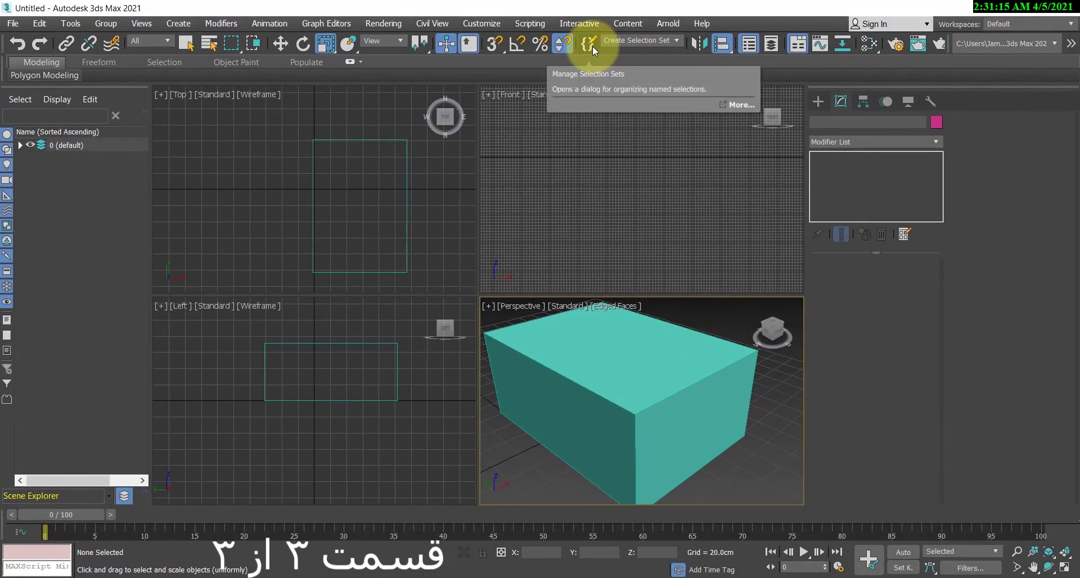
# Create a sphere primitive with a radius of about 72 cm beside the box in the Perspective view.
pyautogui.click(659, 236)
pyautogui.scroll(-3, 596, 252)
pyautogui.click(817, 101)
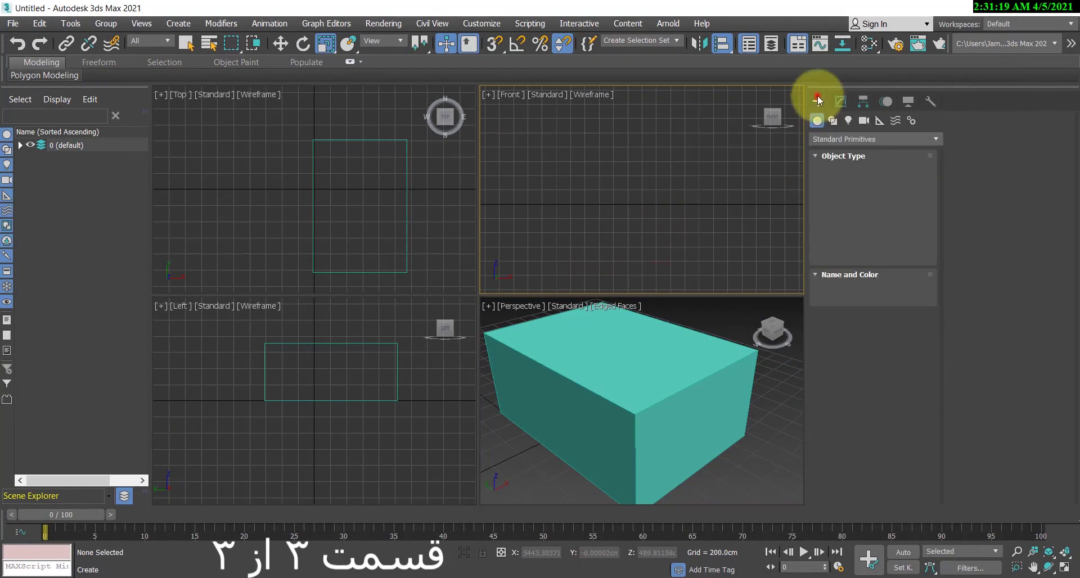
pyautogui.click(844, 197)
pyautogui.scroll(-5, 656, 369)
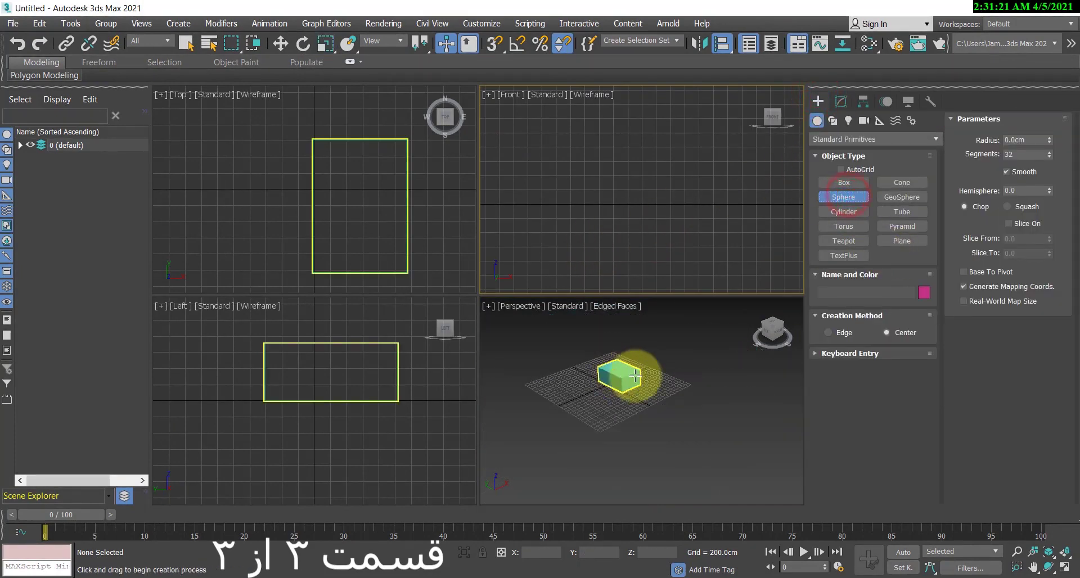
pyautogui.moveTo(633, 383)
pyautogui.mouseDown()
pyautogui.moveTo(677, 419)
pyautogui.moveTo(648, 375)
pyautogui.mouseUp()
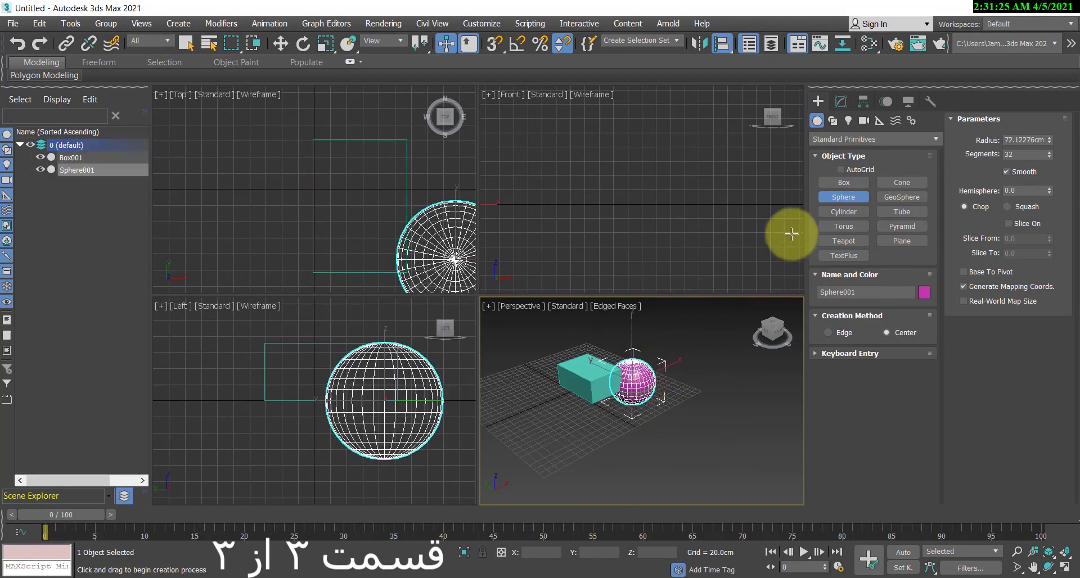
# Create a cylinder with a radius of about 95 cm and a height of about 104 cm in front of the box.
pyautogui.click(844, 212)
pyautogui.moveTo(554, 423); pyautogui.dragTo(575, 444)
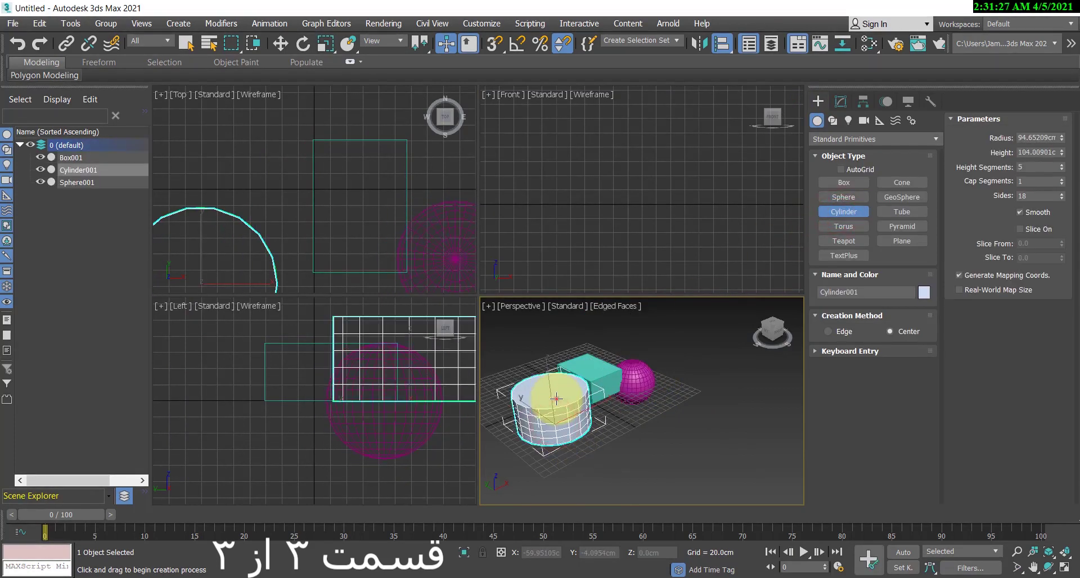
pyautogui.click(557, 394)
# Create a truncated cone beyond the sphere, with radii of about 117 cm and 50 cm and a height of about 153 cm.
pyautogui.click(902, 182)
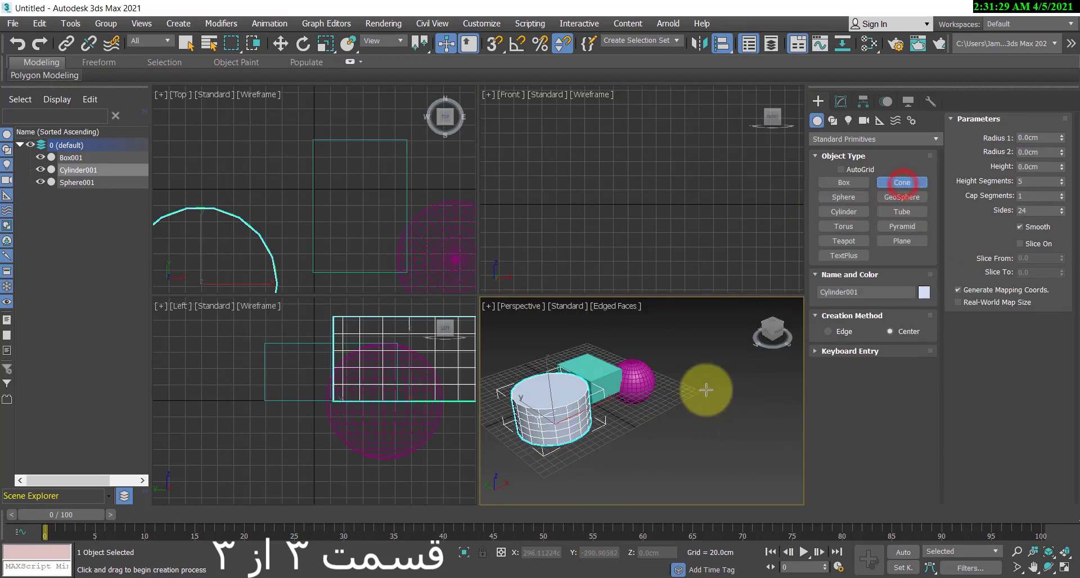
pyautogui.moveTo(702, 387); pyautogui.dragTo(715, 387)
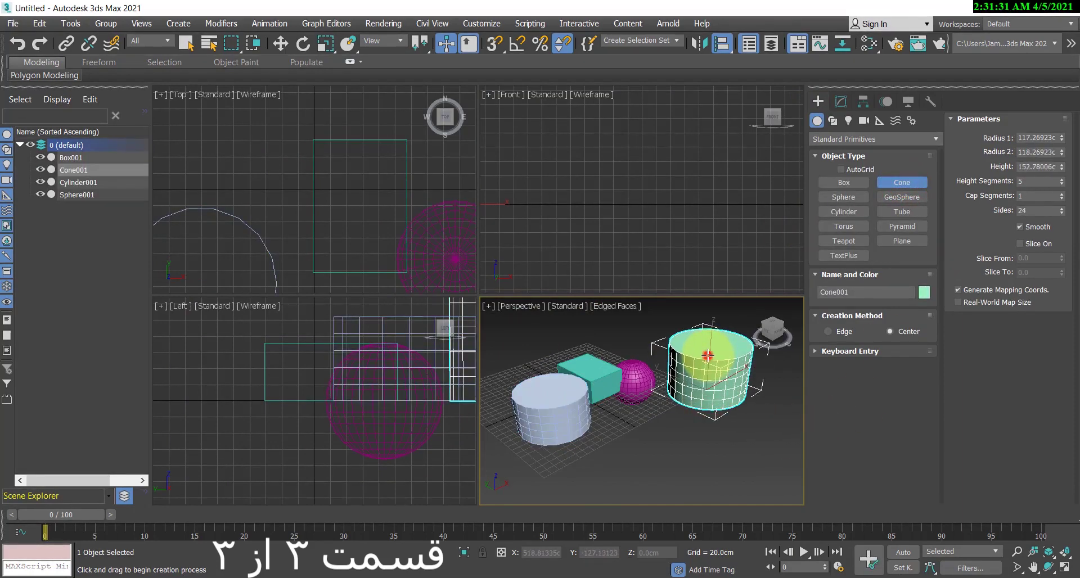
pyautogui.click(707, 356)
pyautogui.click(730, 374)
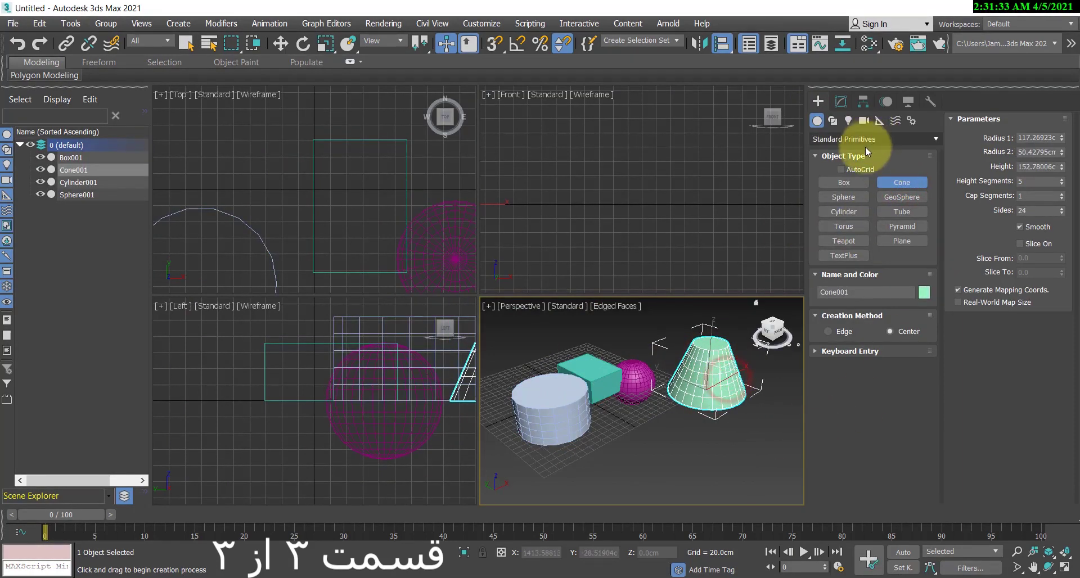
# Draw a six-pointed star spline with radii of about 88 and 44 cm and a circle spline of about 64 cm radius near the cylinder.
pyautogui.click(837, 123)
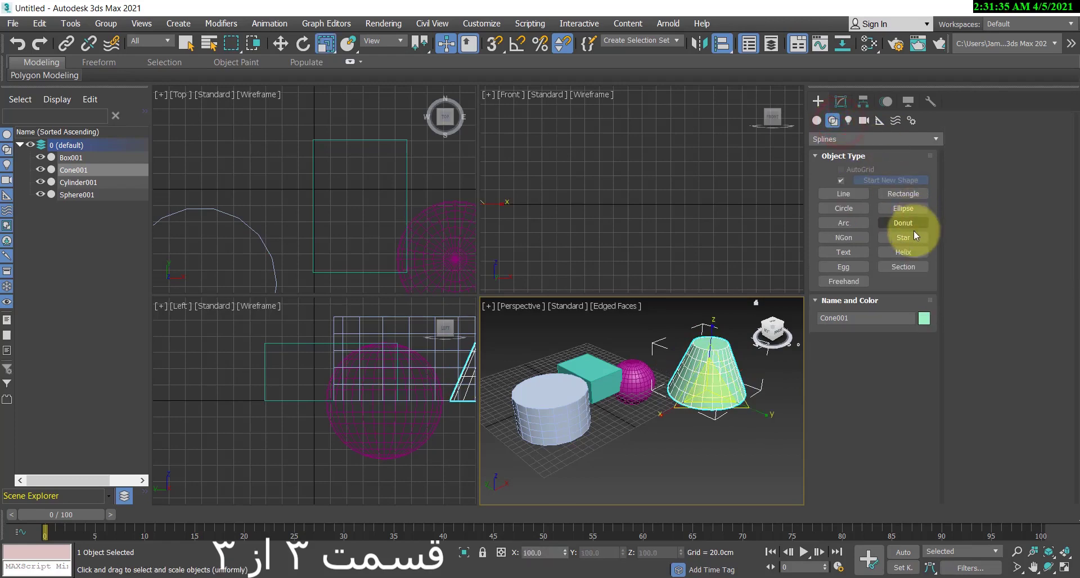
pyautogui.click(903, 237)
pyautogui.moveTo(652, 454); pyautogui.dragTo(647, 453)
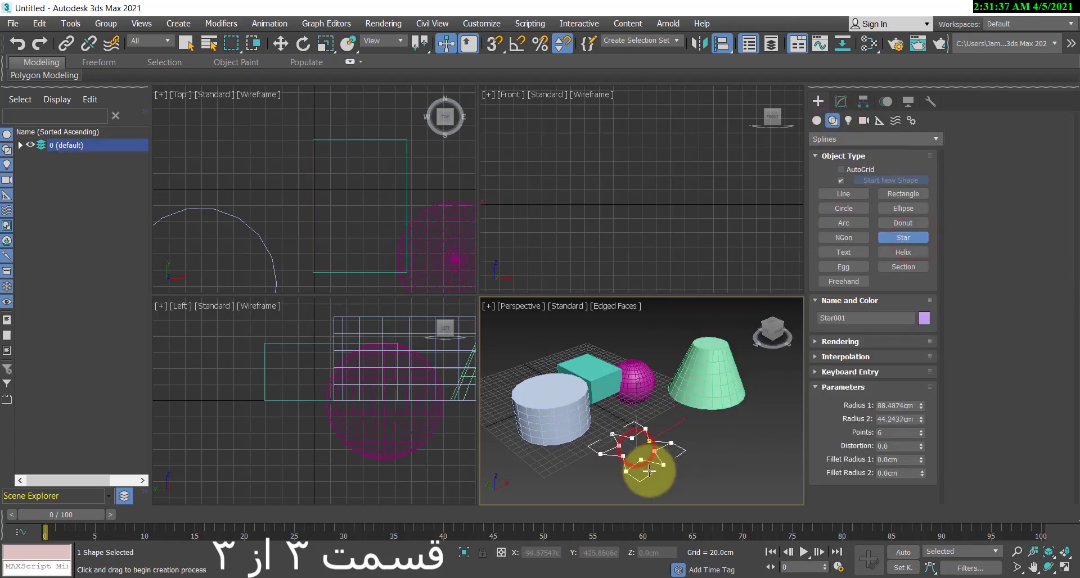
pyautogui.click(648, 454)
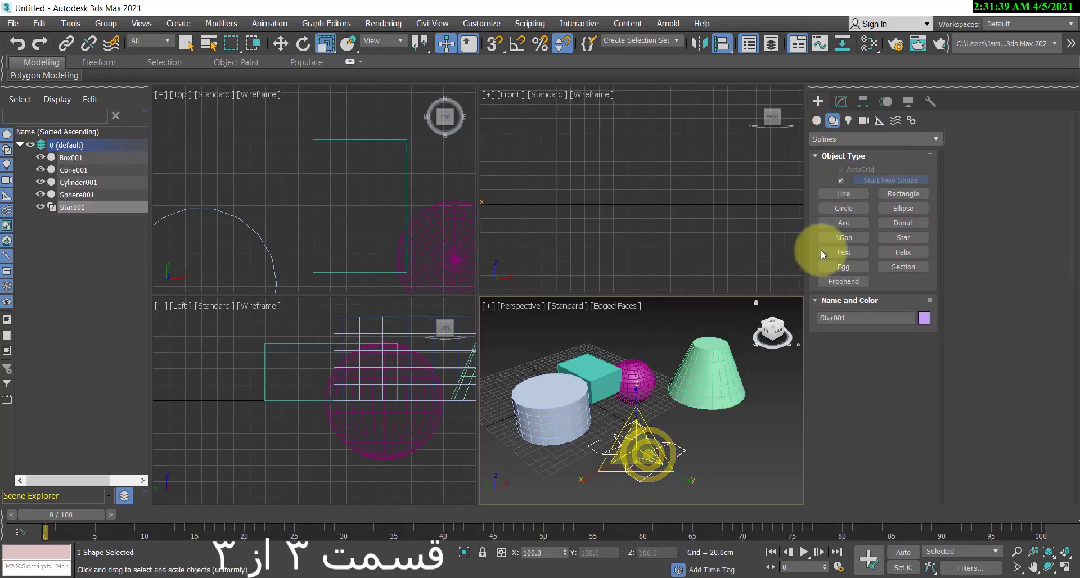
pyautogui.click(858, 207)
pyautogui.moveTo(548, 476); pyautogui.dragTo(557, 493)
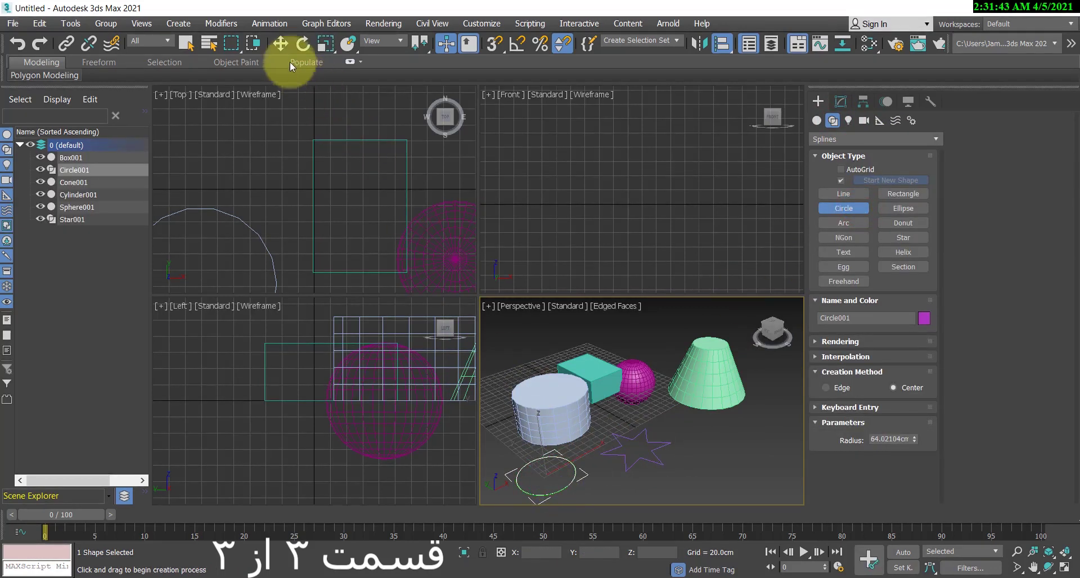
# Switch to the Move tool with nothing selected and expand the default layer to list its objects.
pyautogui.click(282, 43)
pyautogui.click(589, 210)
pyautogui.scroll(-5, 618, 217)
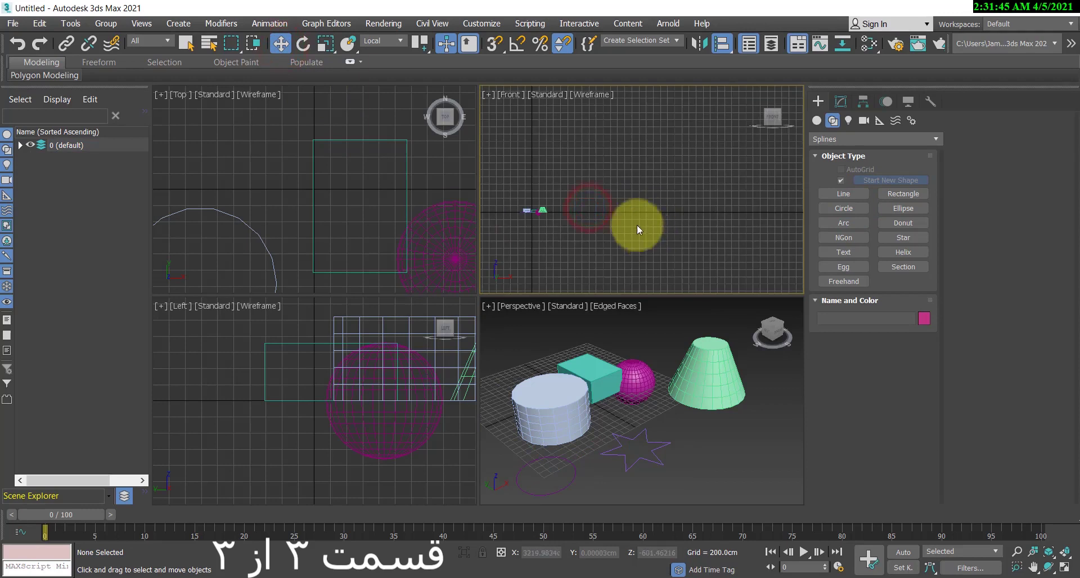
pyautogui.click(740, 455)
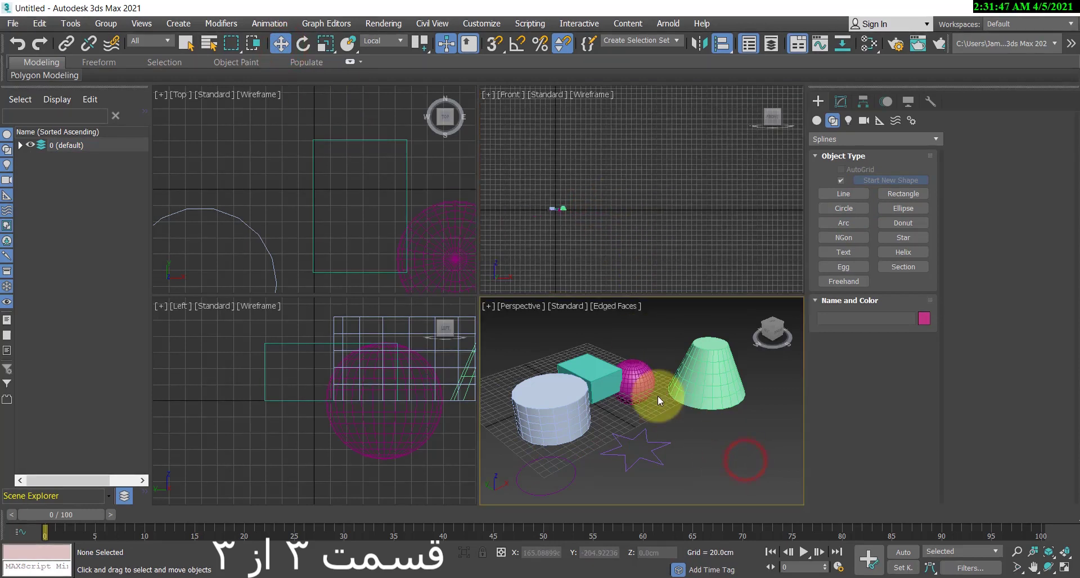
pyautogui.click(220, 374)
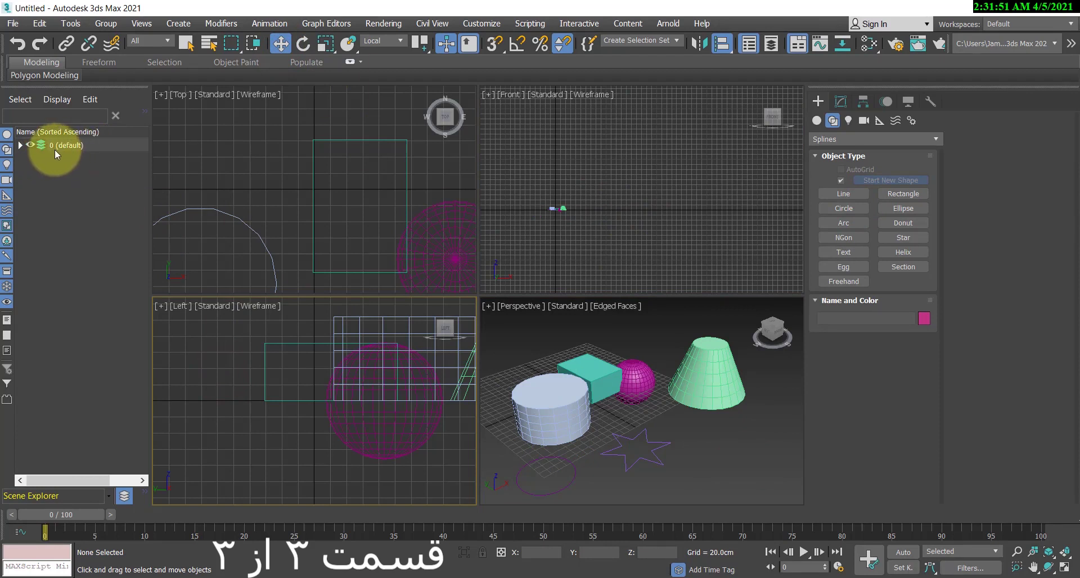
pyautogui.click(20, 146)
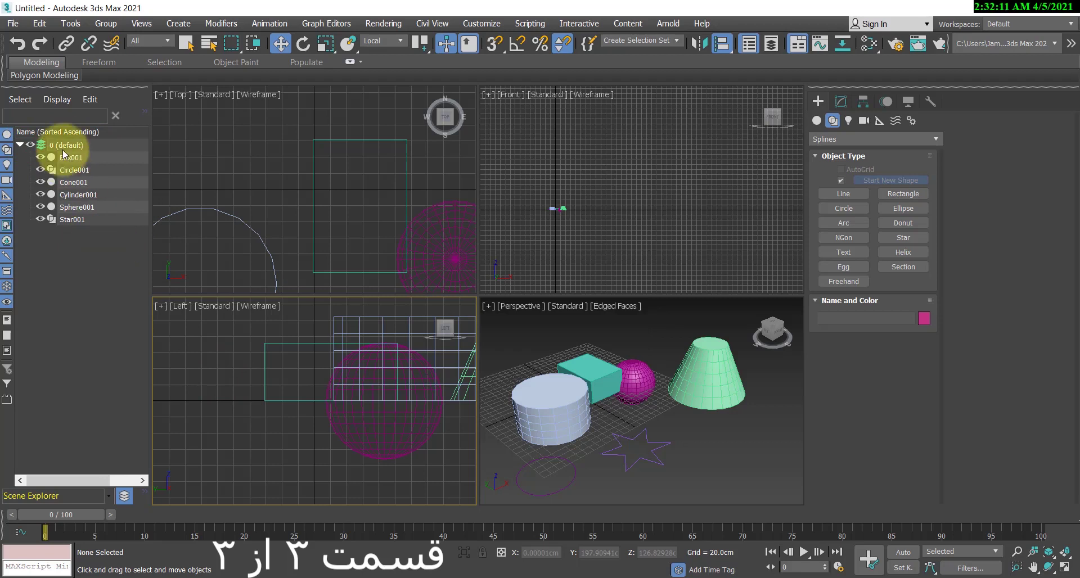
# Select the cone, the star and the cylinder together in the Perspective view.
pyautogui.click(708, 434)
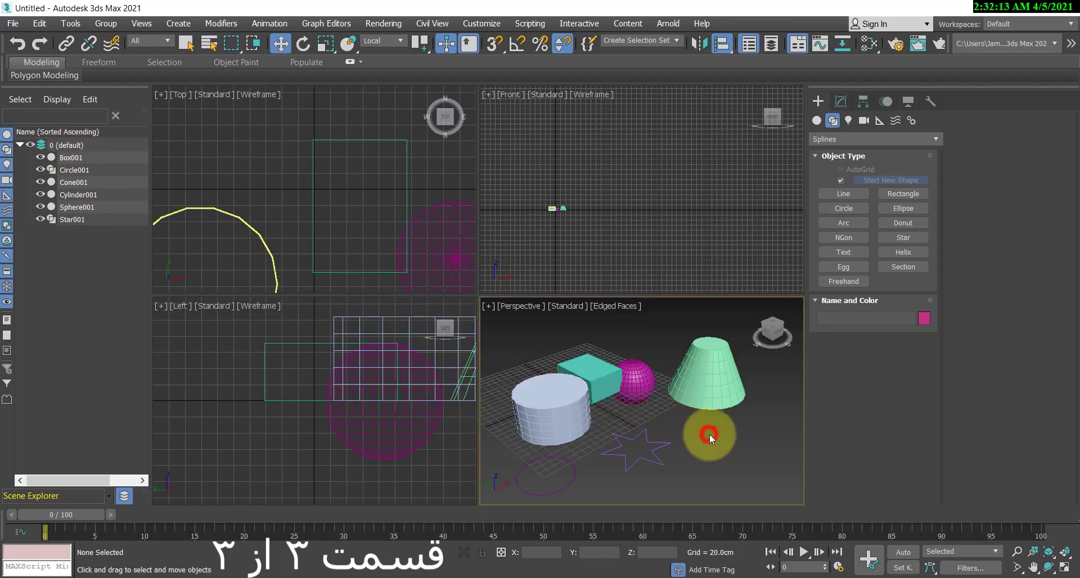
pyautogui.click(708, 392)
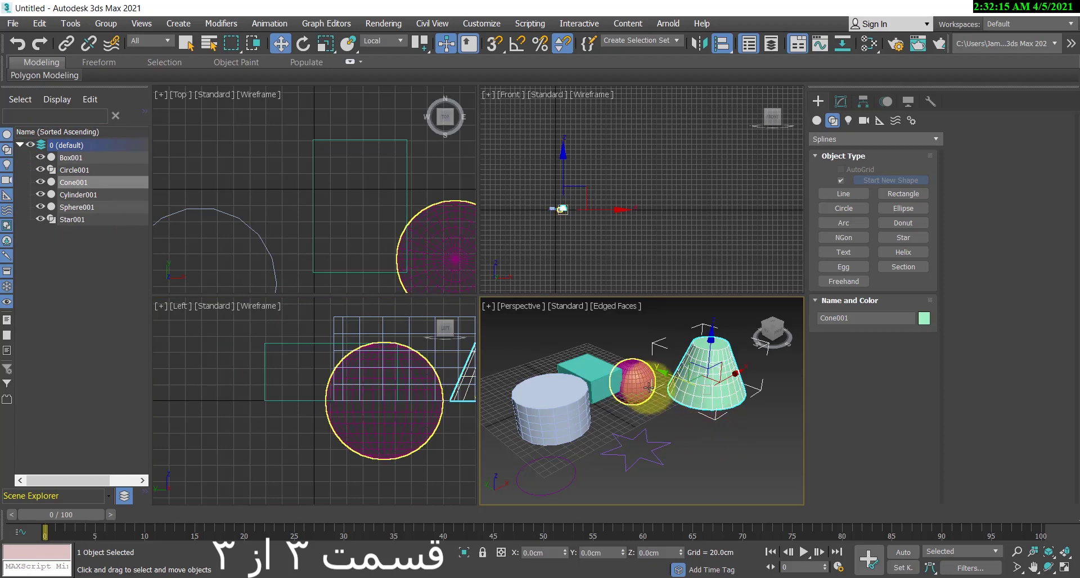
pyautogui.keyDown('ctrl'); pyautogui.click(624, 461); pyautogui.keyUp('ctrl')
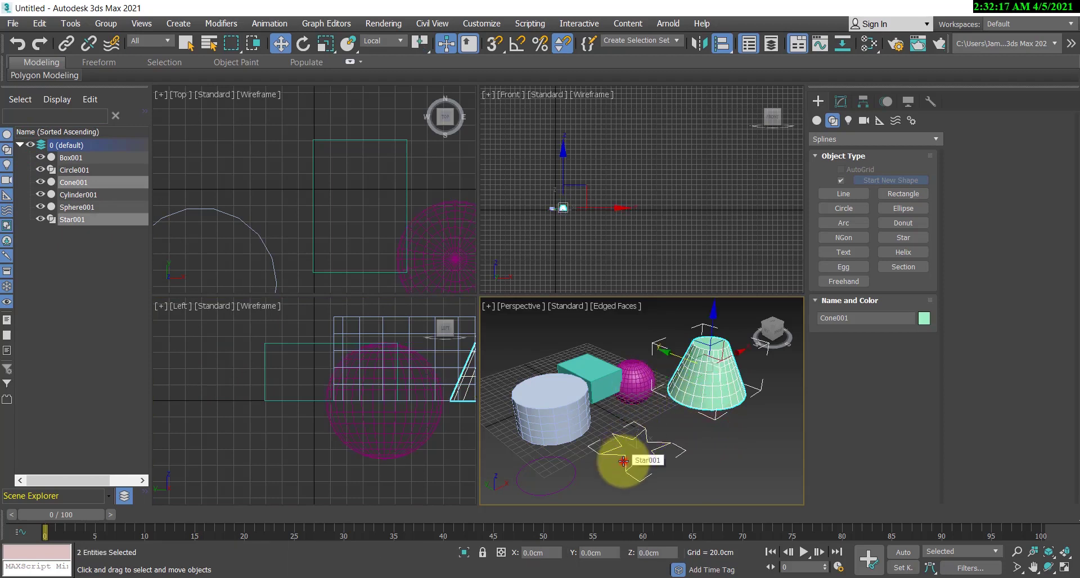
pyautogui.keyDown('ctrl'); pyautogui.click(571, 413); pyautogui.keyUp('ctrl')
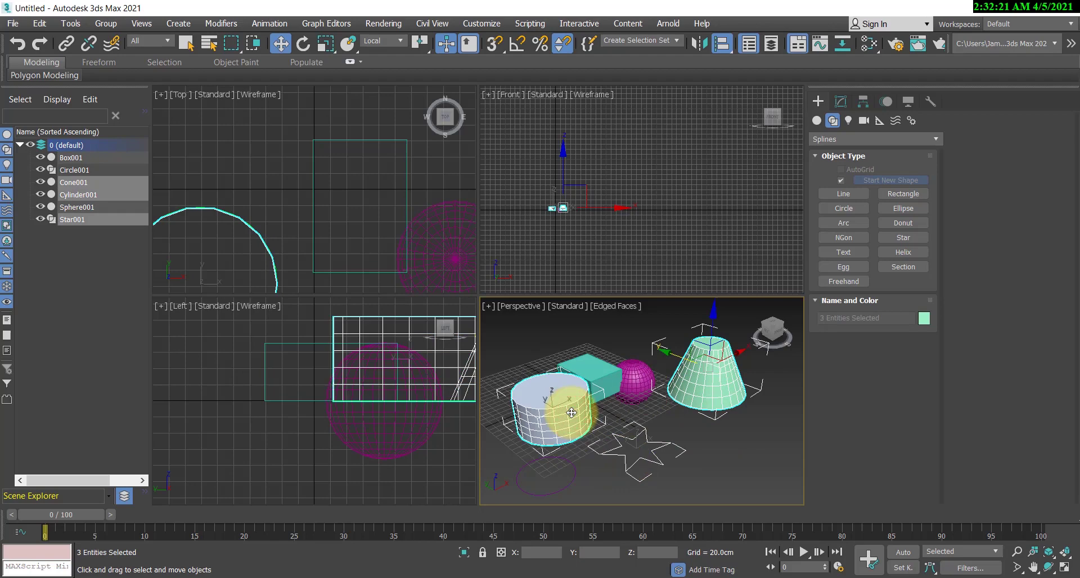
# Create a named selection set called "shape" from the selected objects and close the Named Selection Sets dialog.
pyautogui.click(588, 43)
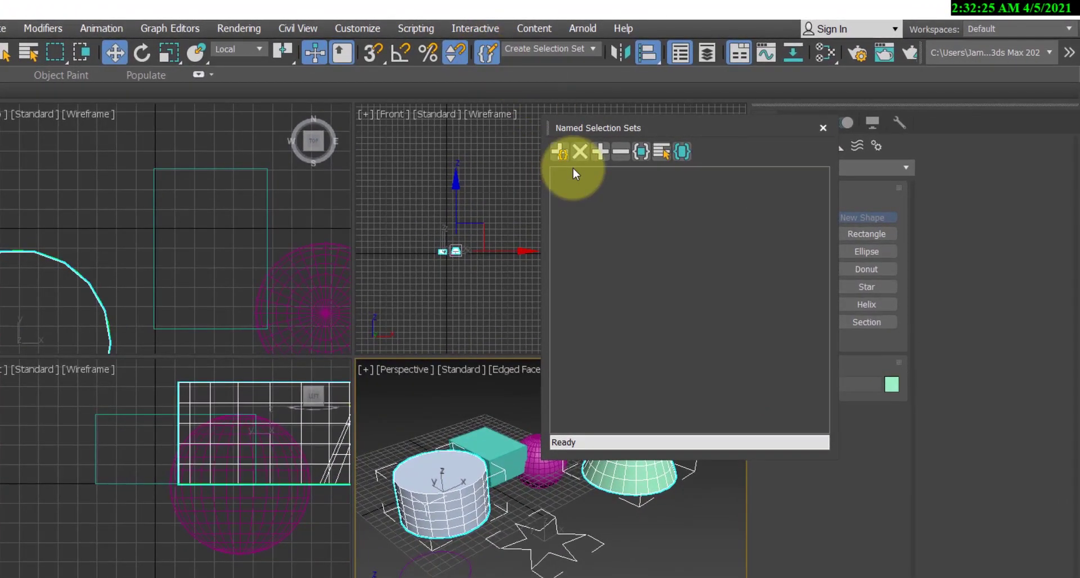
pyautogui.click(559, 152)
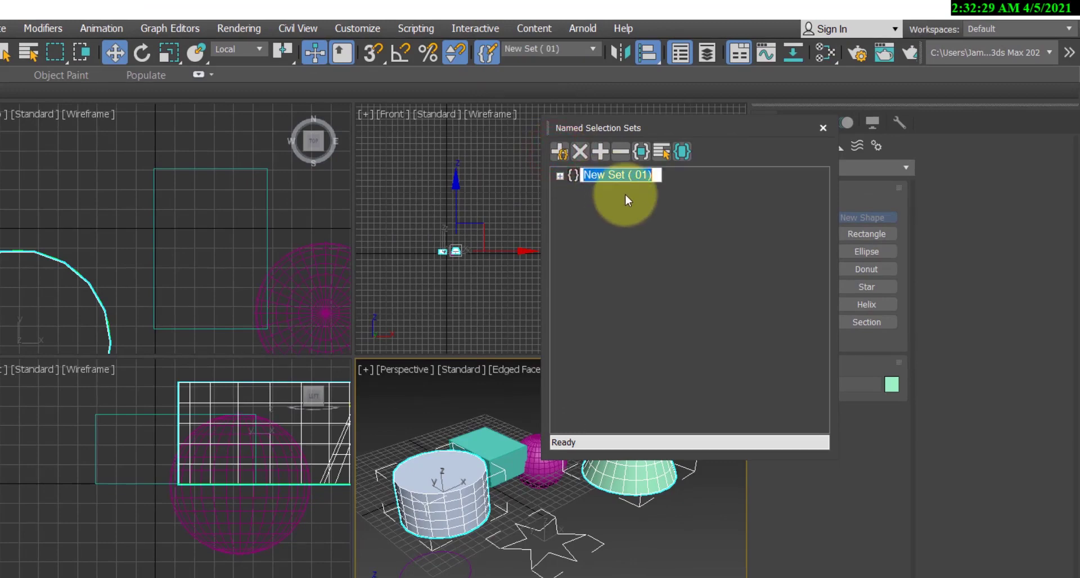
pyautogui.write('m')
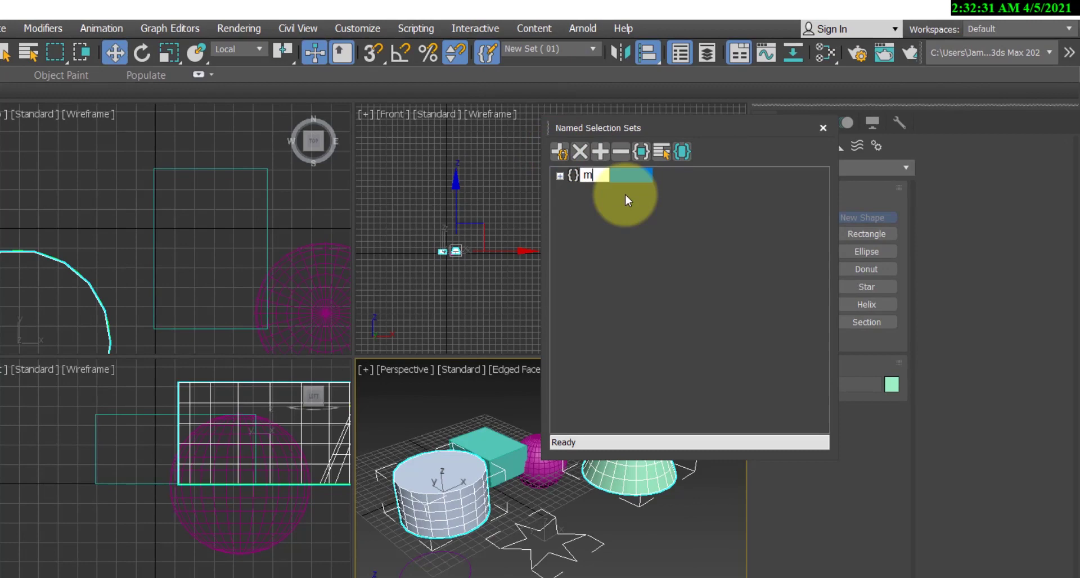
pyautogui.press('BackSpace')
pyautogui.write('shape')
pyautogui.click(622, 208)
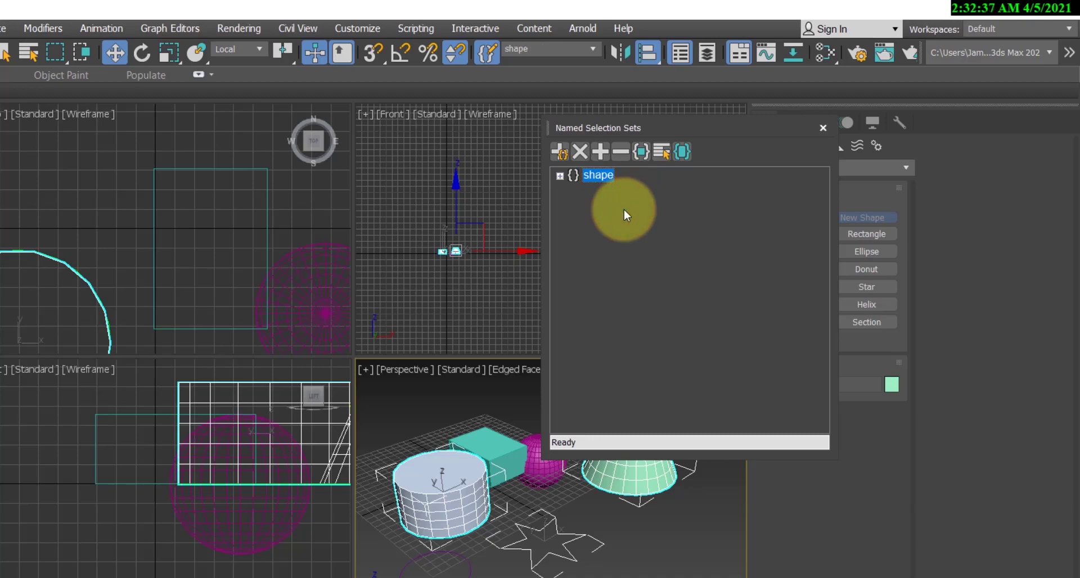
pyautogui.click(824, 128)
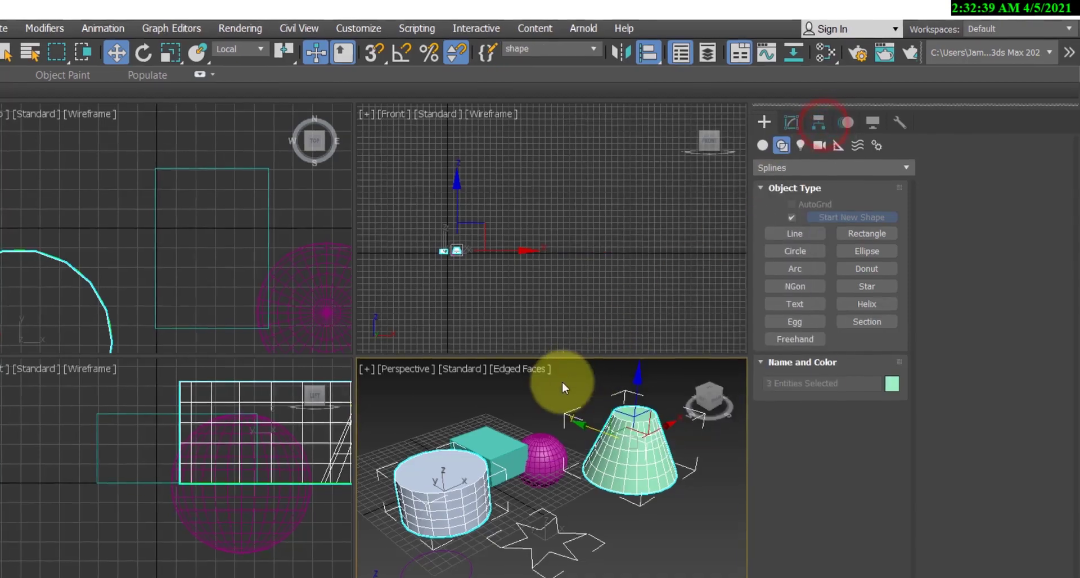
# Clear the current selection and recall the "shape" named selection set to reselect its objects.
pyautogui.click(580, 257)
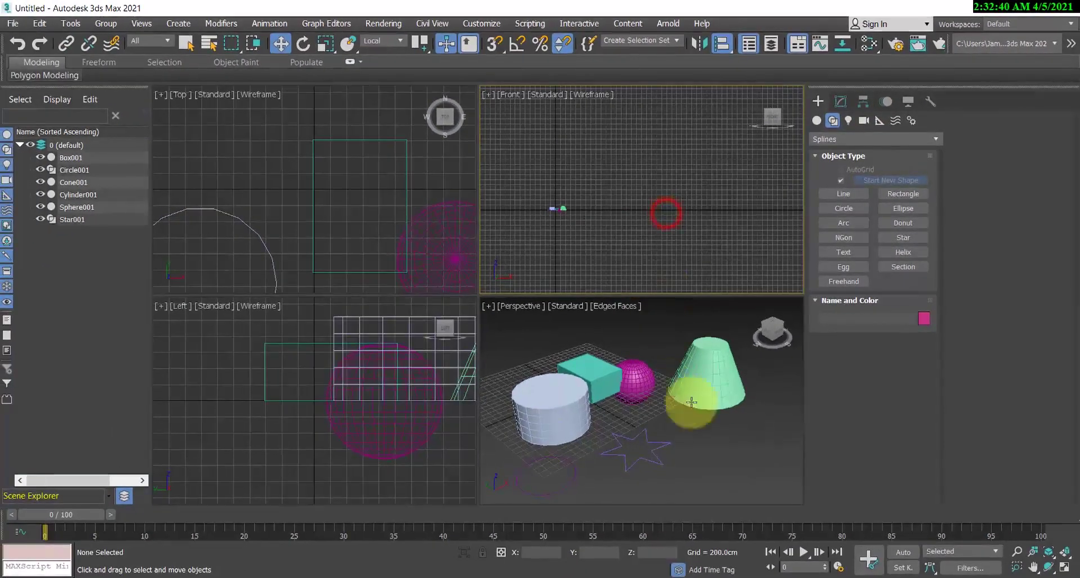
pyautogui.click(757, 449)
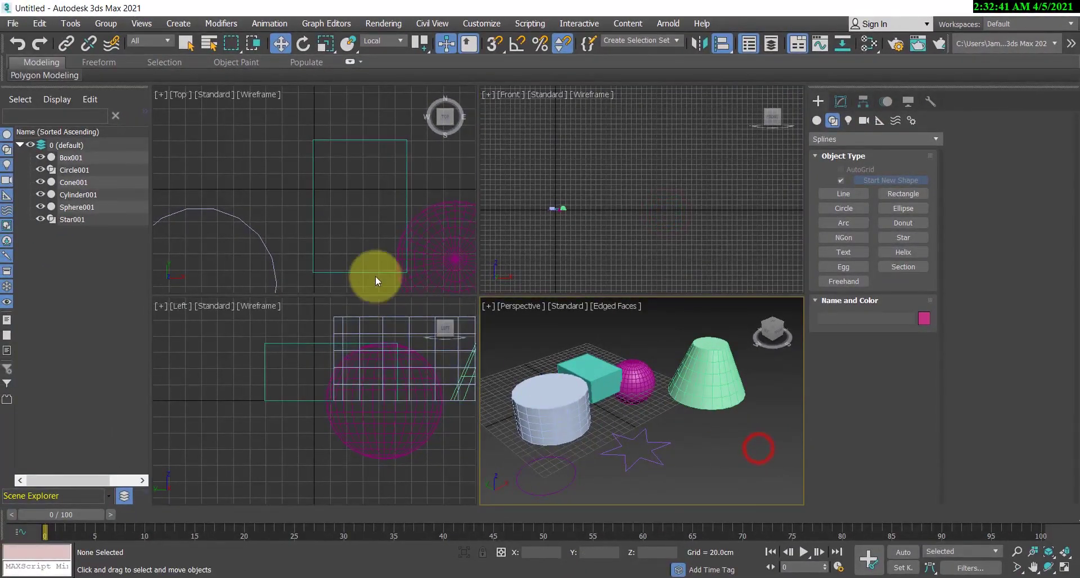
pyautogui.scroll(-5, 312, 182)
pyautogui.click(387, 190)
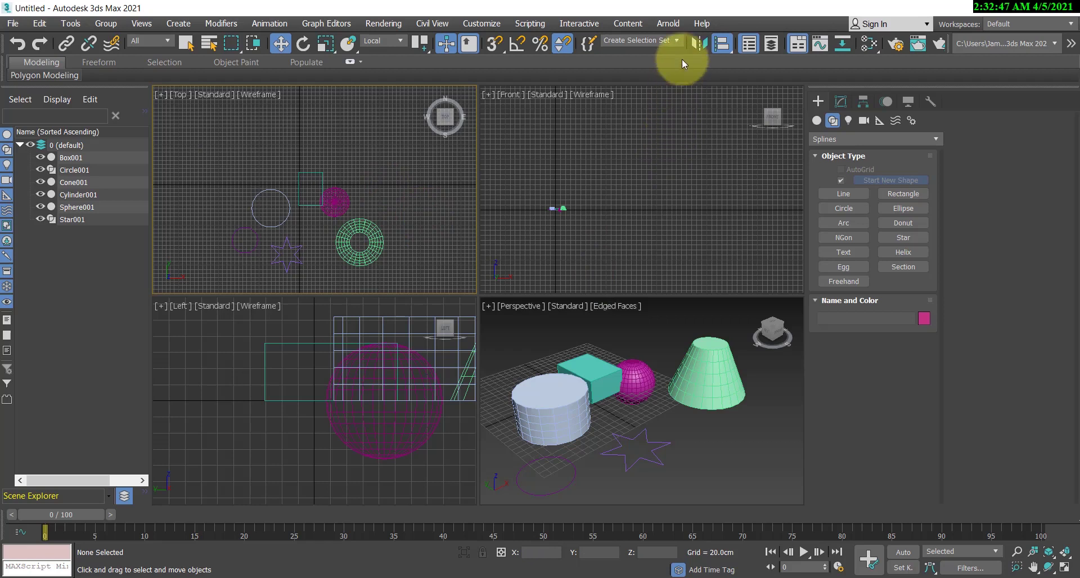
pyautogui.click(678, 41)
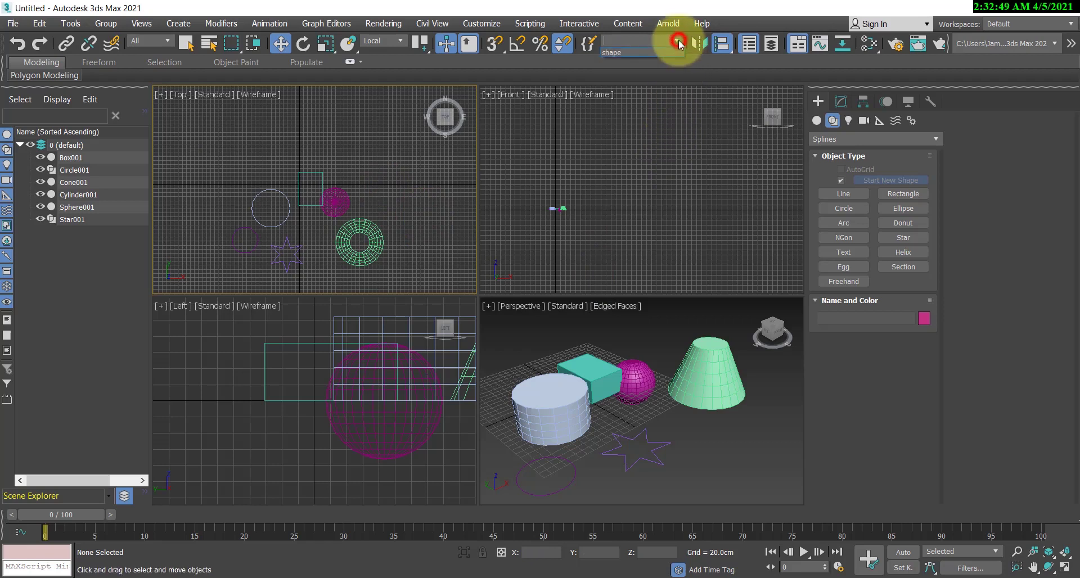
pyautogui.click(721, 102)
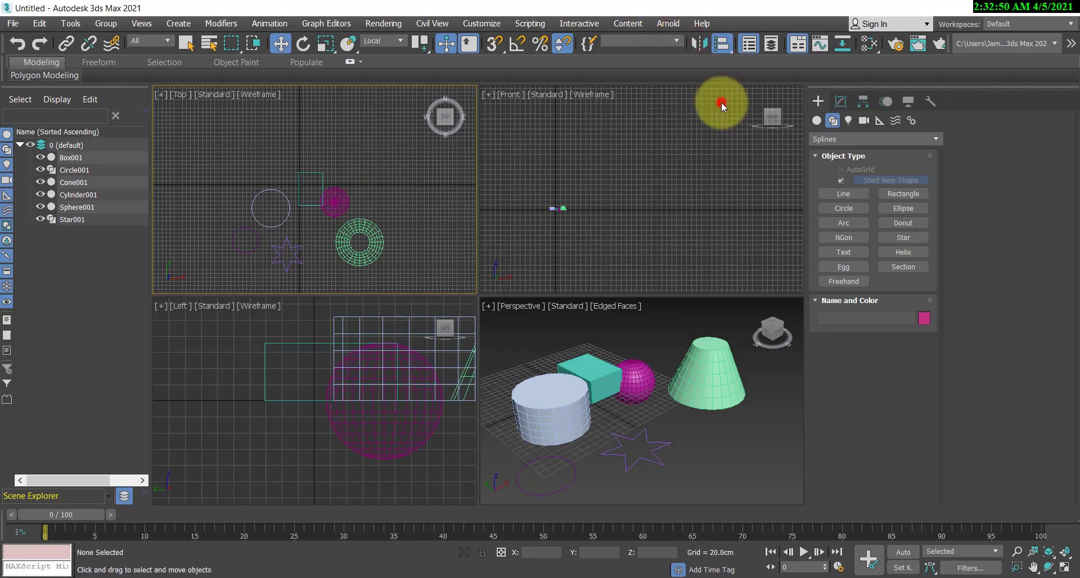
pyautogui.click(678, 42)
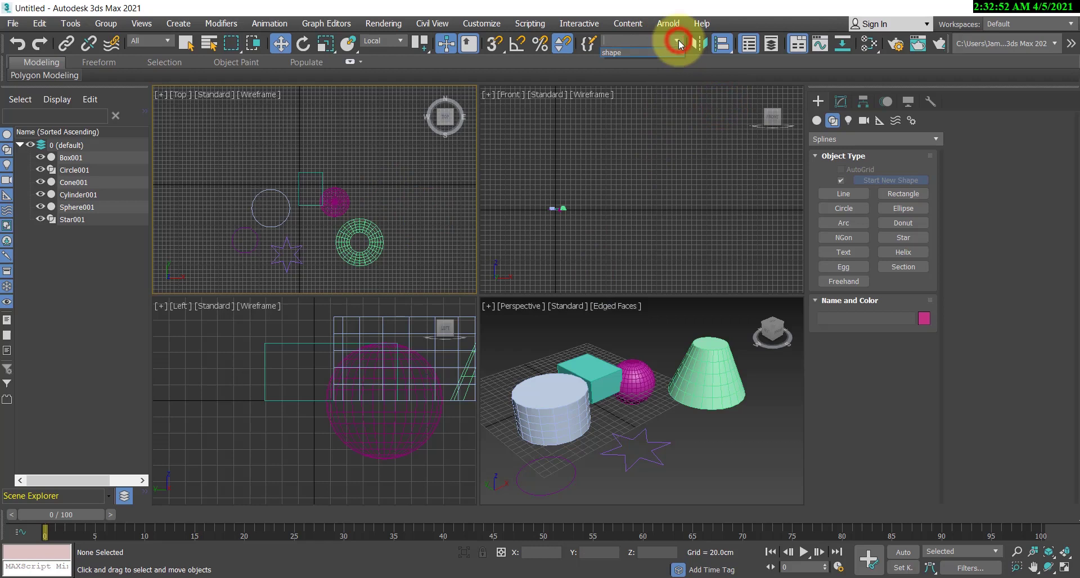
pyautogui.click(633, 51)
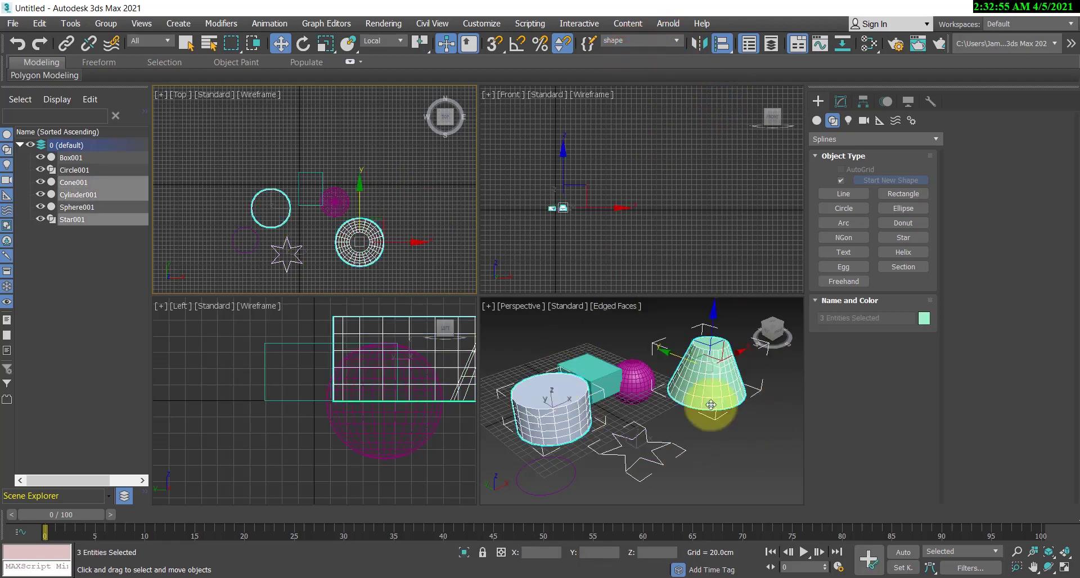
# Select all objects in the scene and delete them.
pyautogui.click(752, 437)
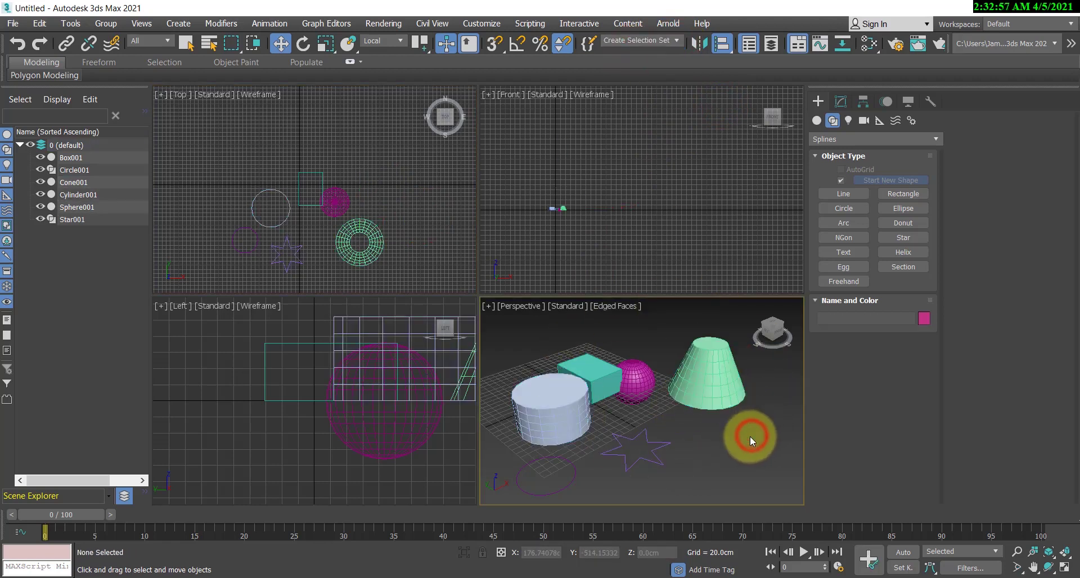
pyautogui.click(430, 213)
pyautogui.hotkey('ctrl', 'a')
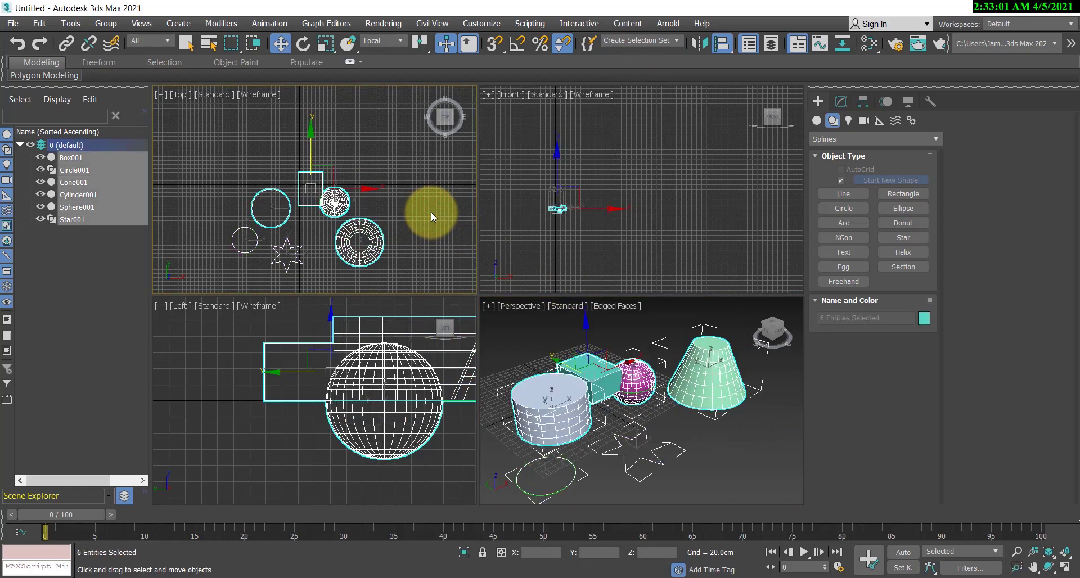
pyautogui.press('Delete')
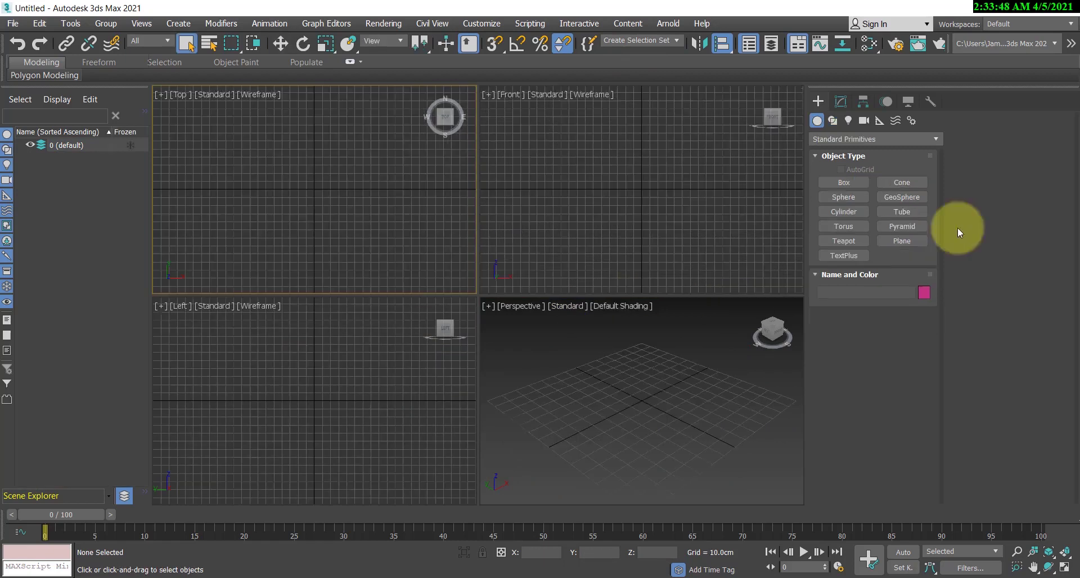
# Create a teapot with a radius of about 26 cm near the grid center in the Perspective view.
pyautogui.click(845, 243)
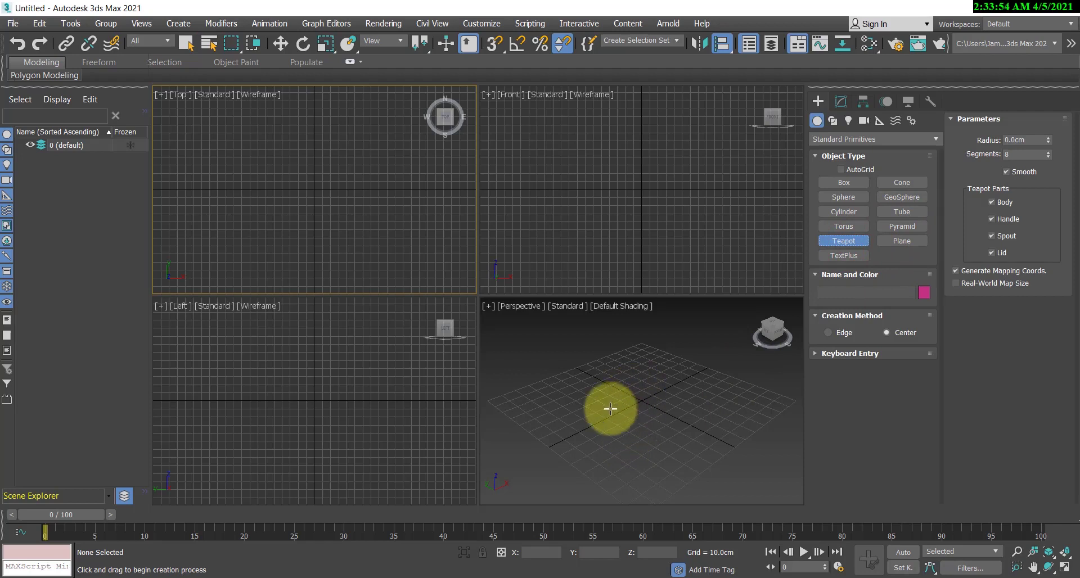
pyautogui.moveTo(609, 406); pyautogui.dragTo(634, 430)
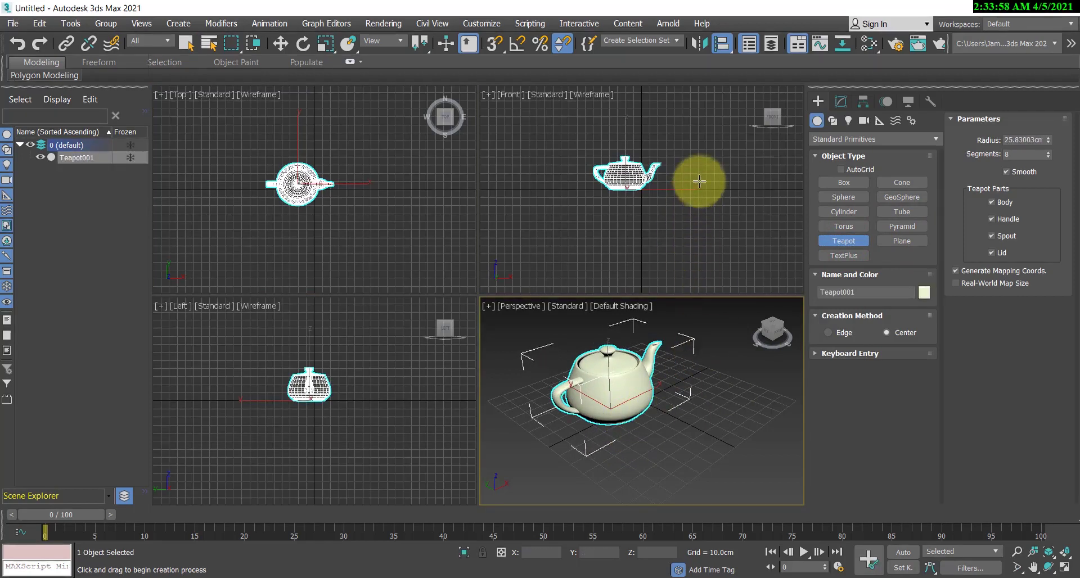
pyautogui.scroll(3, 685, 172)
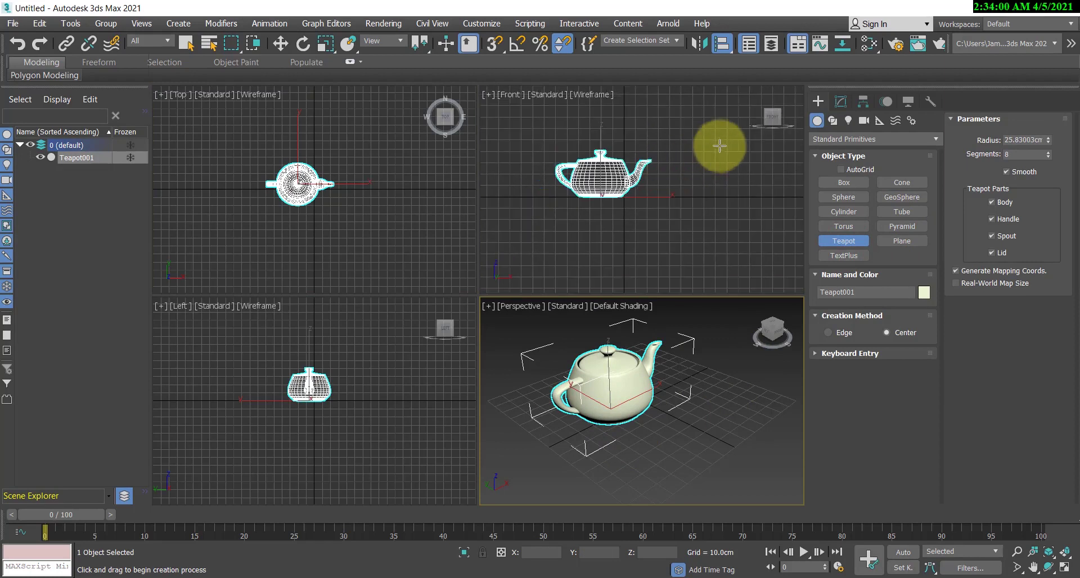
# Select the teapot with the Move tool in the Front view and open the Mirror settings for it.
pyautogui.click(282, 42)
pyautogui.click(725, 193)
pyautogui.click(623, 176)
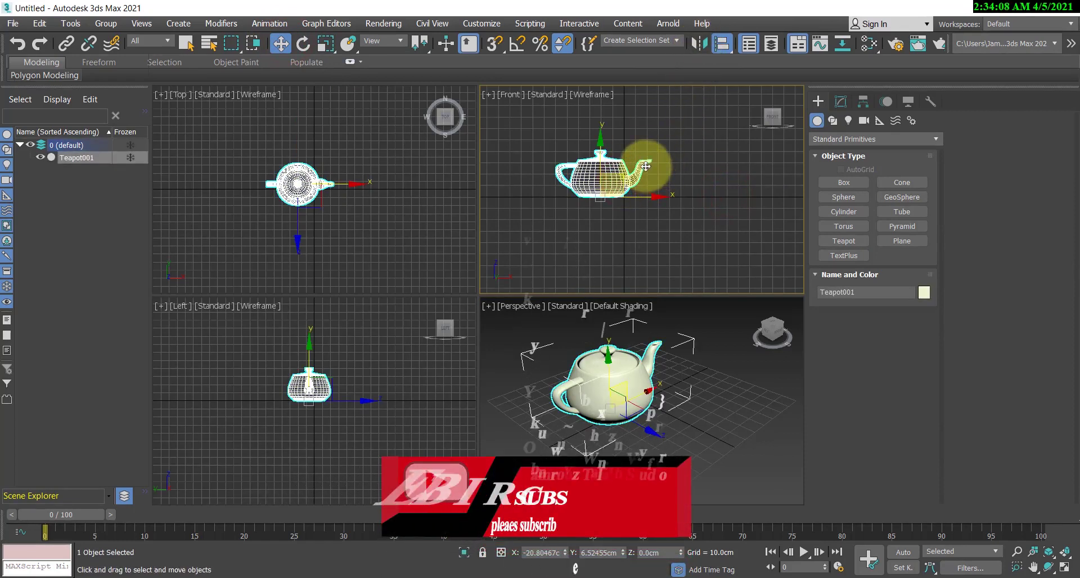
pyautogui.click(700, 44)
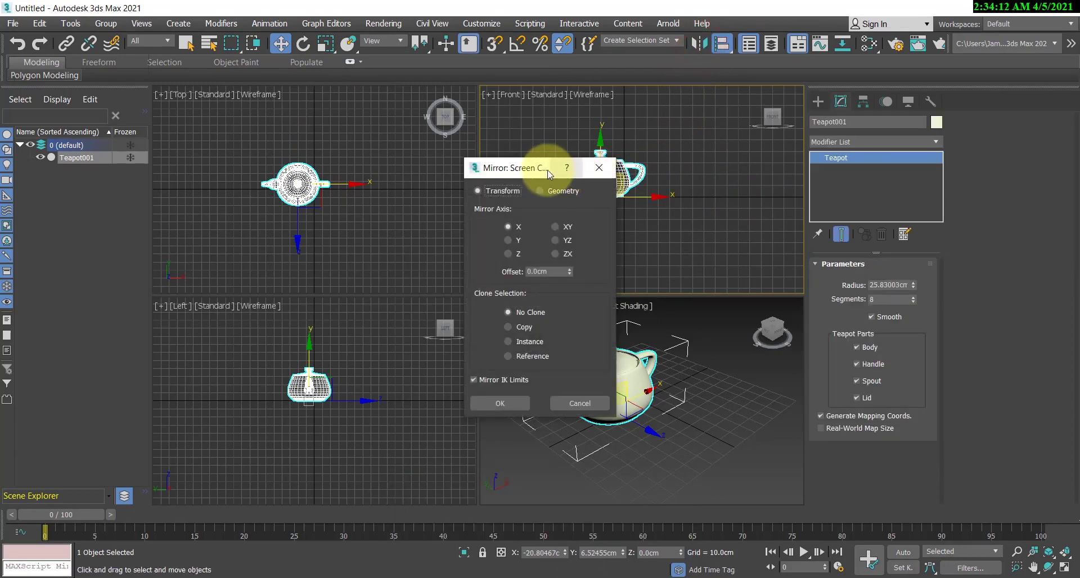
pyautogui.moveTo(521, 168); pyautogui.dragTo(361, 163)
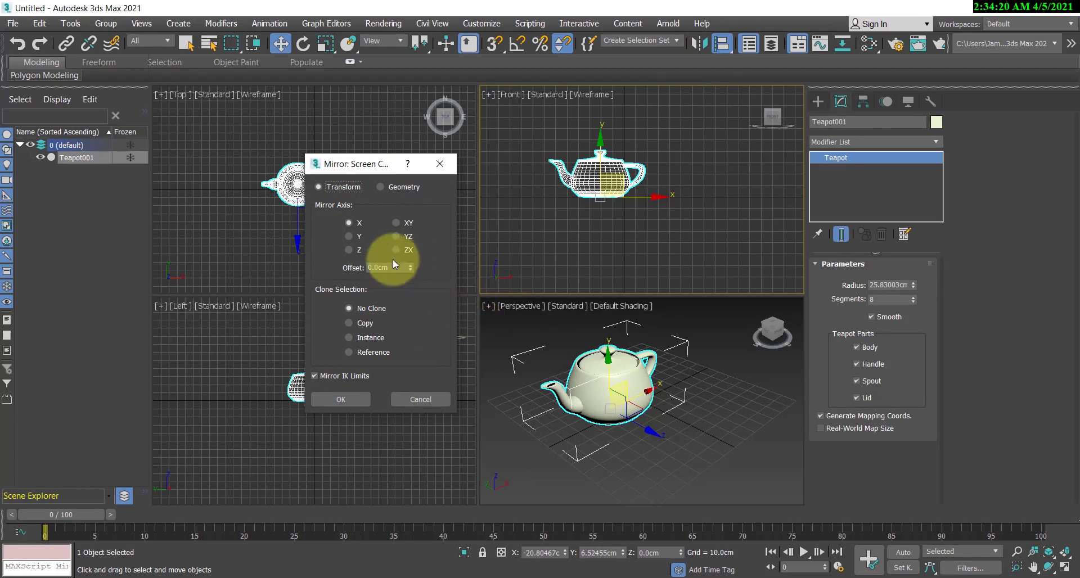
# Try mirroring the teapot about the Y, Z, XY, YZ and ZX axes without cloning it.
pyautogui.click(348, 235)
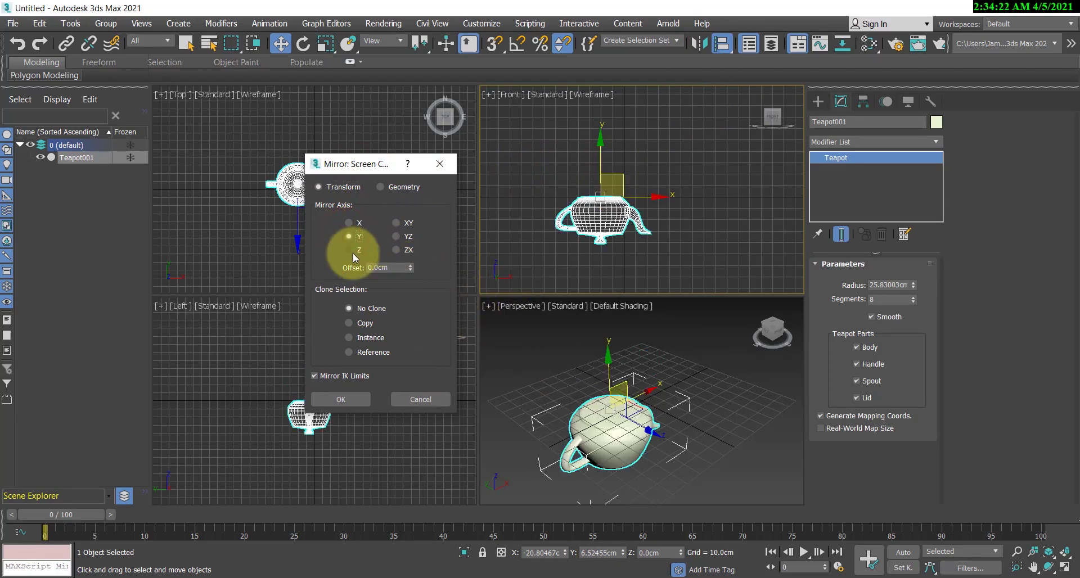
pyautogui.click(353, 252)
pyautogui.click(397, 221)
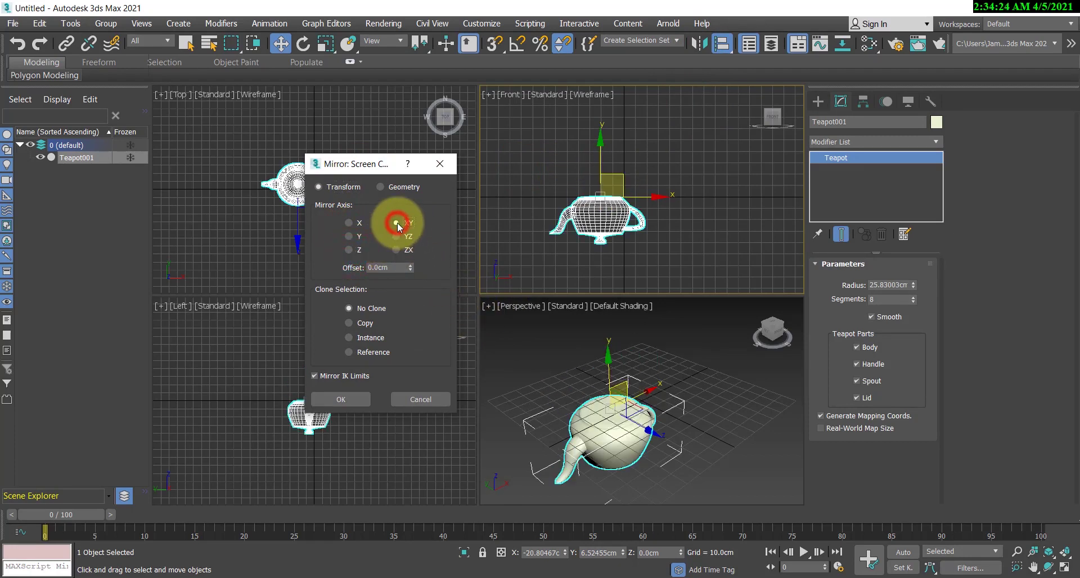
pyautogui.click(396, 237)
pyautogui.click(395, 250)
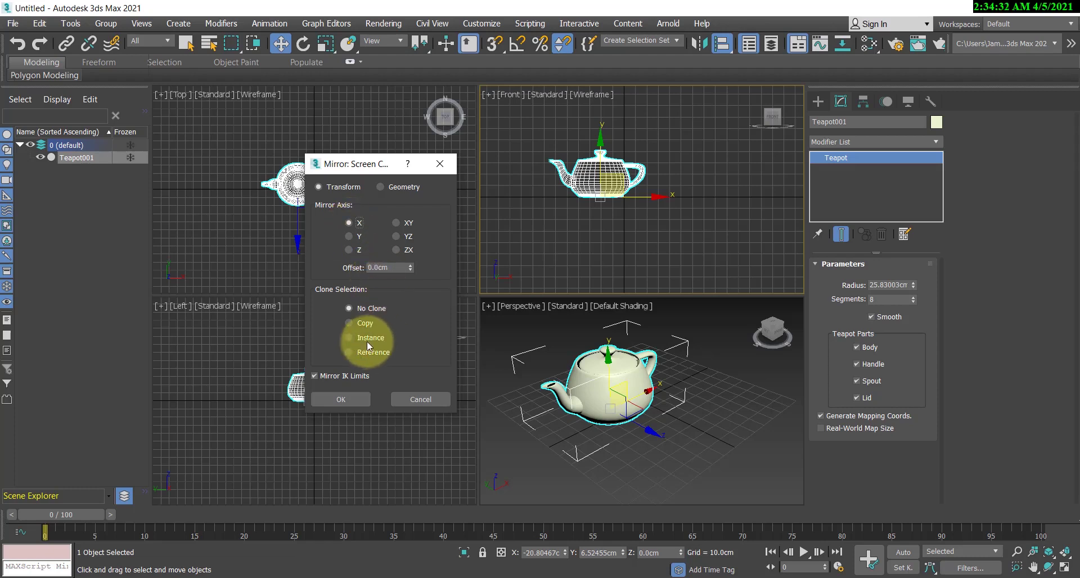
# Set the X-axis mirror to produce a copy of the teapot at an offset of 90 cm.
pyautogui.click(349, 323)
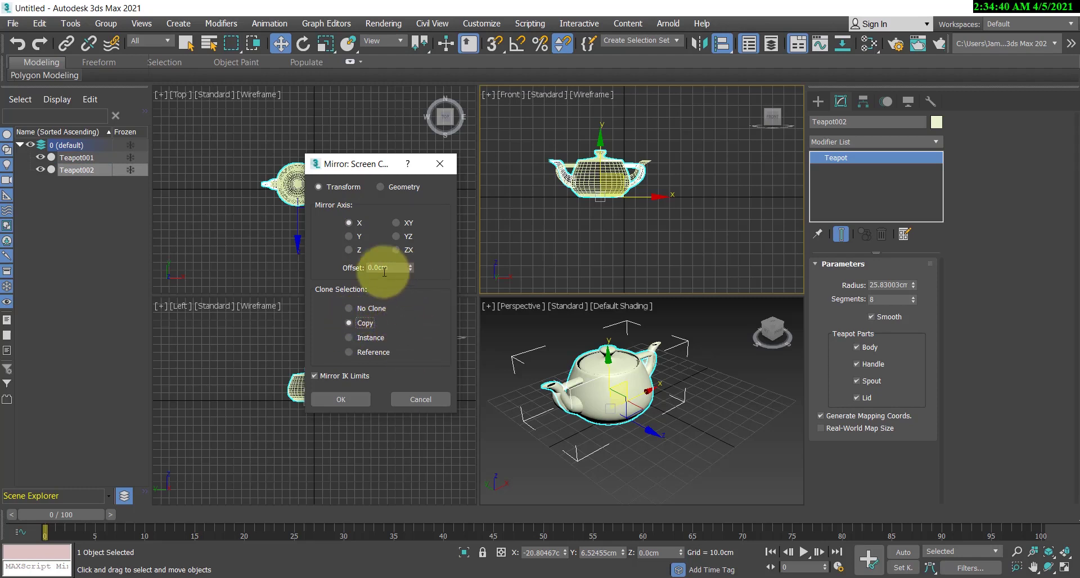
pyautogui.moveTo(410, 267); pyautogui.dragTo(472, 302)
pyautogui.moveTo(408, 271)
pyautogui.mouseDown()
pyautogui.moveTo(446, 125)
pyautogui.moveTo(467, 224)
pyautogui.moveTo(420, 269)
pyautogui.moveTo(410, 229)
pyautogui.moveTo(430, 133)
pyautogui.moveTo(461, 251)
pyautogui.moveTo(411, 257)
pyautogui.mouseUp()
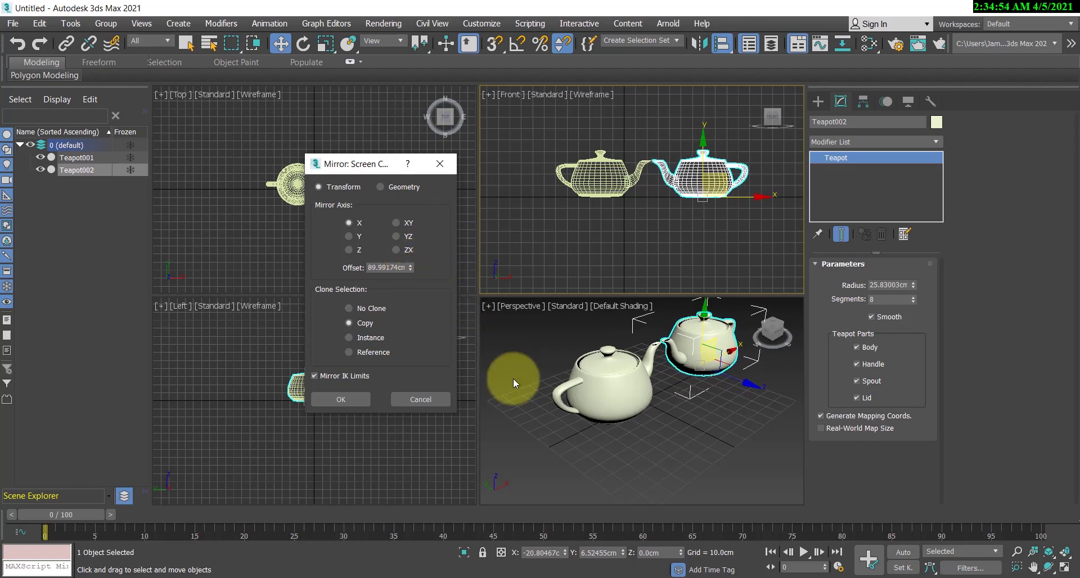
pyautogui.doubleClick(405, 265)
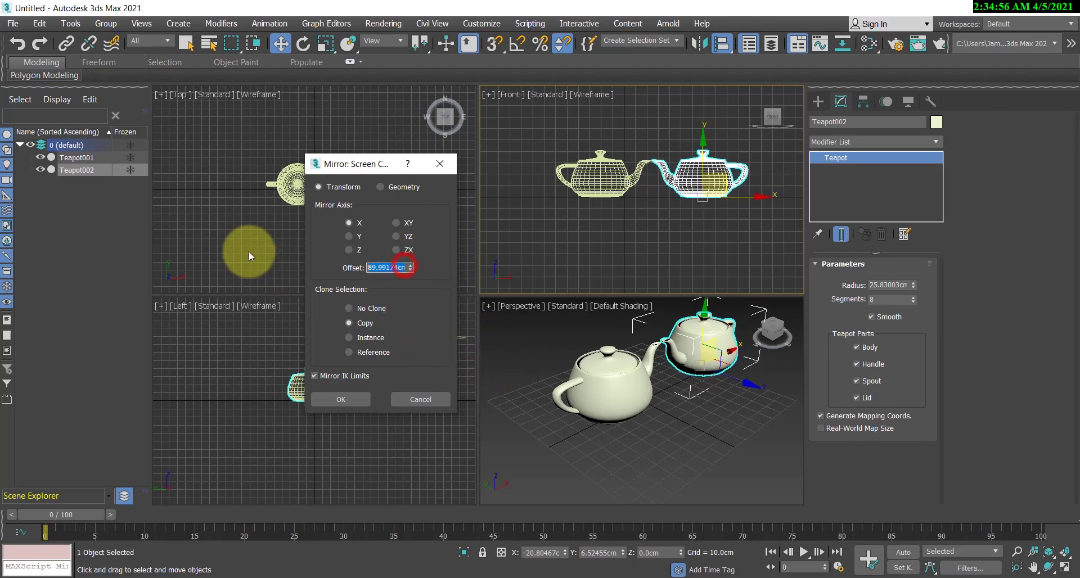
pyautogui.write('90')
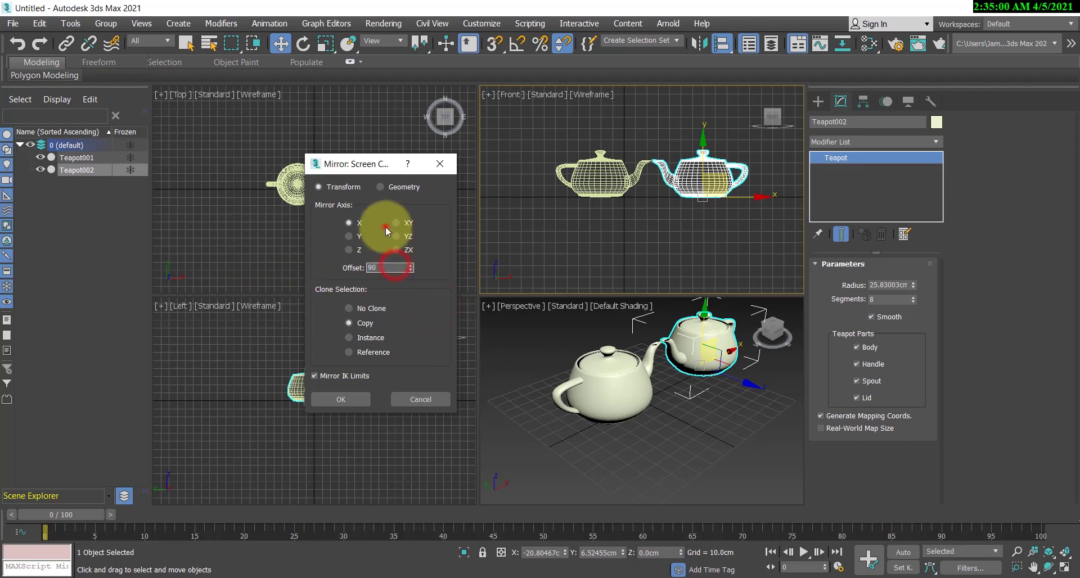
# Compare the mirrored copy on the Y axis, return to the X axis, and confirm the mirror.
pyautogui.click(348, 236)
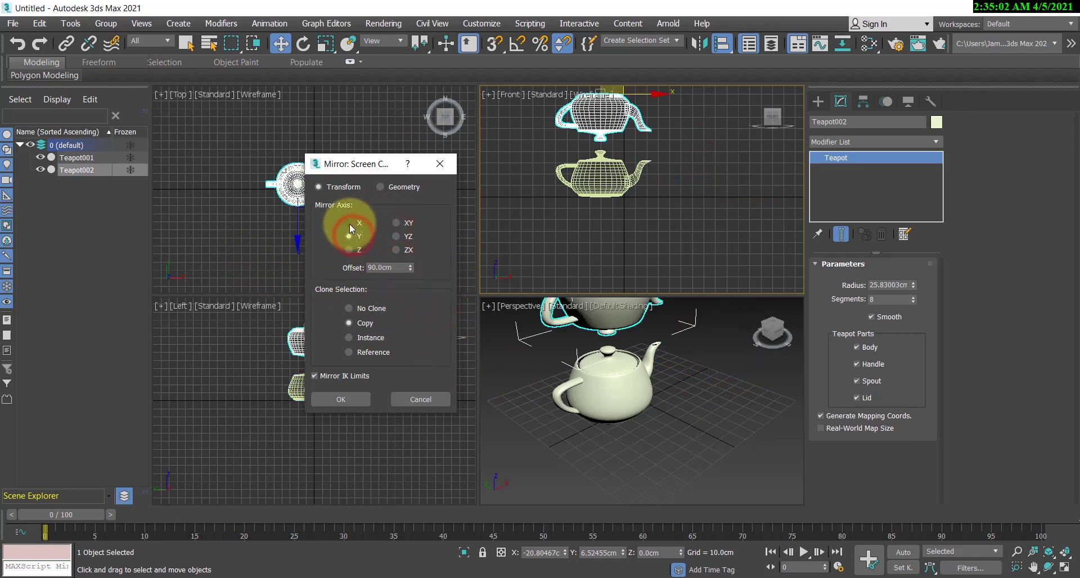
pyautogui.click(350, 224)
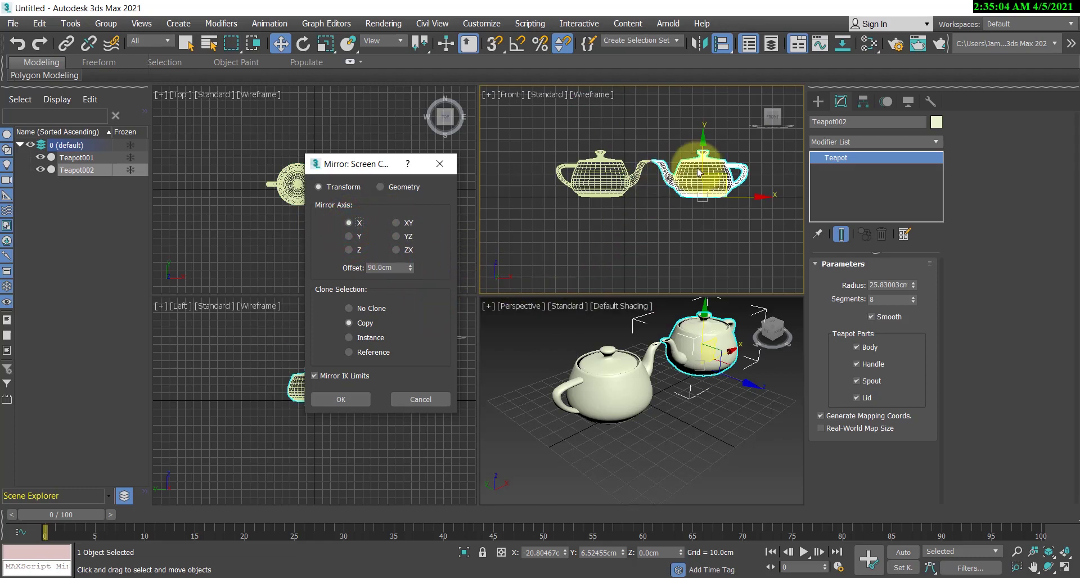
pyautogui.click(343, 398)
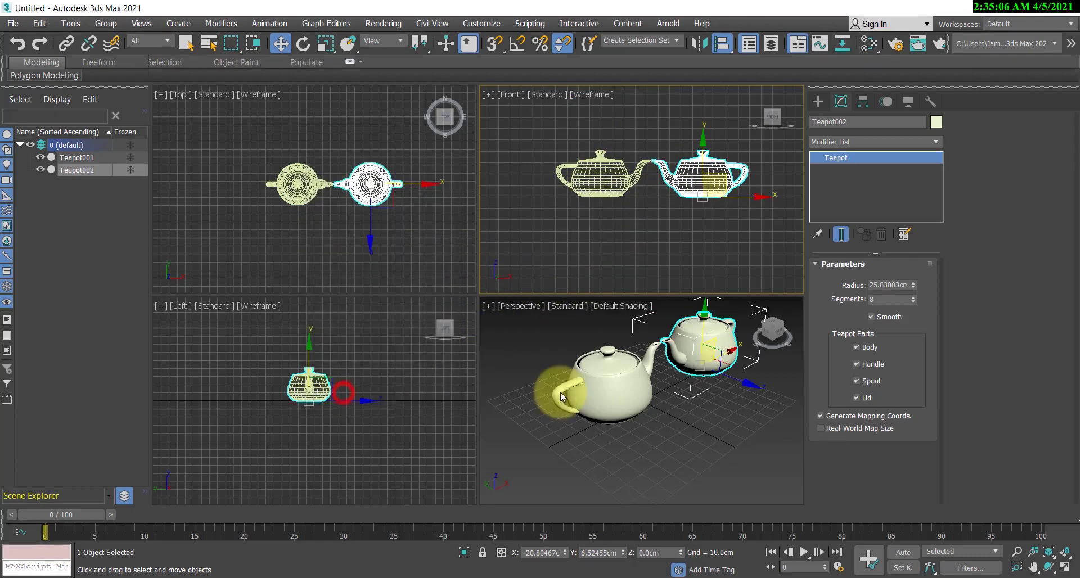
pyautogui.click(735, 406)
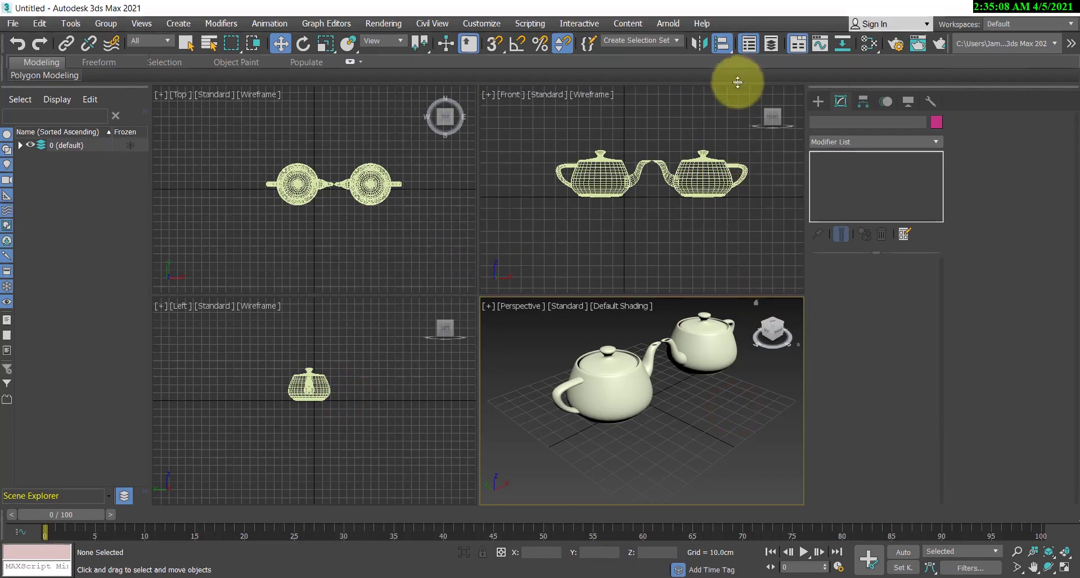
# Select both teapots in the Top view and delete them.
pyautogui.click(728, 43)
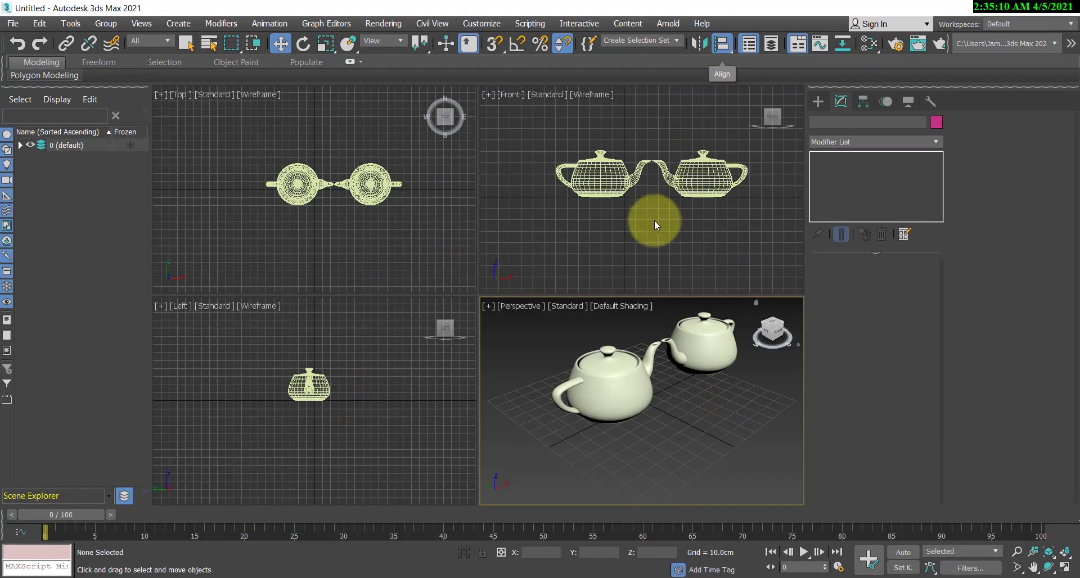
pyautogui.click(653, 217)
pyautogui.click(344, 214)
pyautogui.scroll(-2, 376, 220)
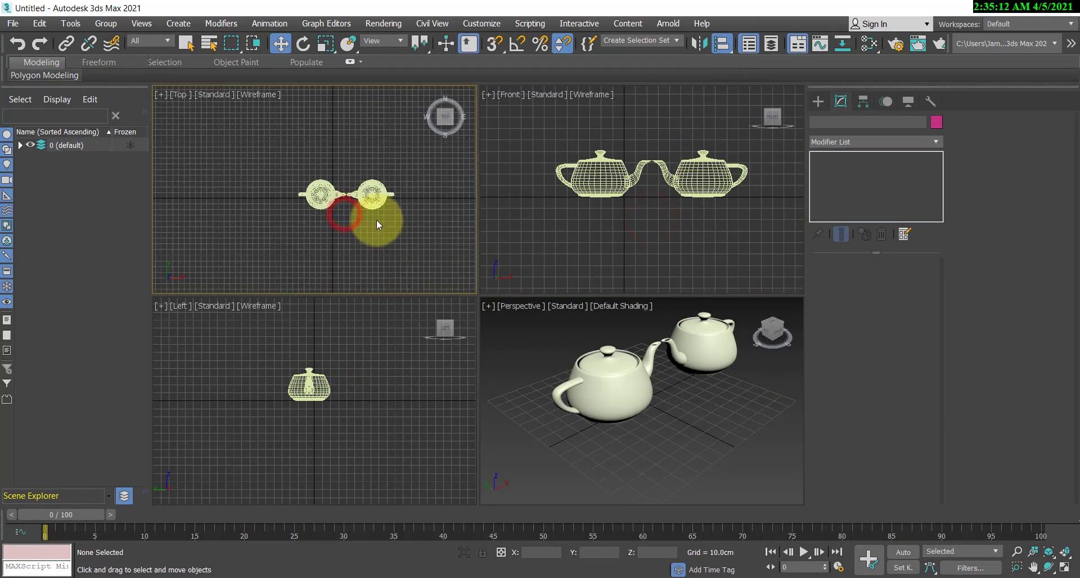
pyautogui.scroll(4, 406, 213)
pyautogui.scroll(-2, 406, 213)
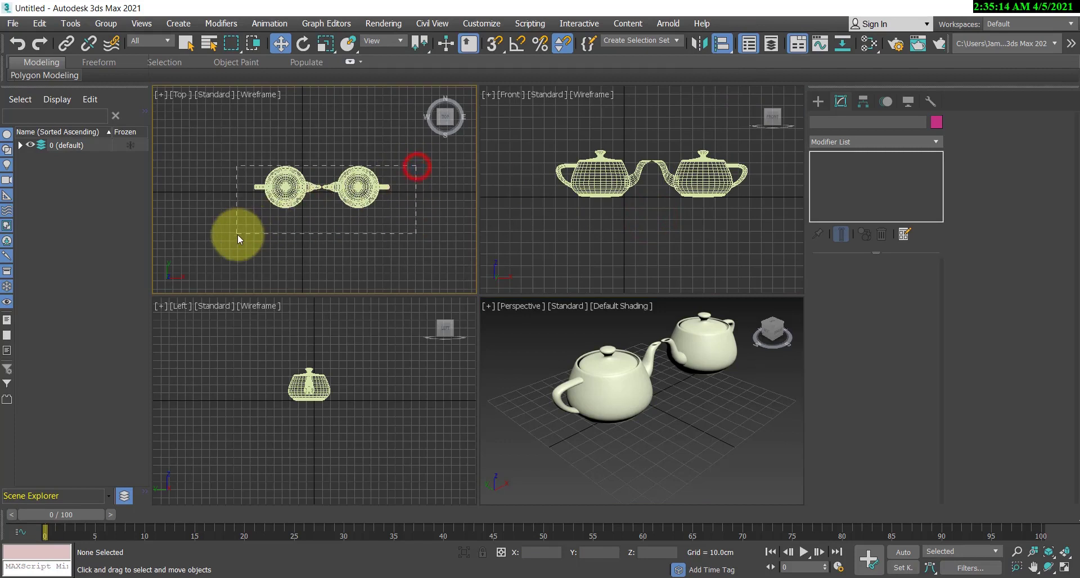
pyautogui.moveTo(237, 234); pyautogui.dragTo(237, 234)
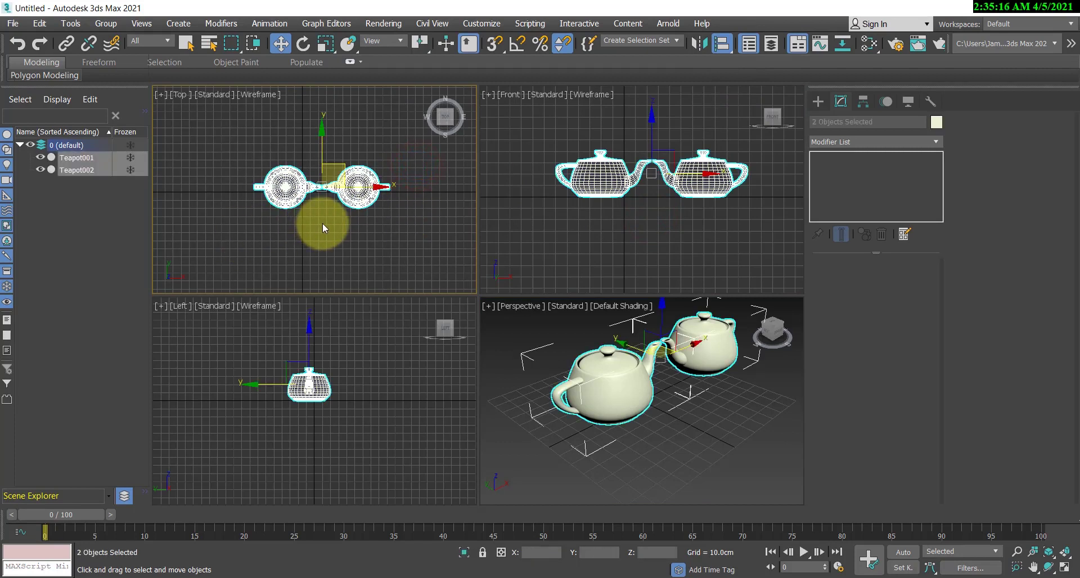
pyautogui.press('Delete')
pyautogui.press('z')
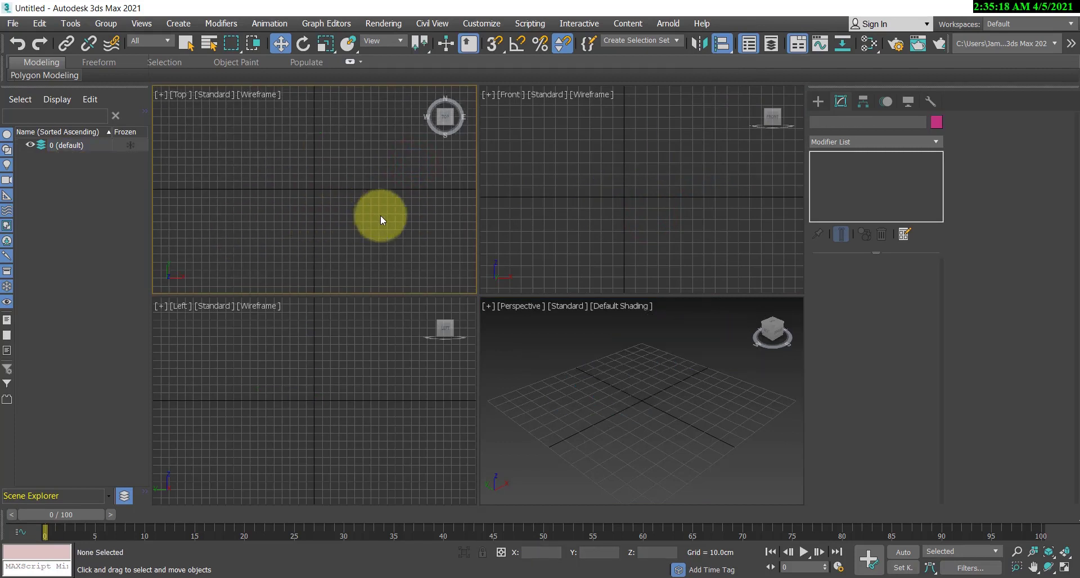
# Create a box about 68 cm long, 70 cm wide and 14 cm high in the Top view.
pyautogui.click(818, 101)
pyautogui.click(844, 183)
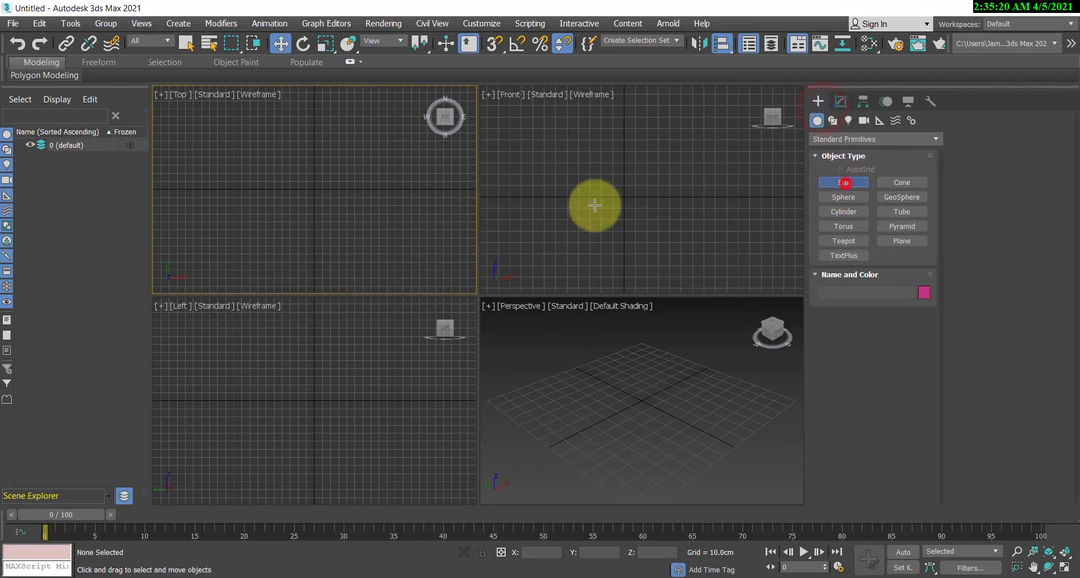
pyautogui.moveTo(229, 161); pyautogui.dragTo(286, 215)
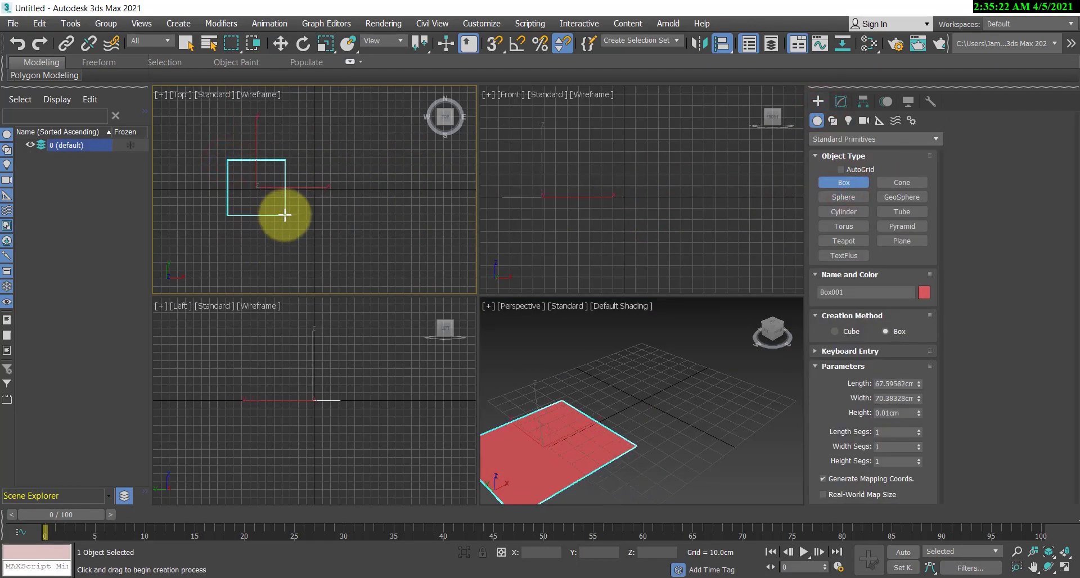
pyautogui.click(305, 209)
pyautogui.click(272, 198)
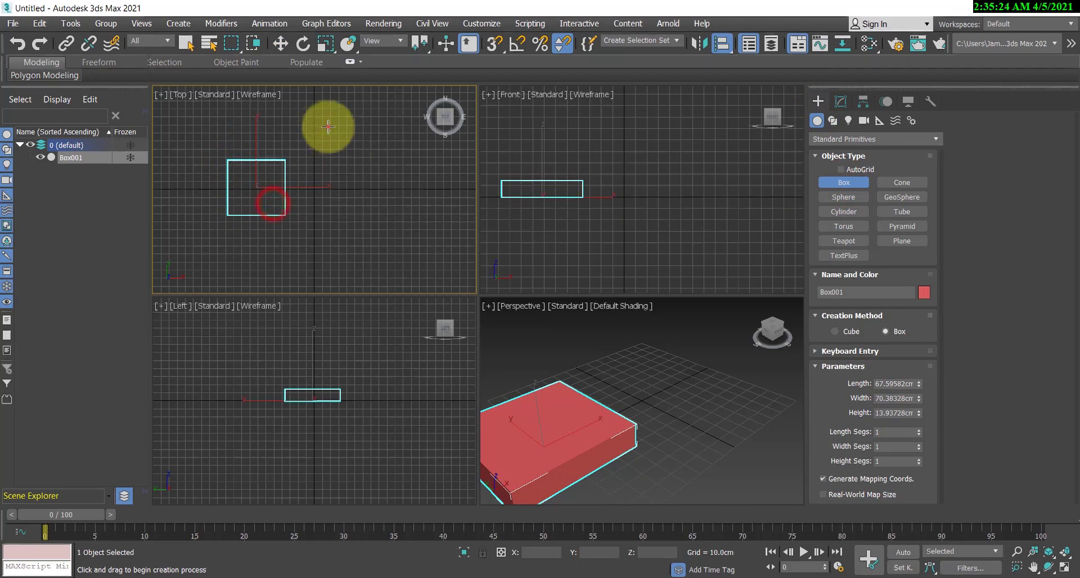
# Create two more separate boxes in the Top view, one about 56 by 86 cm and one about 63 by 95 by 17 cm.
pyautogui.moveTo(326, 126); pyautogui.dragTo(396, 173)
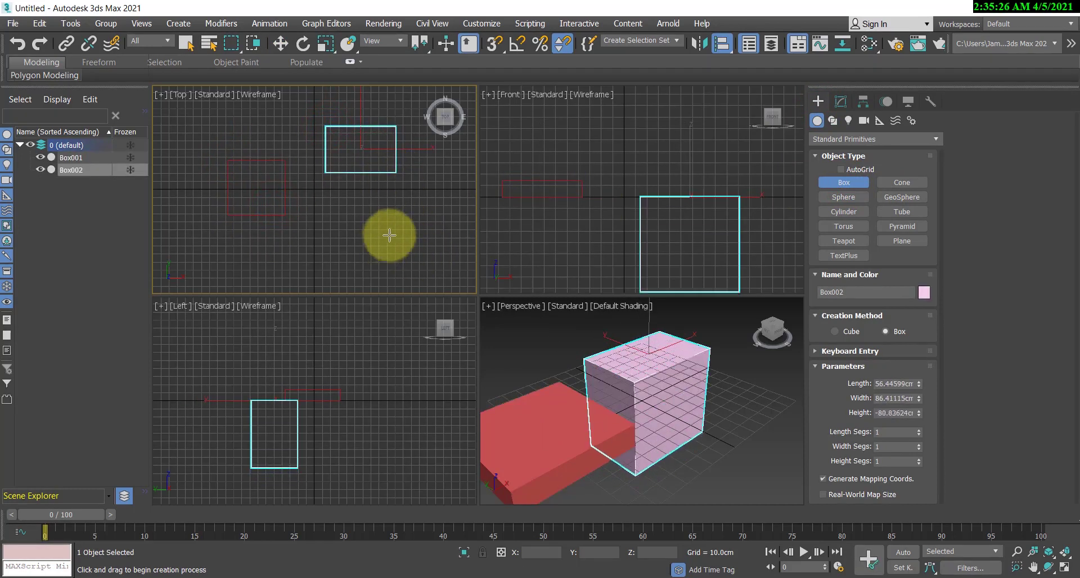
pyautogui.click(392, 161)
pyautogui.moveTo(368, 236); pyautogui.dragTo(443, 281)
pyautogui.click(441, 266)
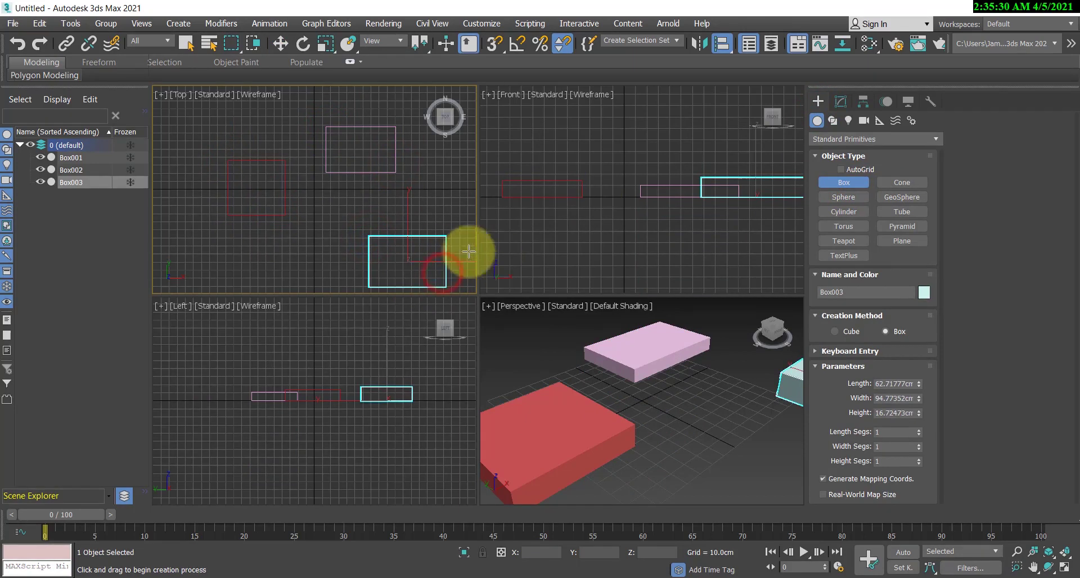
pyautogui.rightClick(315, 225)
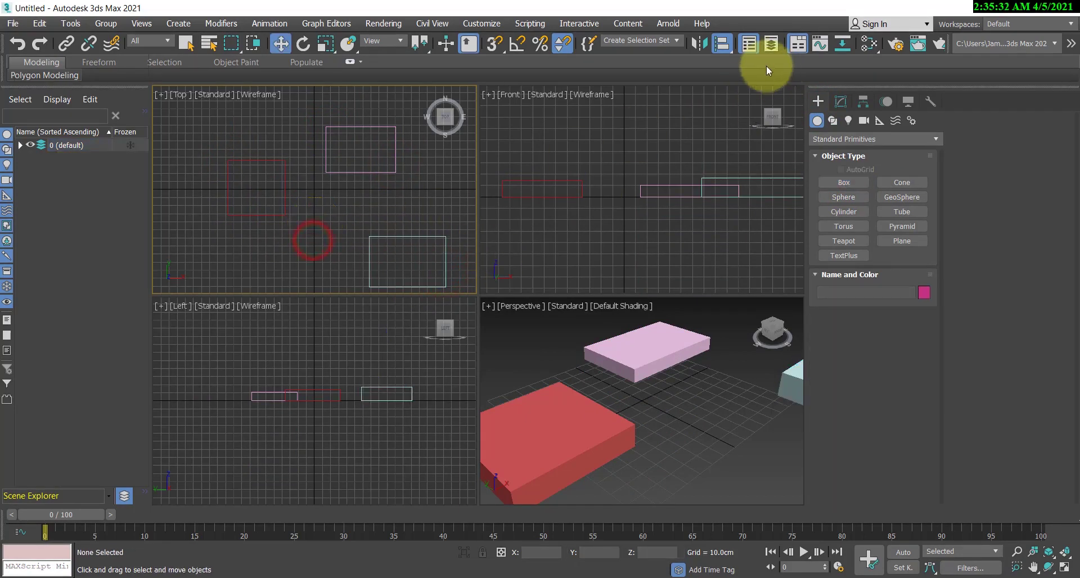
# Move the pink box in the Top view to about X 37.9 cm, Y 62.6 cm and keep it selected.
pyautogui.click(727, 47)
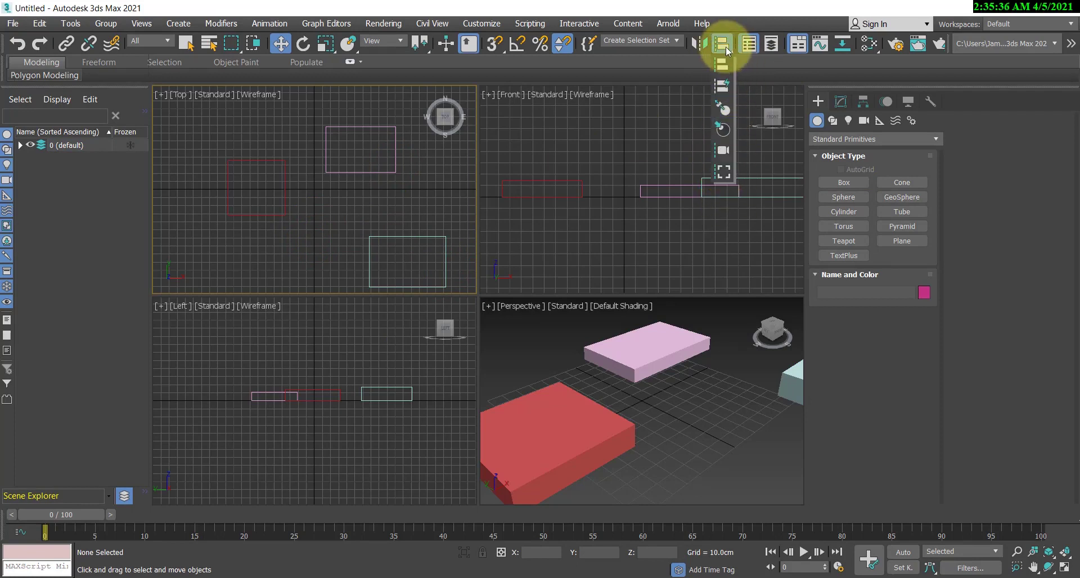
pyautogui.moveTo(333, 152); pyautogui.dragTo(317, 141)
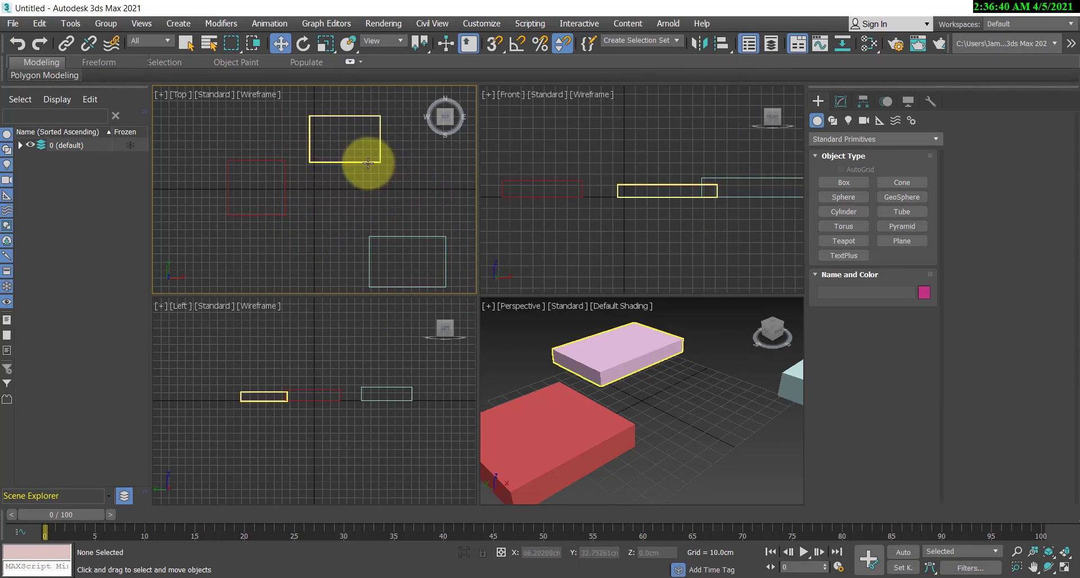
pyautogui.click(355, 162)
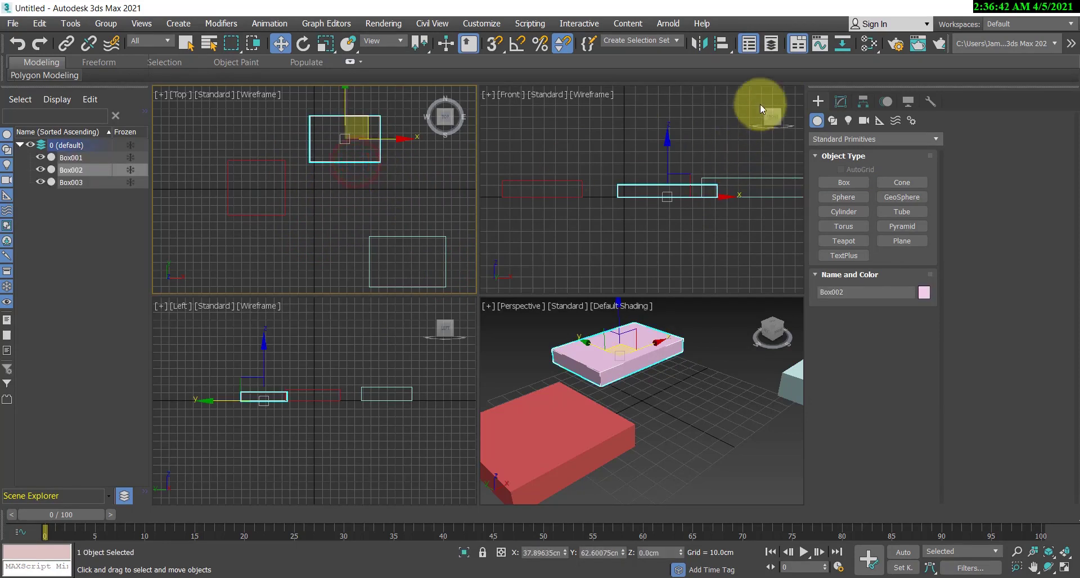
# Align the pink box to the pale green box in the Top view by Y Position only, minimum to minimum.
pyautogui.click(721, 45)
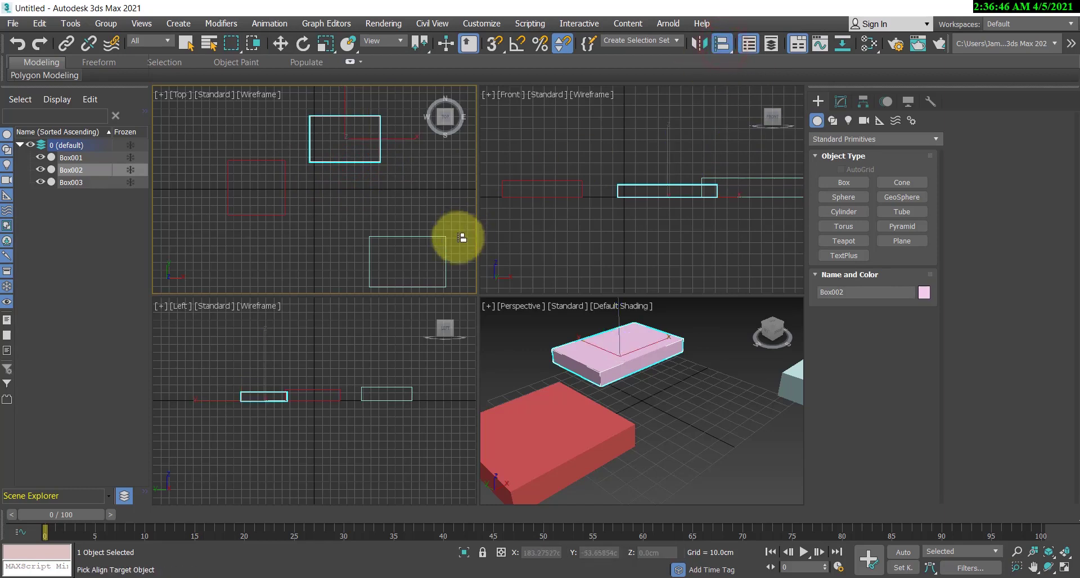
pyautogui.click(423, 238)
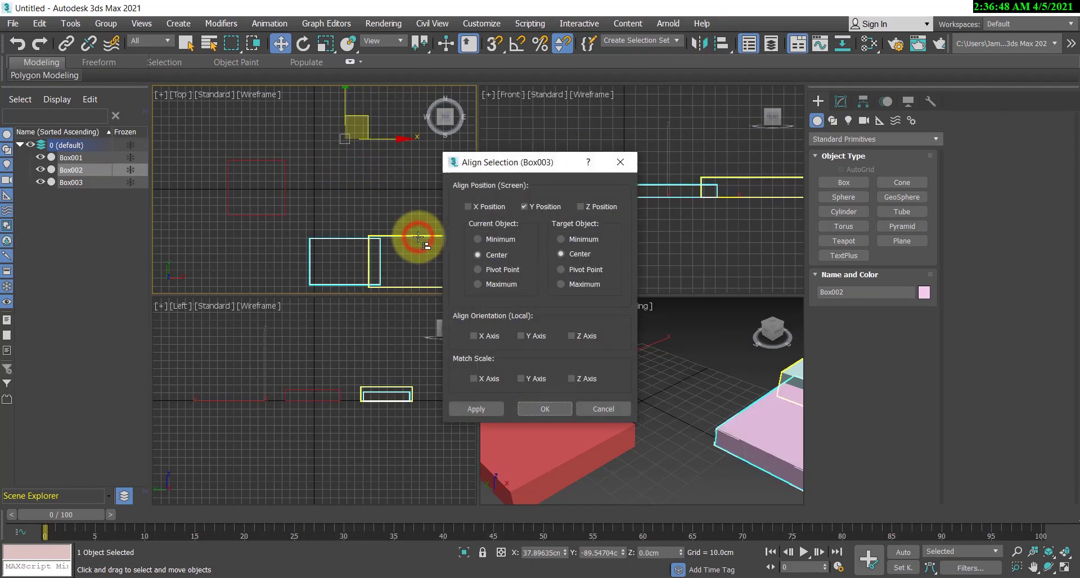
pyautogui.moveTo(507, 162); pyautogui.dragTo(618, 142)
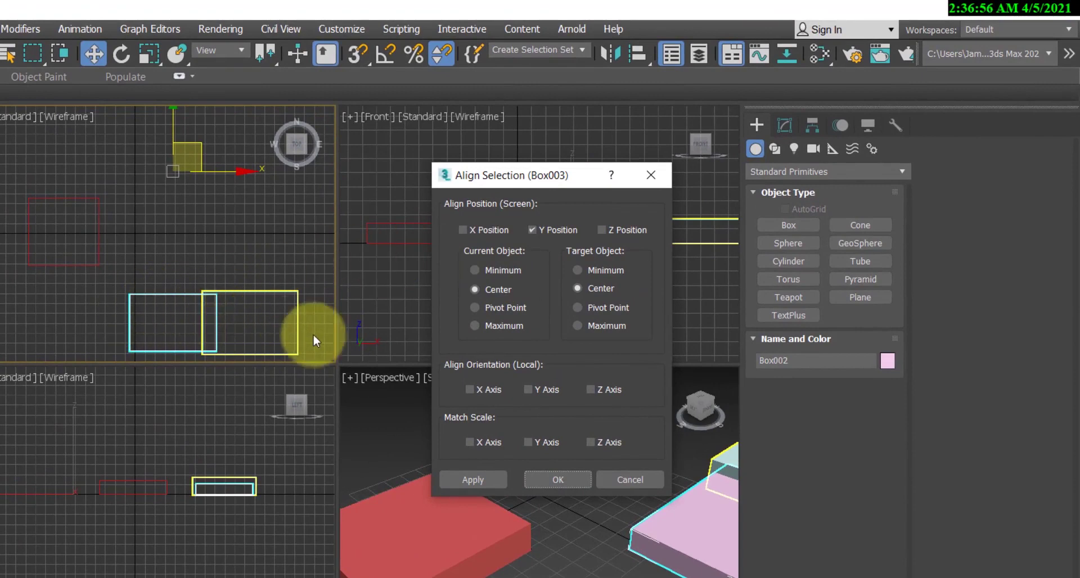
pyautogui.click(474, 271)
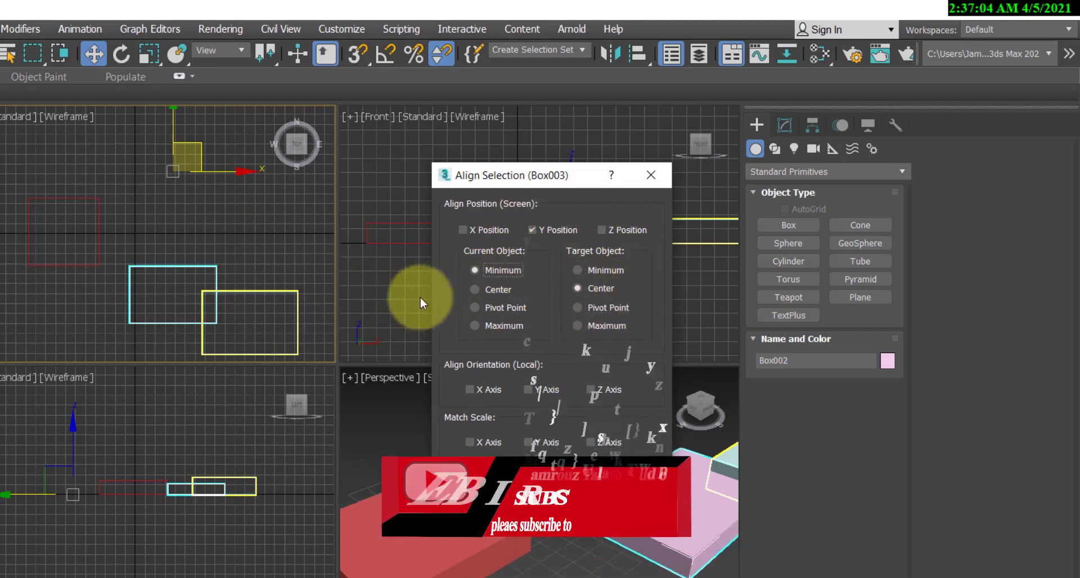
pyautogui.click(585, 270)
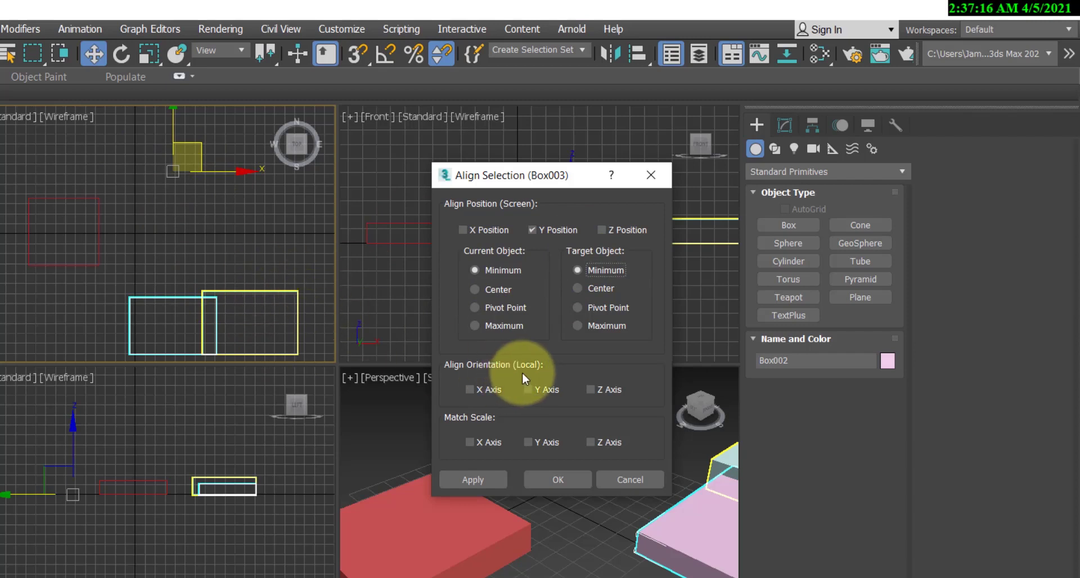
# Switch the current and target references to Center and on to Pivot Point for both boxes, and include the X Position.
pyautogui.click(478, 289)
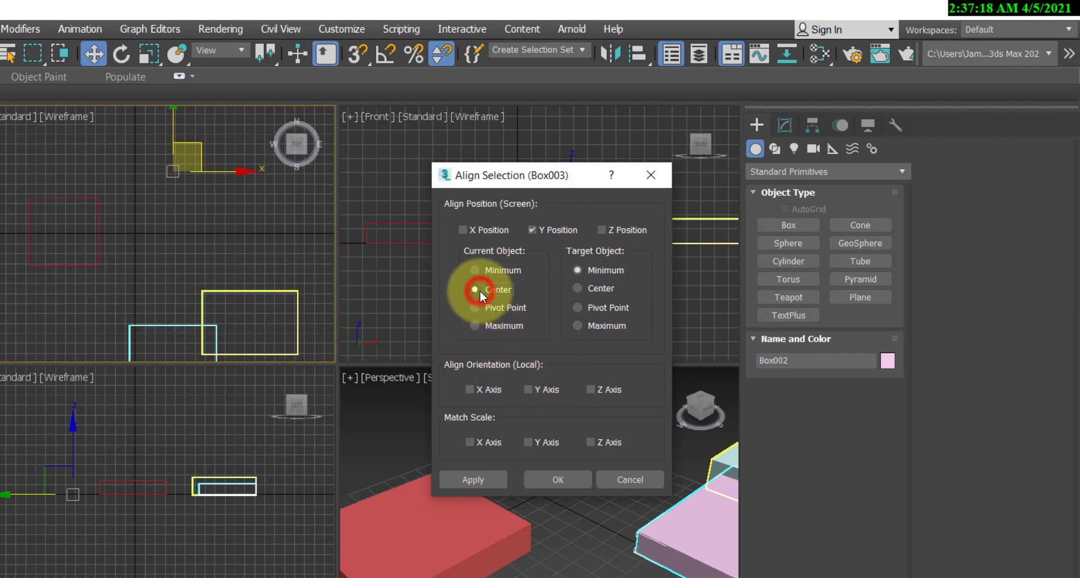
pyautogui.click(578, 289)
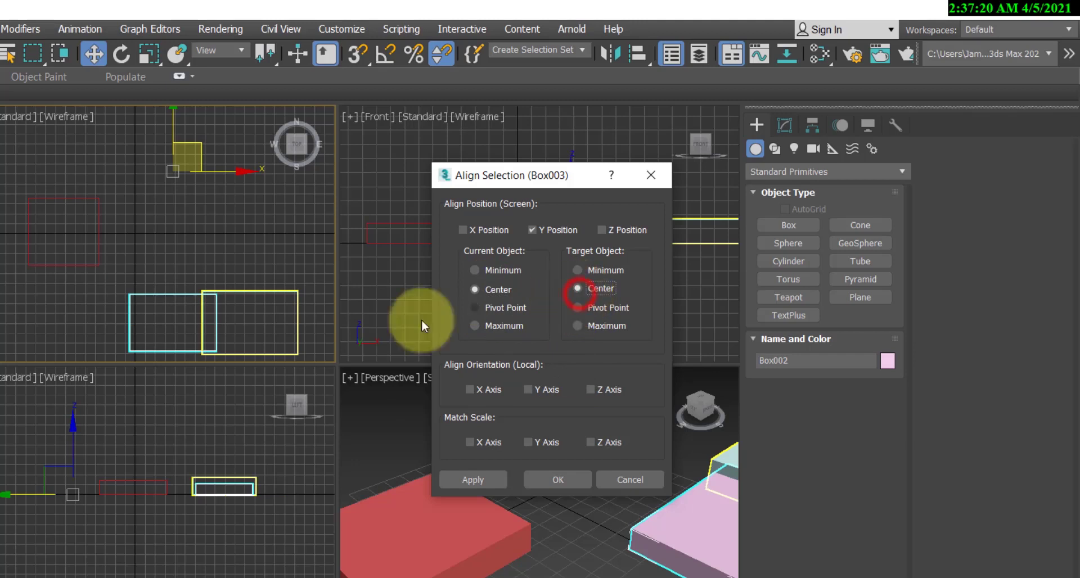
pyautogui.click(474, 308)
pyautogui.click(585, 311)
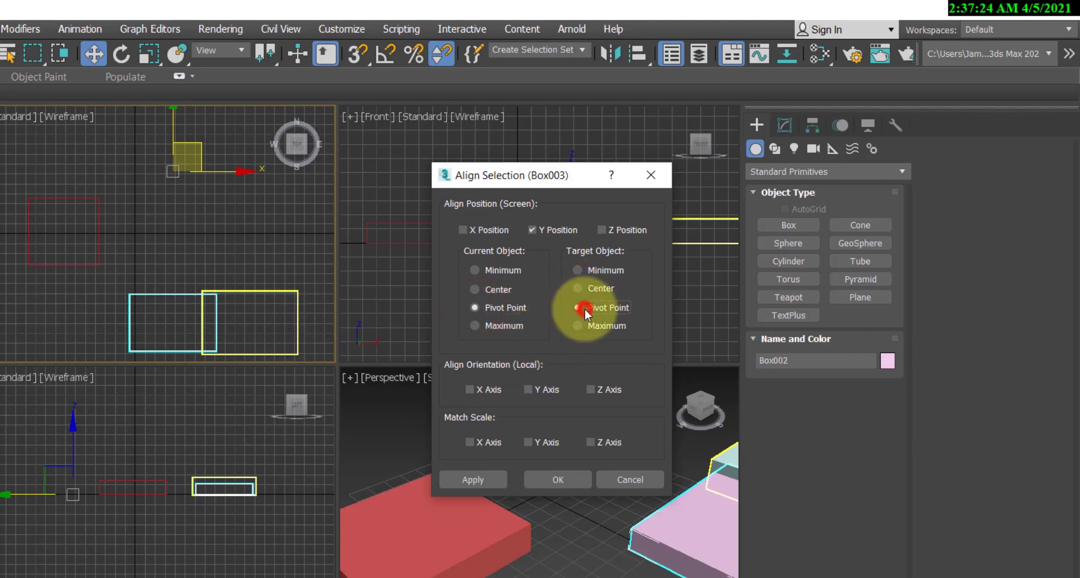
pyautogui.click(463, 232)
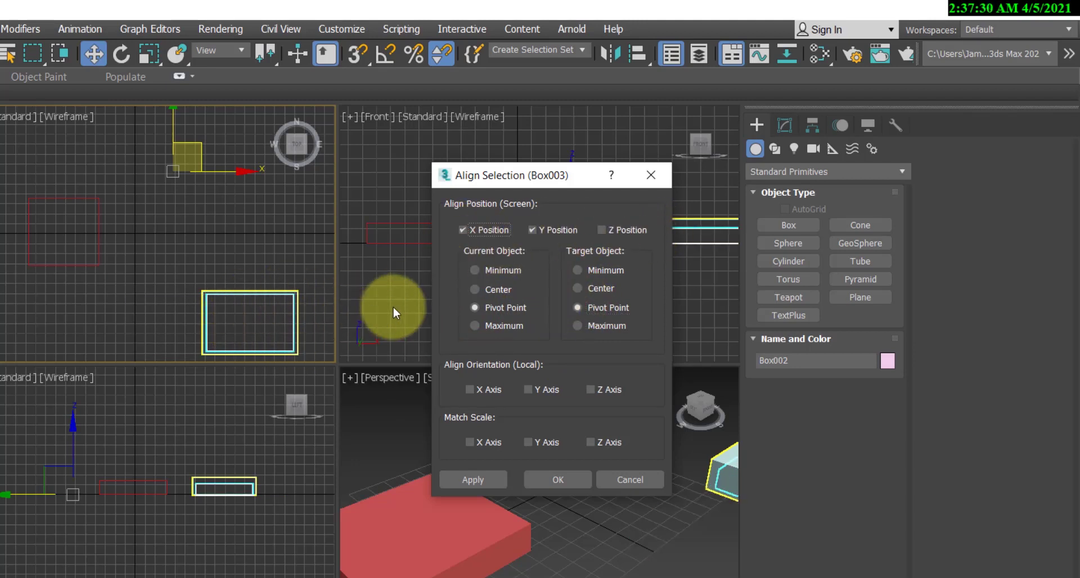
# Try minimum and maximum references in the alignment, and apply it in X and Y with both boxes set to Center.
pyautogui.click(480, 270)
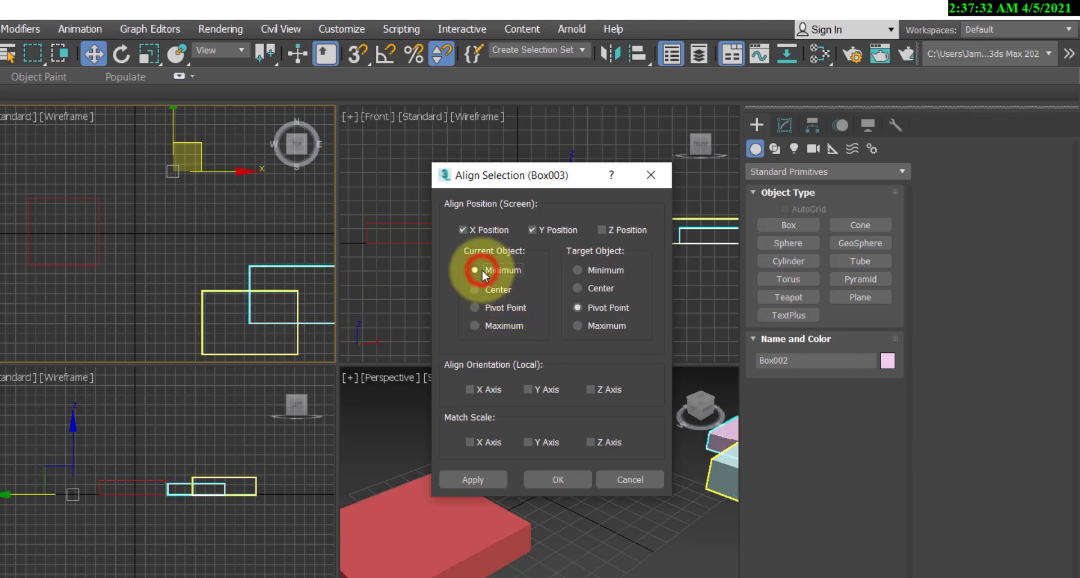
pyautogui.click(583, 270)
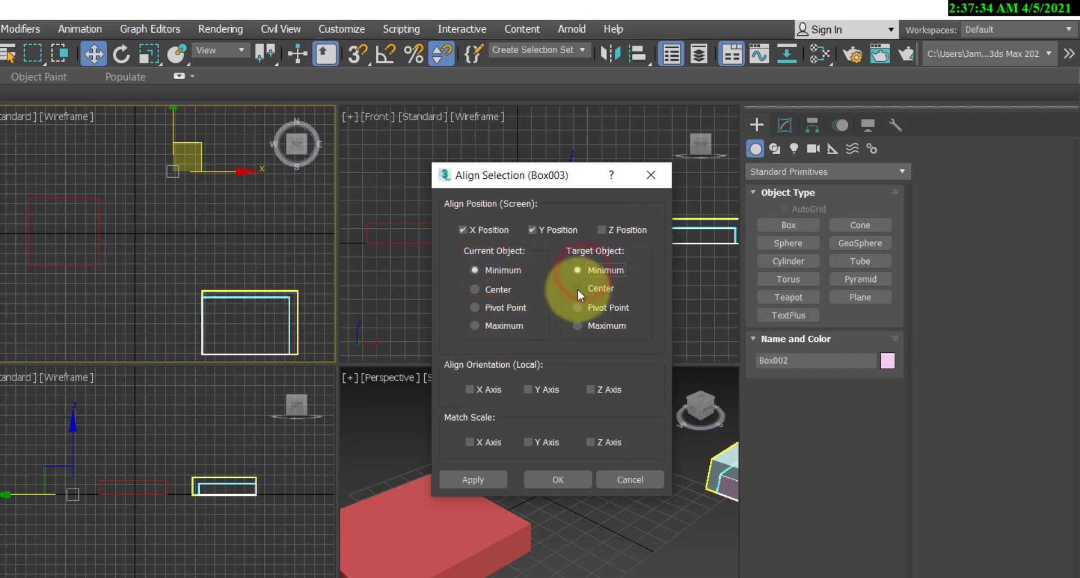
pyautogui.click(578, 288)
pyautogui.click(476, 292)
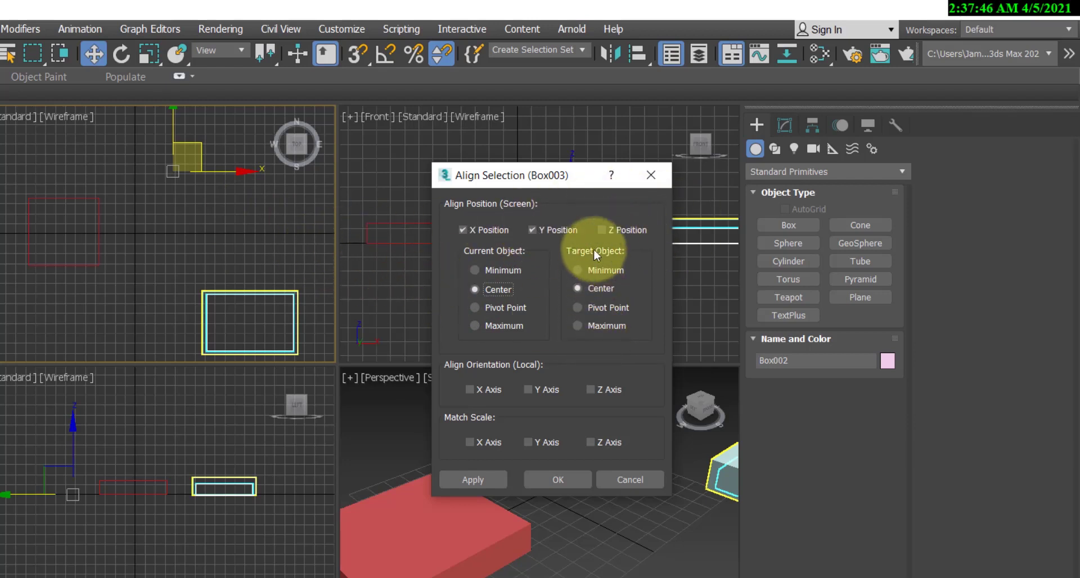
pyautogui.click(477, 326)
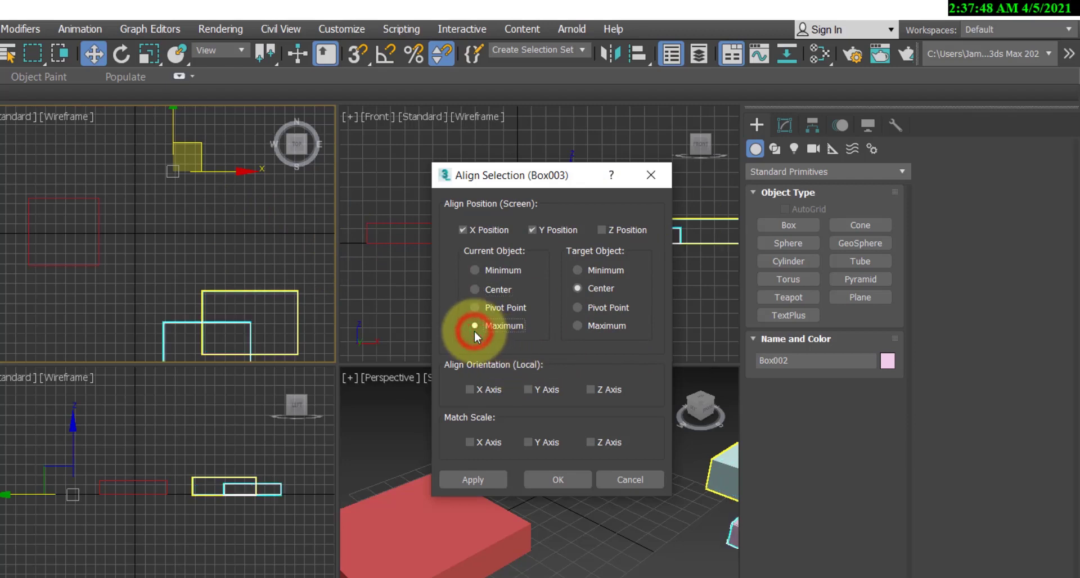
pyautogui.click(481, 290)
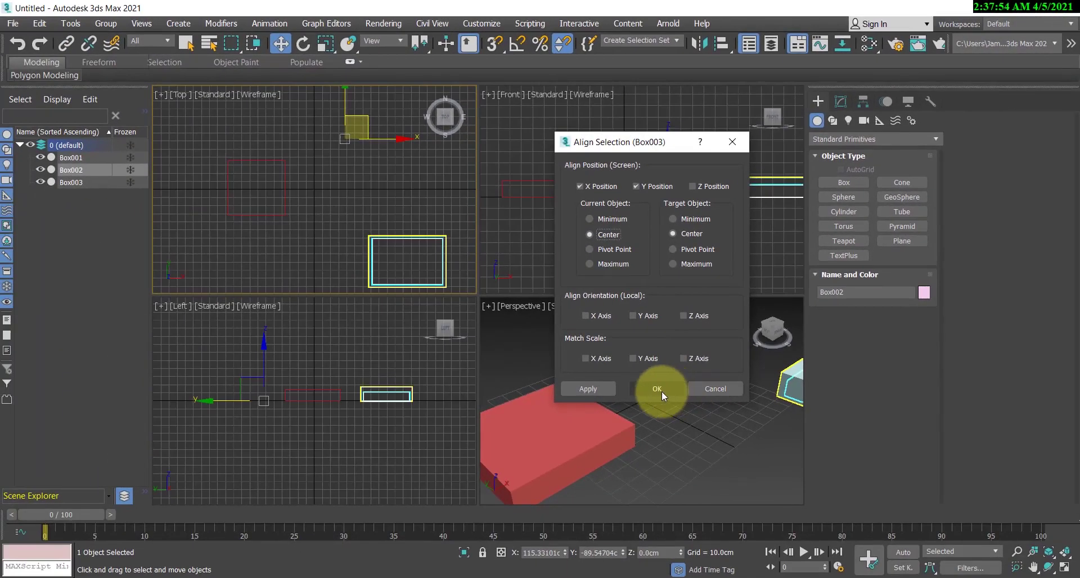
pyautogui.click(661, 390)
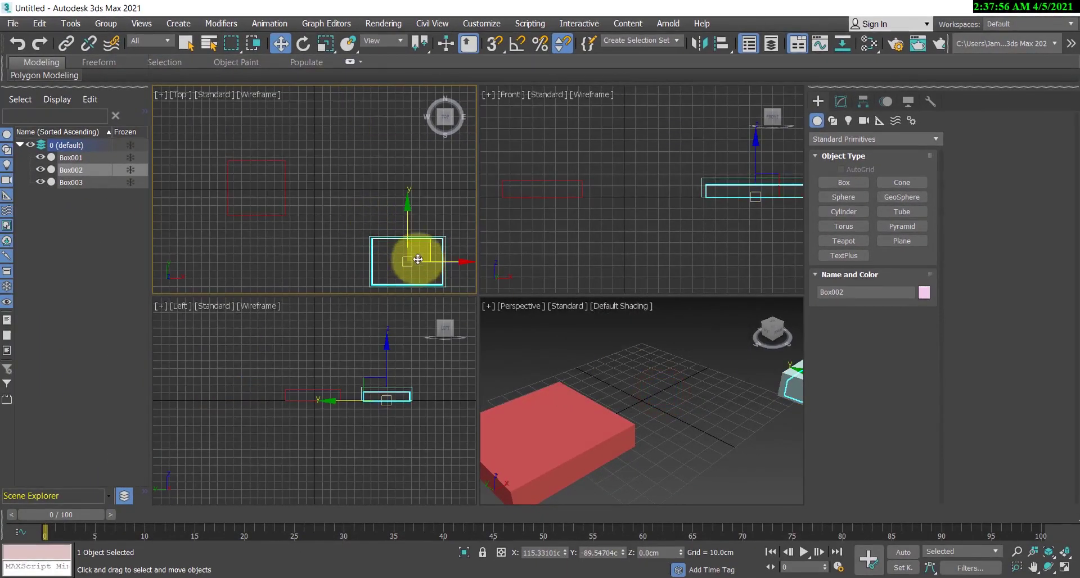
# Quick Align the pink box to the red box in the Top view and clear the selection.
pyautogui.scroll(-3, 386, 219)
pyautogui.scroll(3, 398, 223)
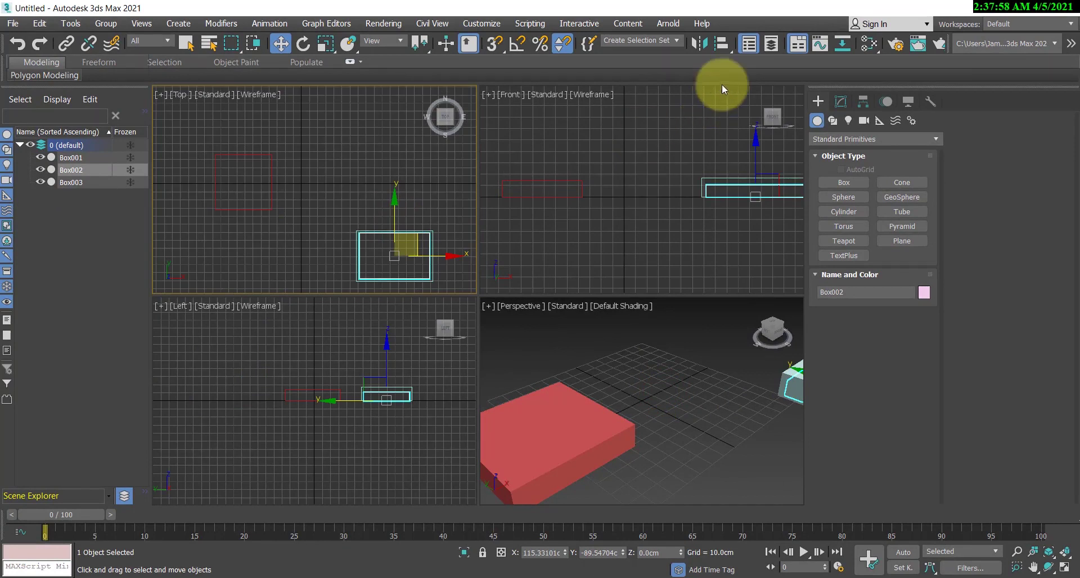
pyautogui.click(723, 48)
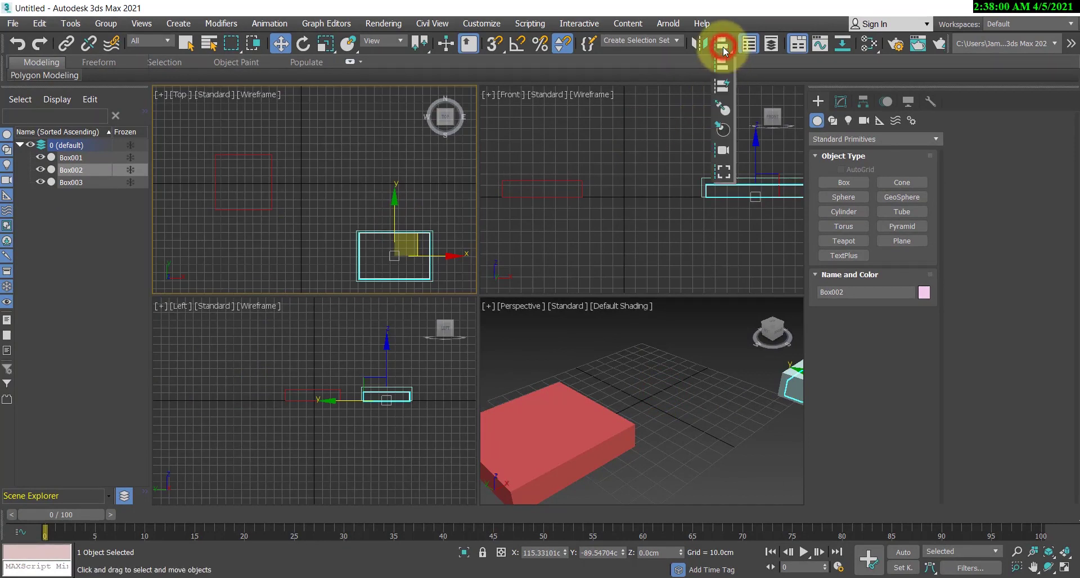
pyautogui.moveTo(723, 54); pyautogui.dragTo(727, 90)
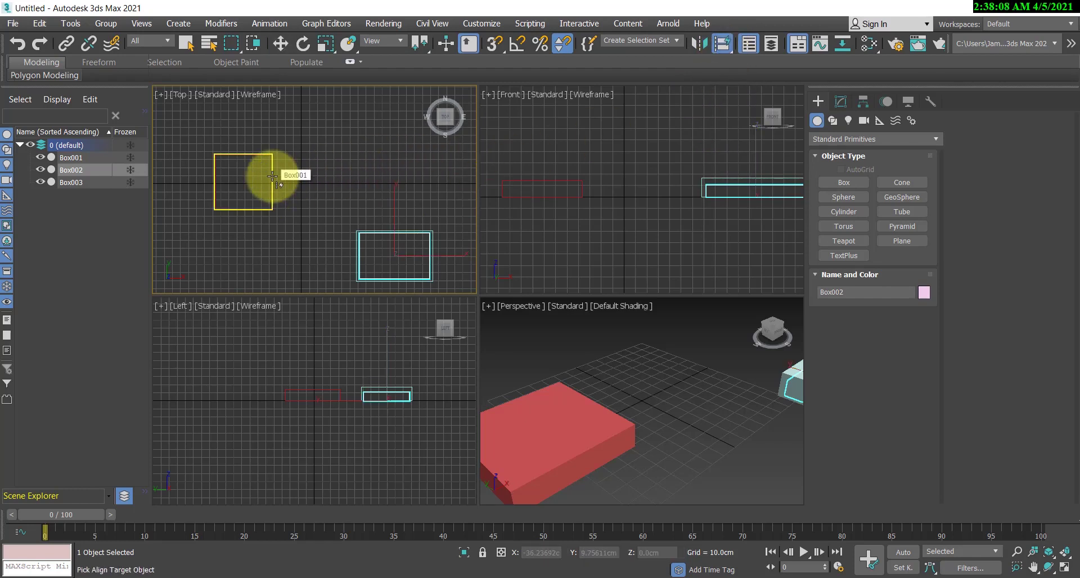
pyautogui.click(272, 177)
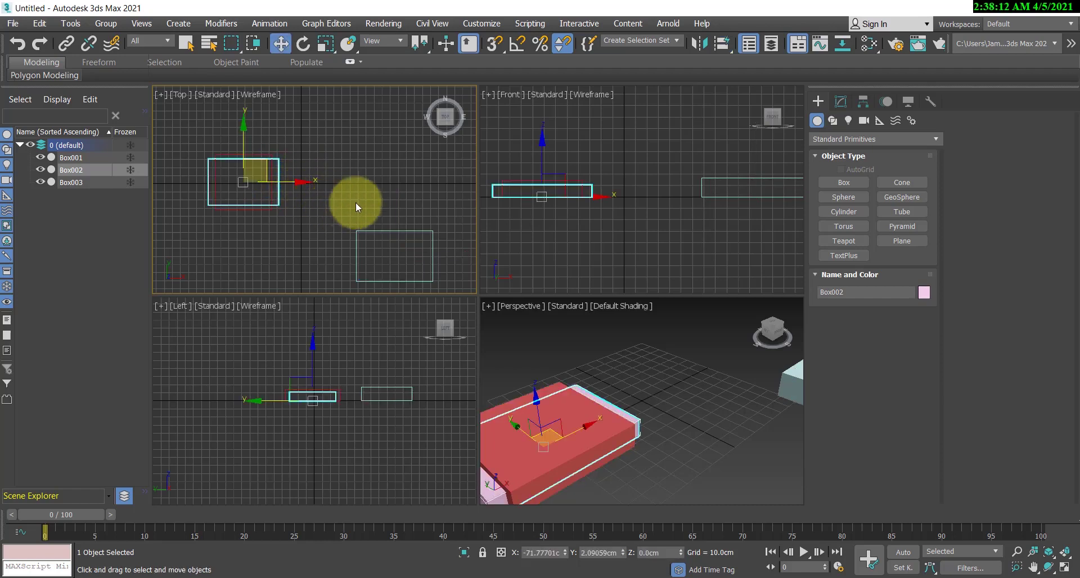
pyautogui.click(306, 235)
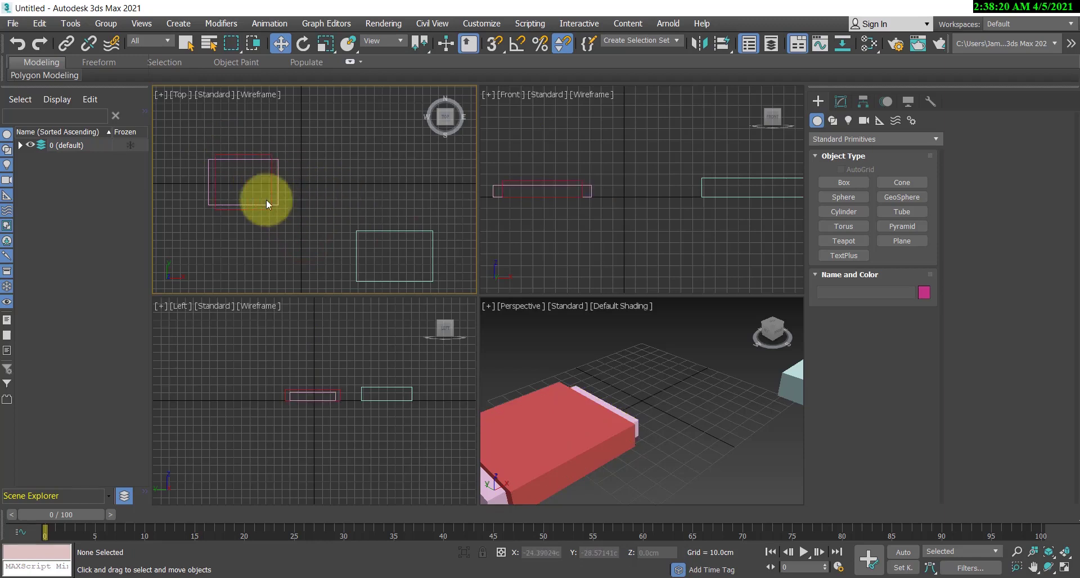
pyautogui.click(336, 184)
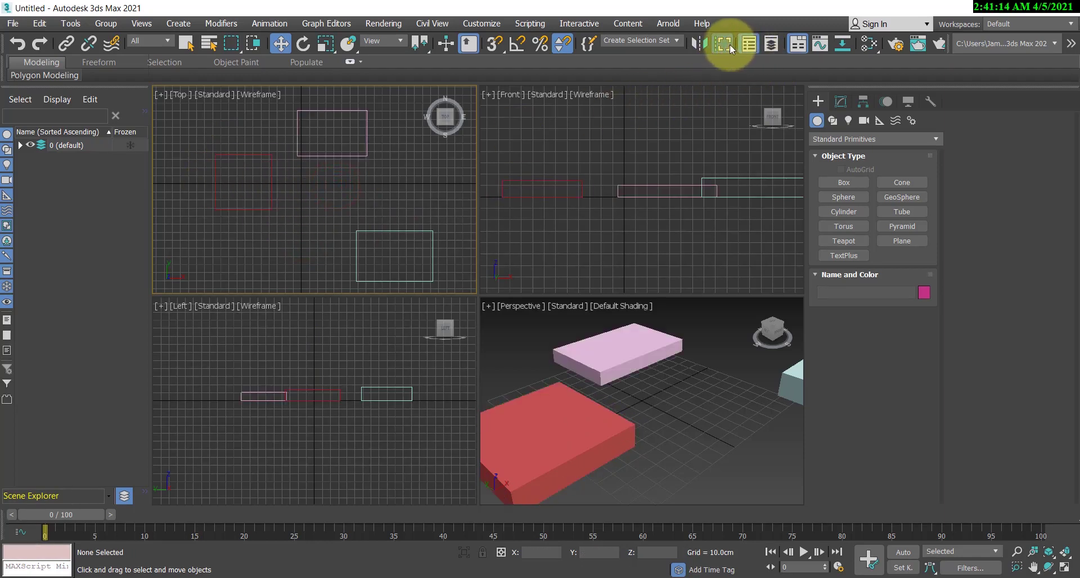
# Use Place Highlight to move the pale green box over the pink box, to about X 65.5, Y 60.6, Z 169 cm, and deselect it.
pyautogui.moveTo(722, 44); pyautogui.dragTo(722, 127)
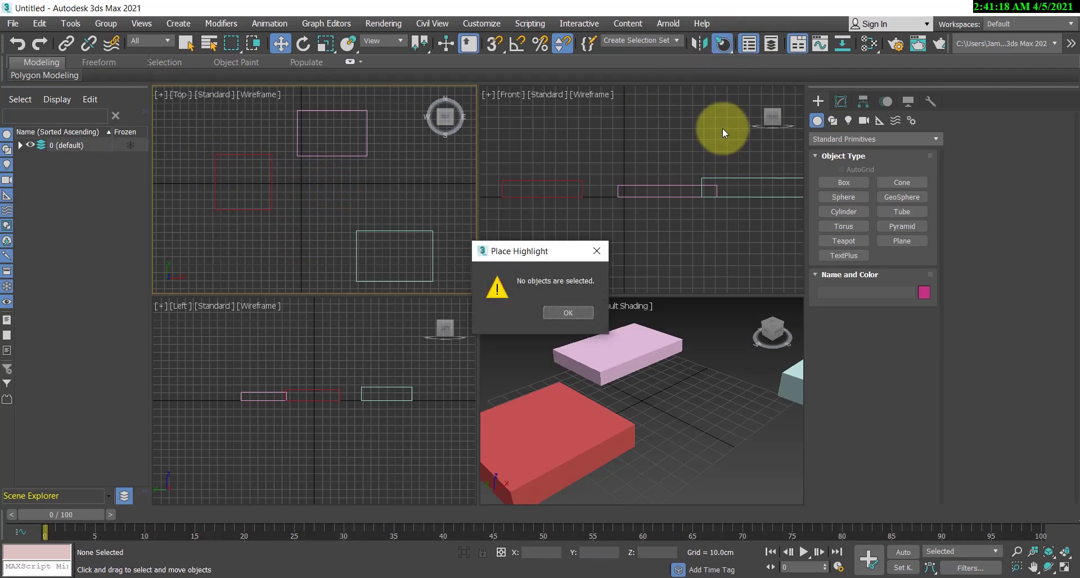
pyautogui.click(567, 308)
pyautogui.click(410, 231)
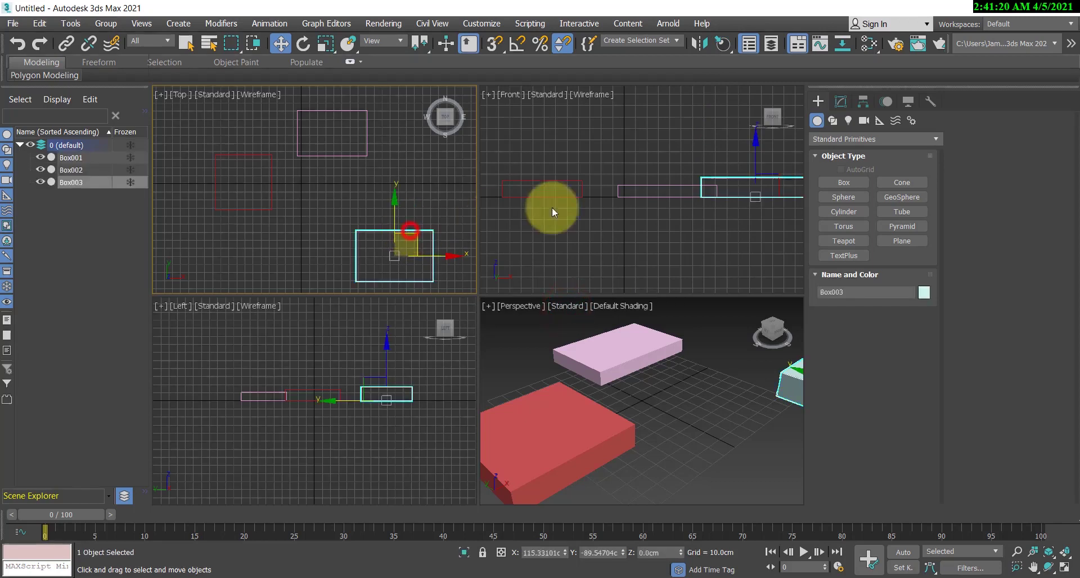
pyautogui.click(722, 43)
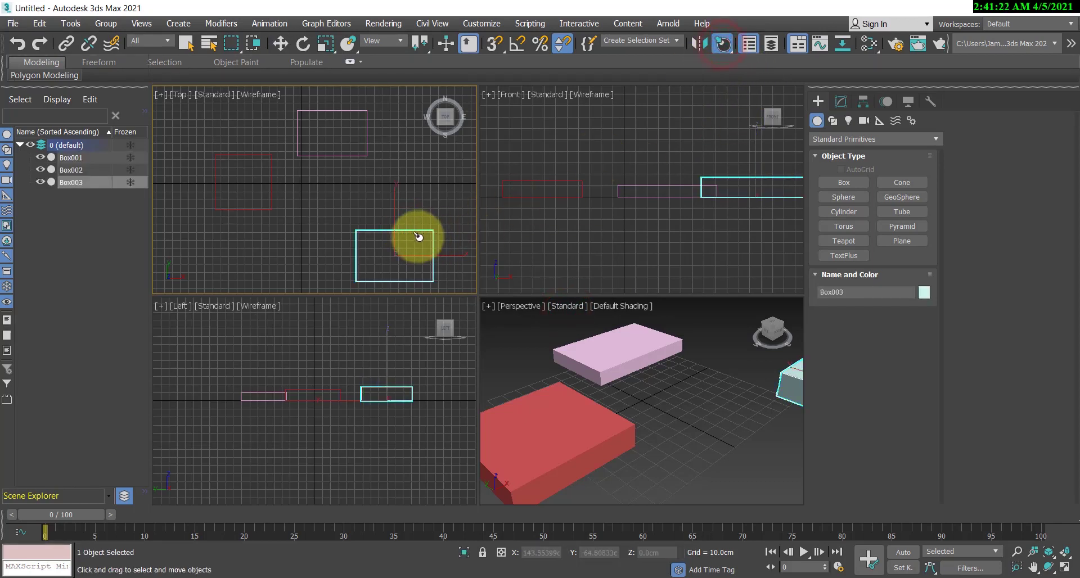
pyautogui.moveTo(416, 235); pyautogui.dragTo(354, 134)
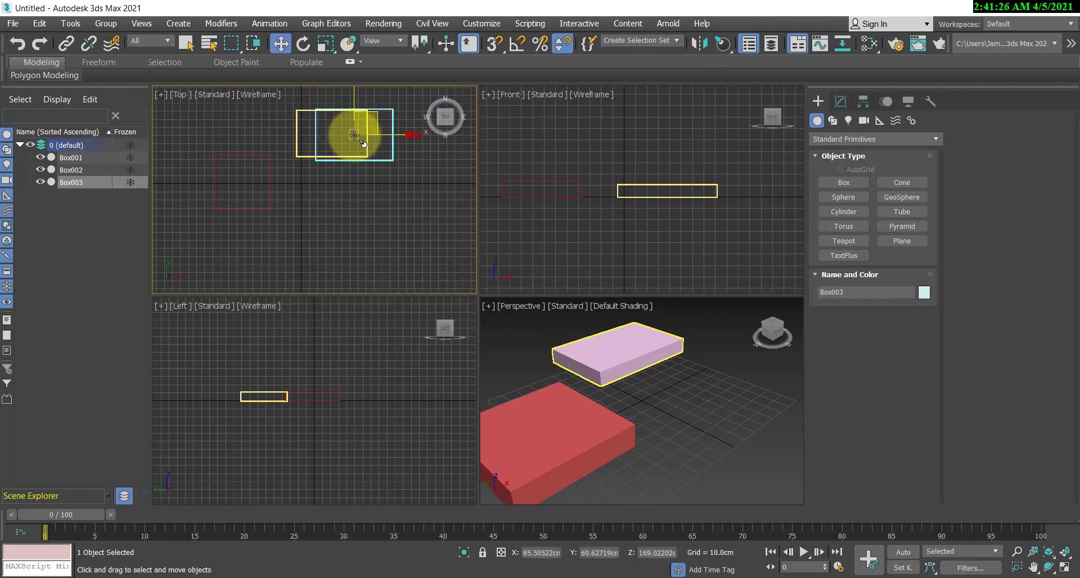
pyautogui.click(356, 207)
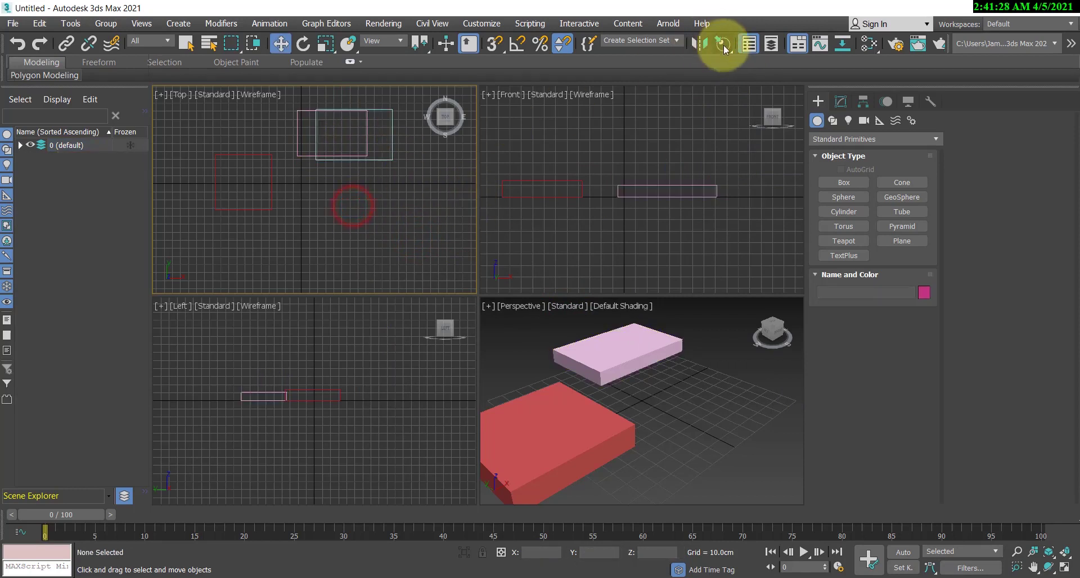
# Switch the active alignment tool from Place Highlight back to the standard Align tool.
pyautogui.moveTo(724, 44); pyautogui.dragTo(727, 158)
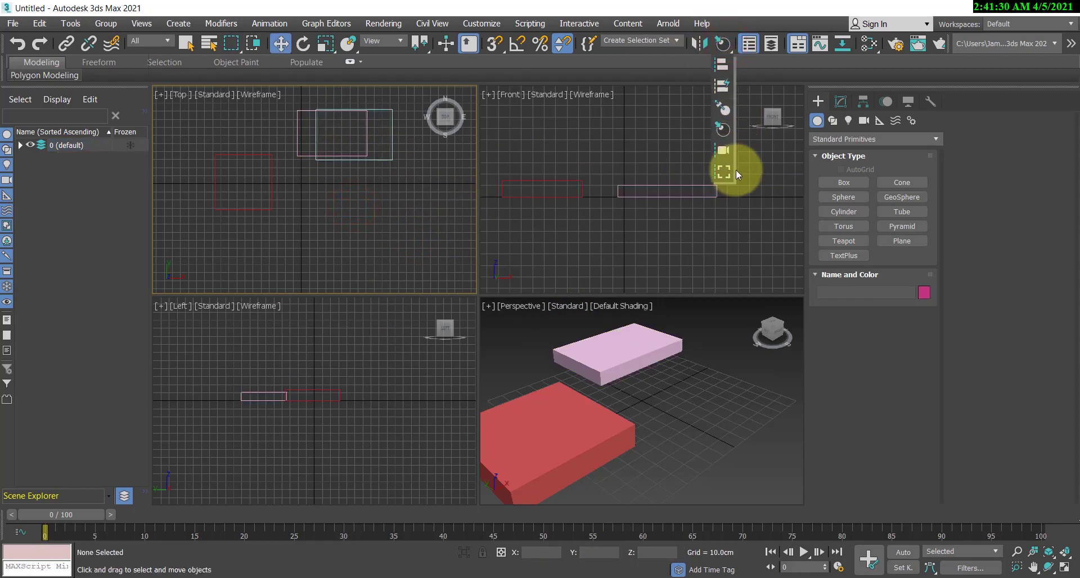
pyautogui.moveTo(729, 113); pyautogui.dragTo(724, 68)
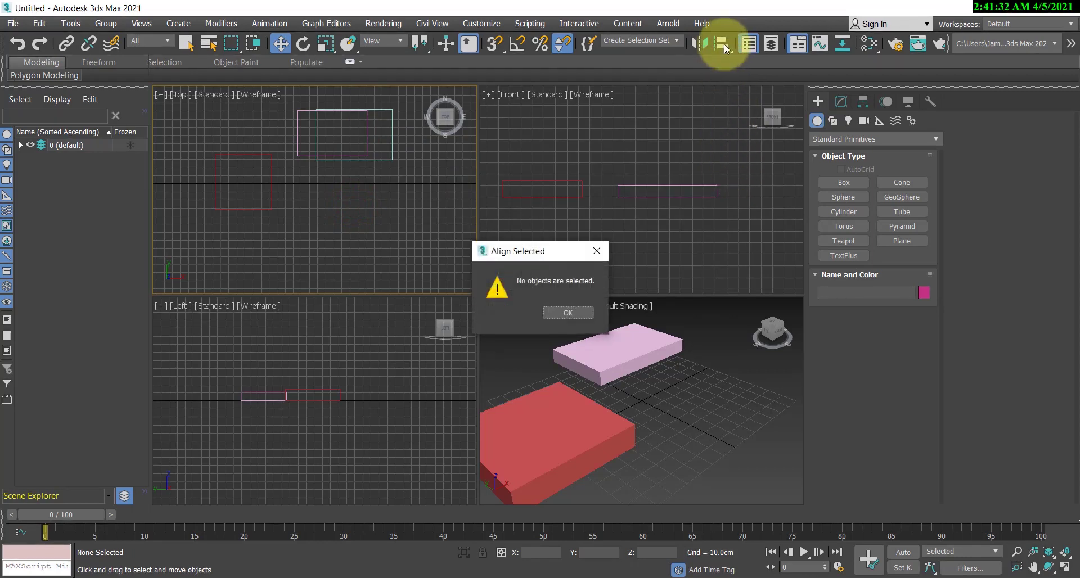
pyautogui.click(565, 313)
pyautogui.click(395, 224)
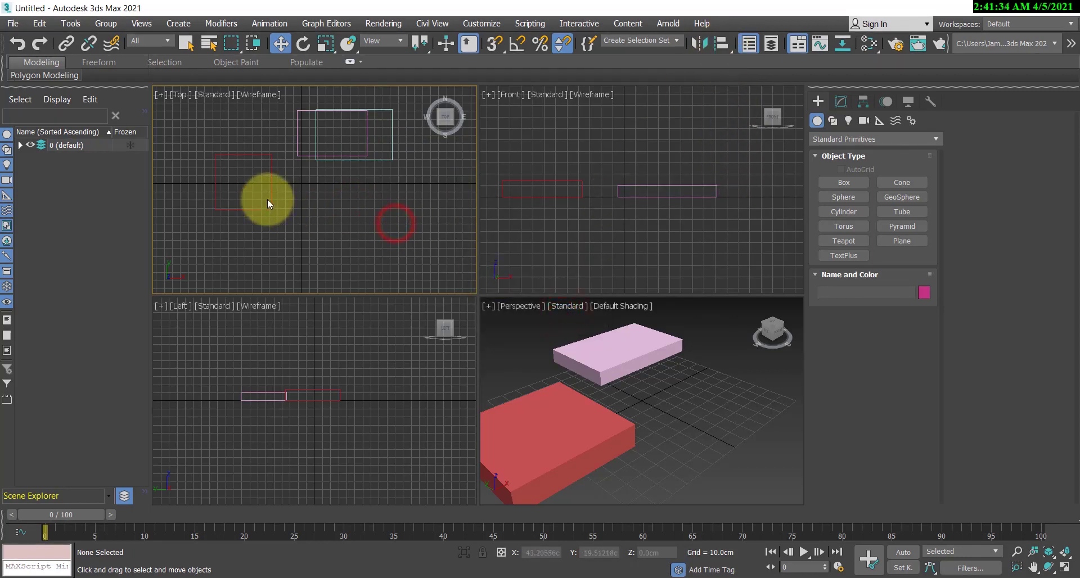
pyautogui.click(270, 196)
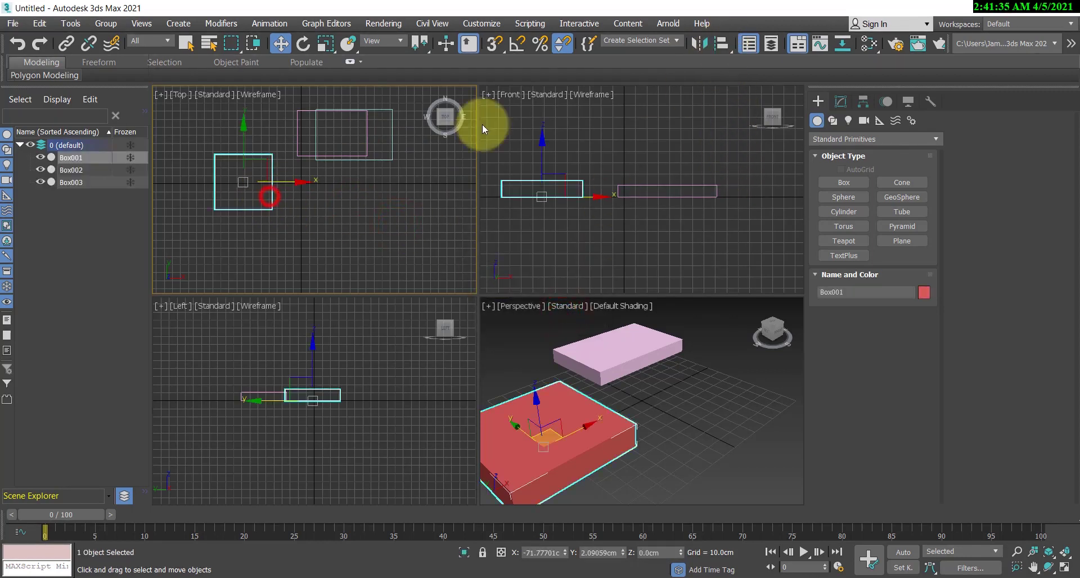
pyautogui.click(722, 43)
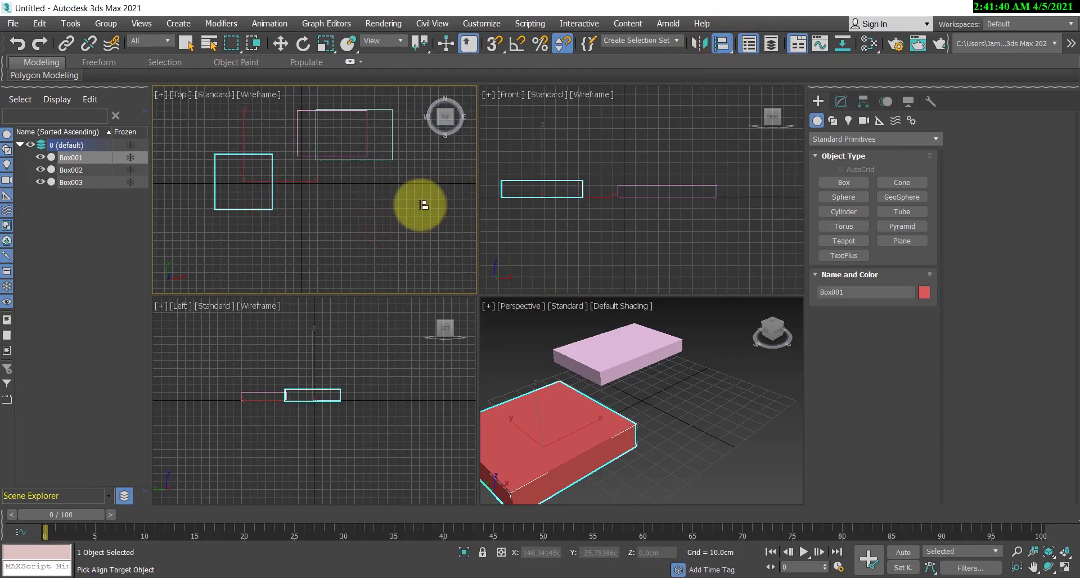
pyautogui.rightClick(422, 205)
# Select all three boxes in the scene and delete them.
pyautogui.click(381, 213)
pyautogui.hotkey('ctrl', 'a')
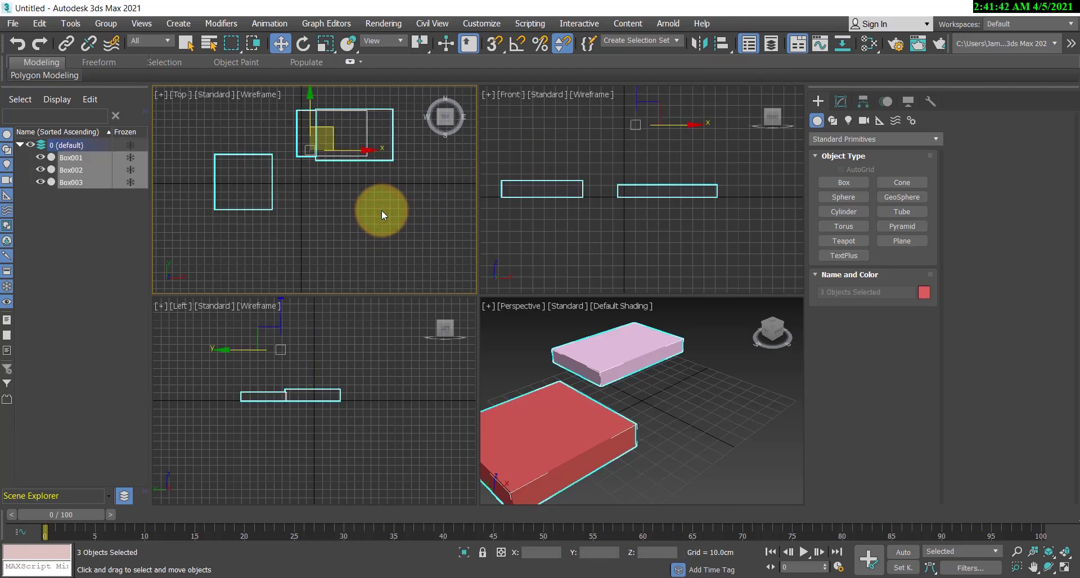
pyautogui.press('Delete')
# Activate the Front view and hide the Scene Explorer.
pyautogui.click(398, 204)
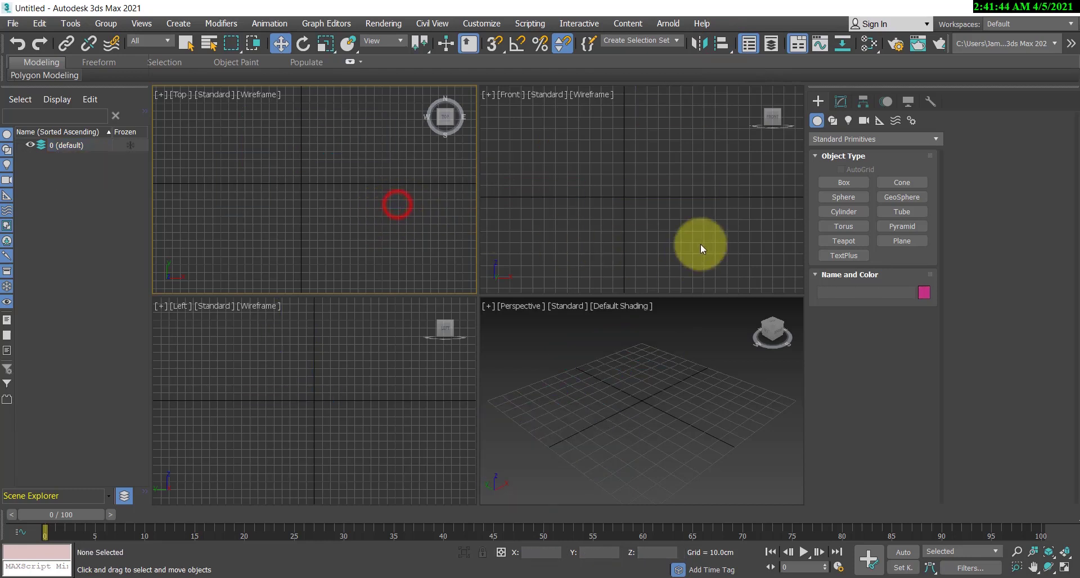
pyautogui.click(696, 212)
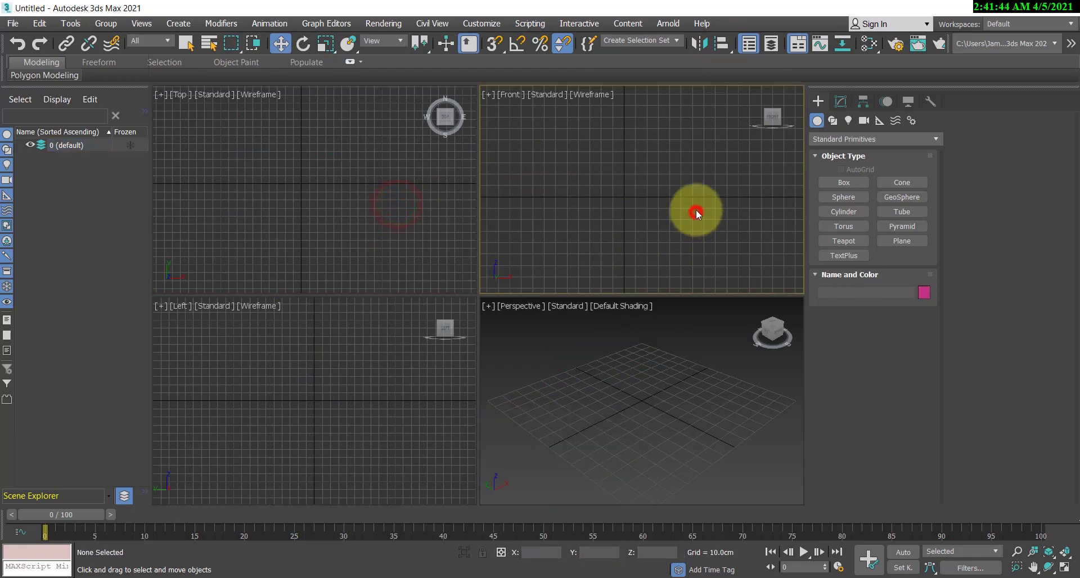
pyautogui.click(749, 48)
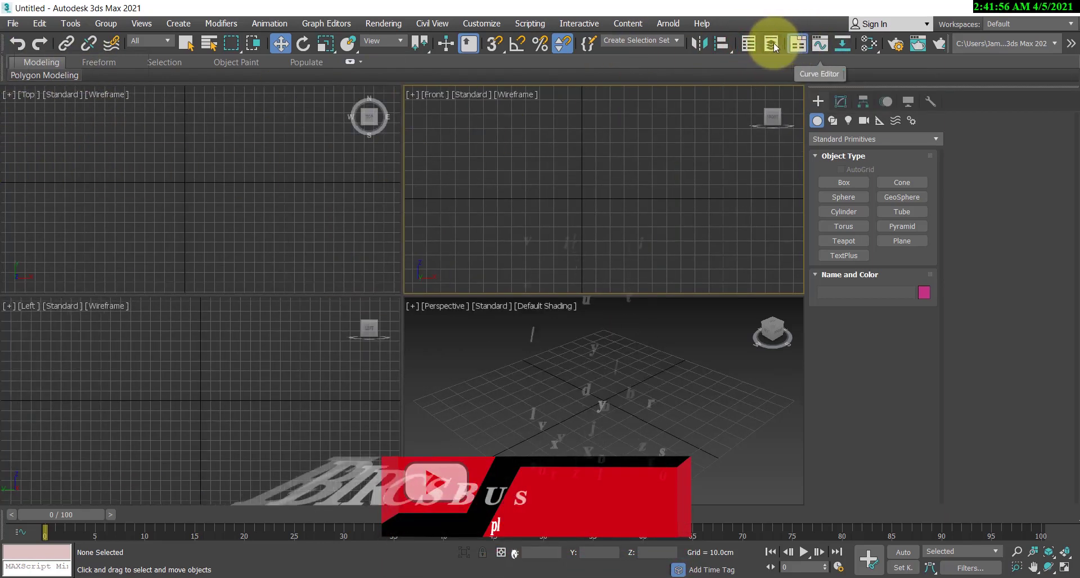
# Show the Scene Explorer again, then open the Layer Explorer and close it.
pyautogui.click(745, 43)
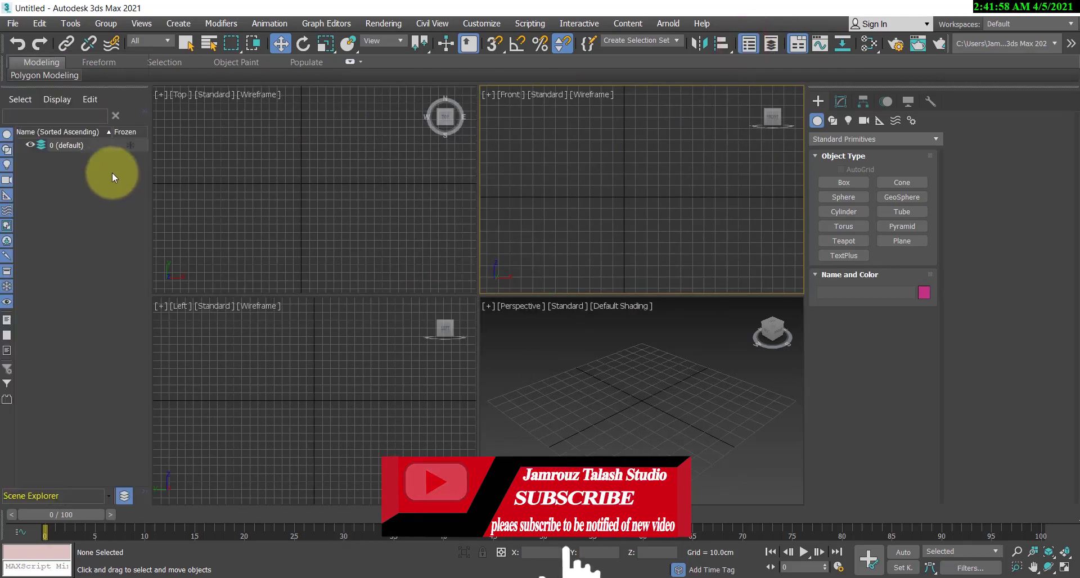
pyautogui.click(772, 43)
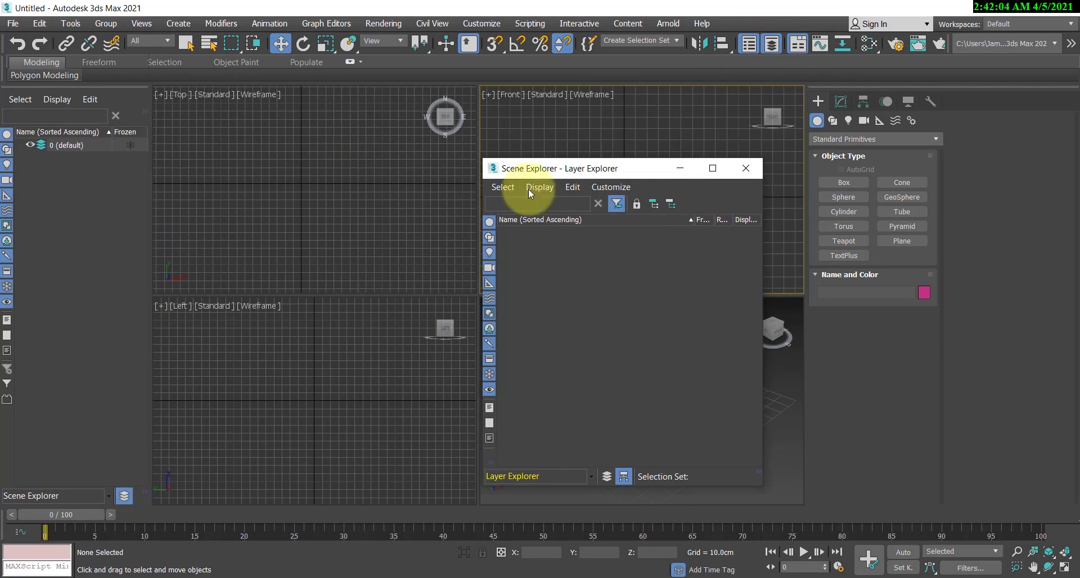
pyautogui.click(747, 165)
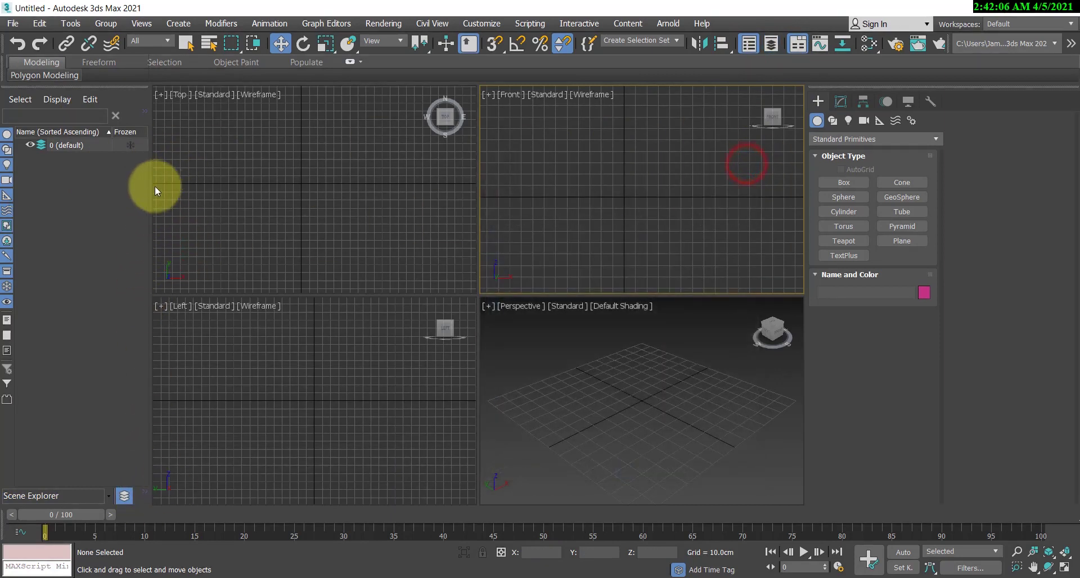
# Widen the docked Scene Explorer and sort its contents by hierarchy instead of by layer.
pyautogui.moveTo(150, 184); pyautogui.dragTo(224, 191)
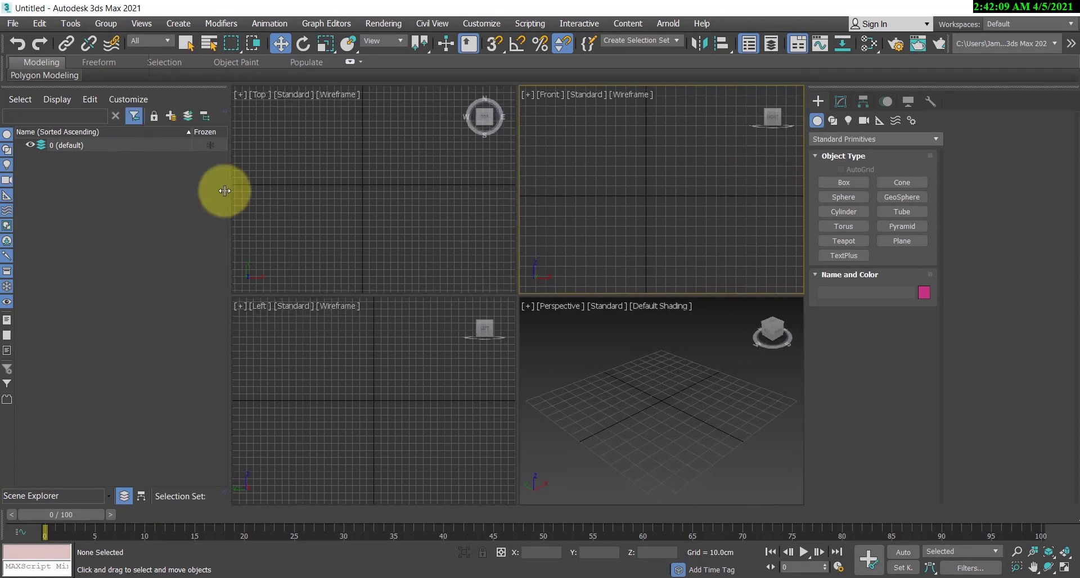
pyautogui.click(141, 495)
pyautogui.click(125, 496)
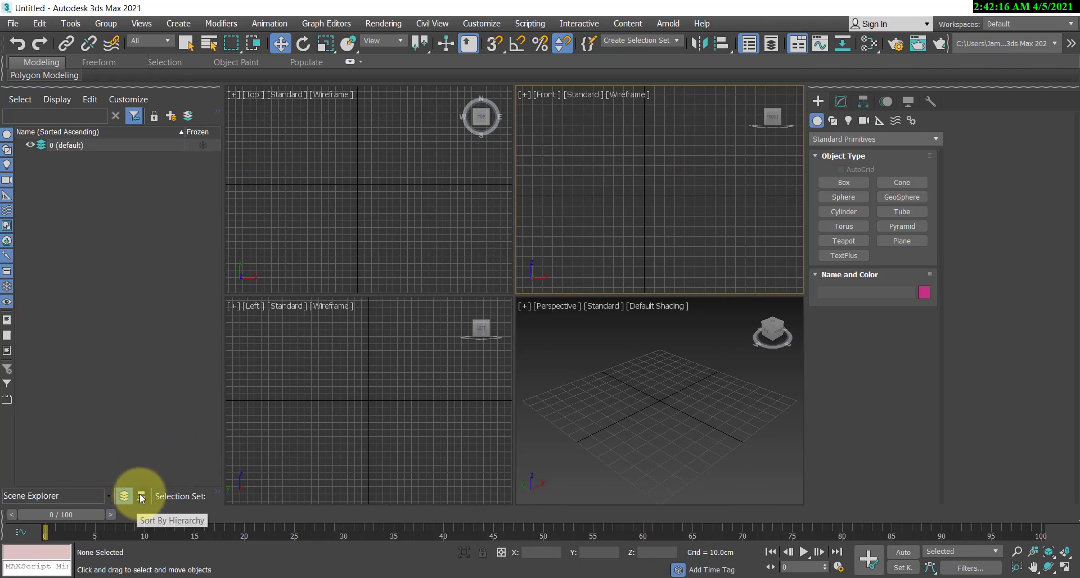
pyautogui.click(142, 496)
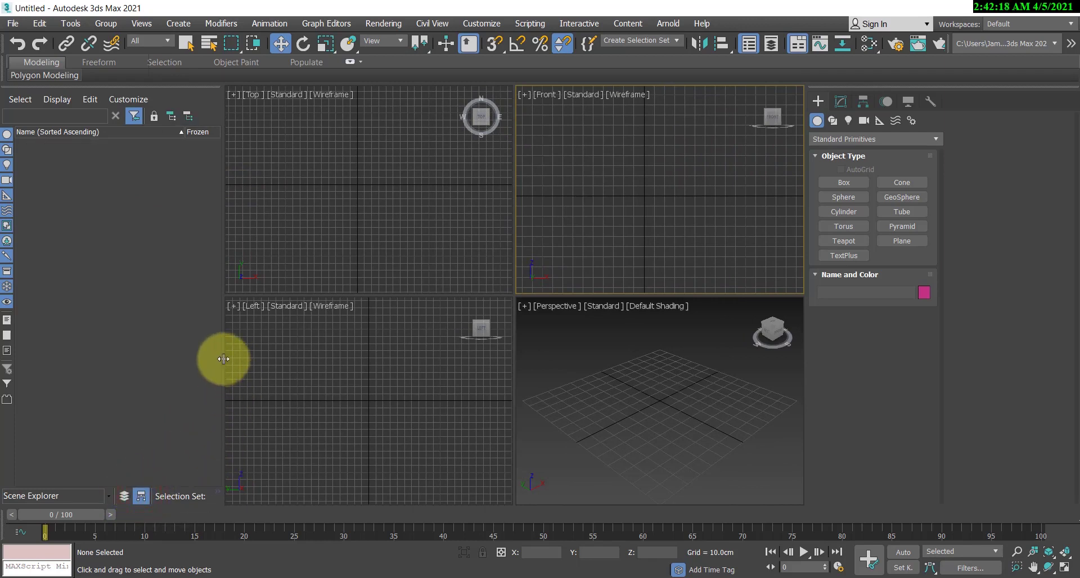
pyautogui.moveTo(222, 357); pyautogui.dragTo(200, 360)
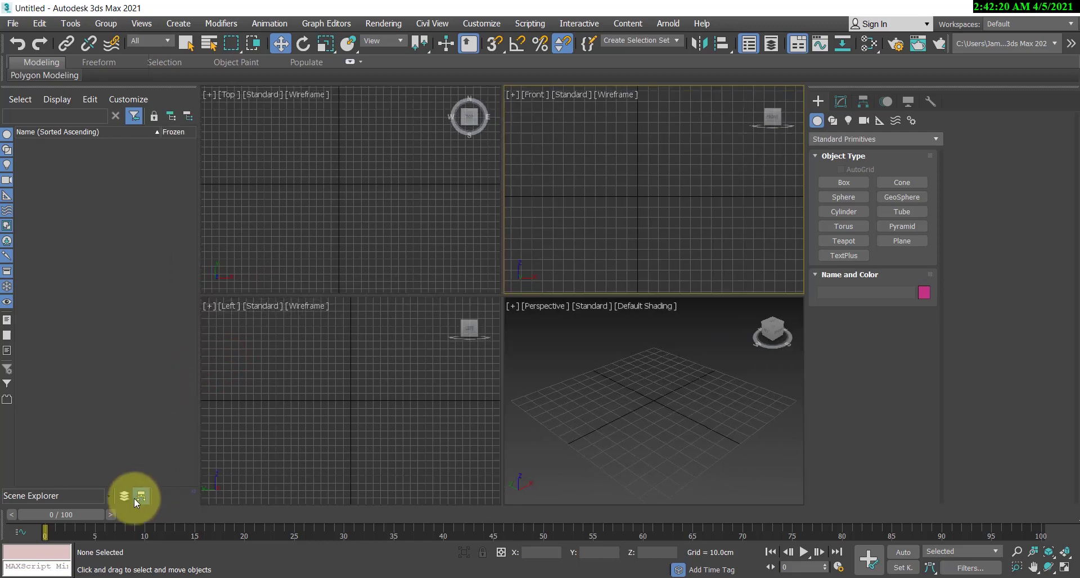
# Hide and reshow the ribbon, and expand it to show the full set of Modeling tools.
pyautogui.click(803, 48)
pyautogui.click(802, 48)
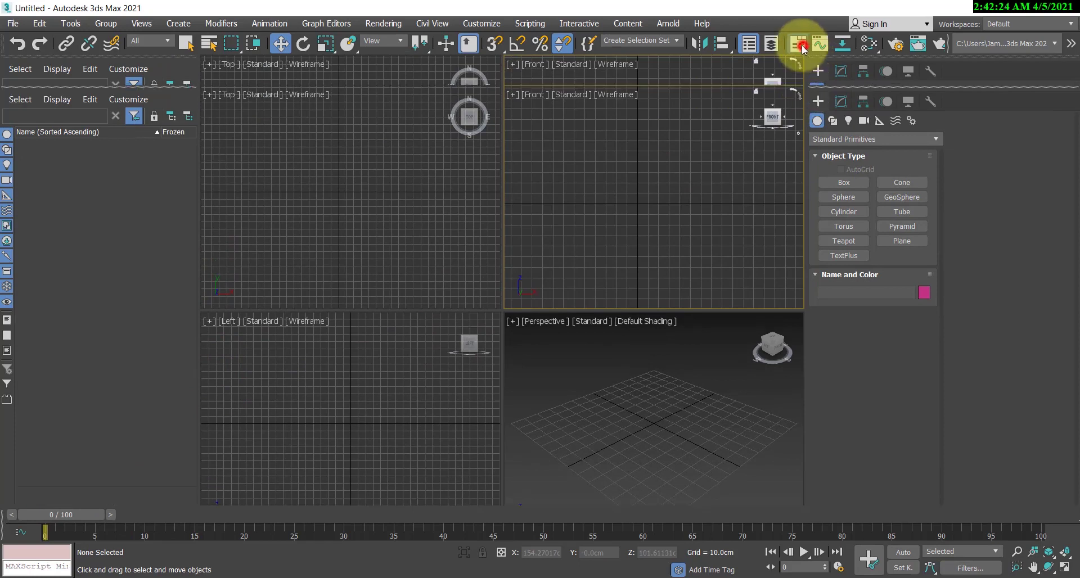
pyautogui.click(99, 66)
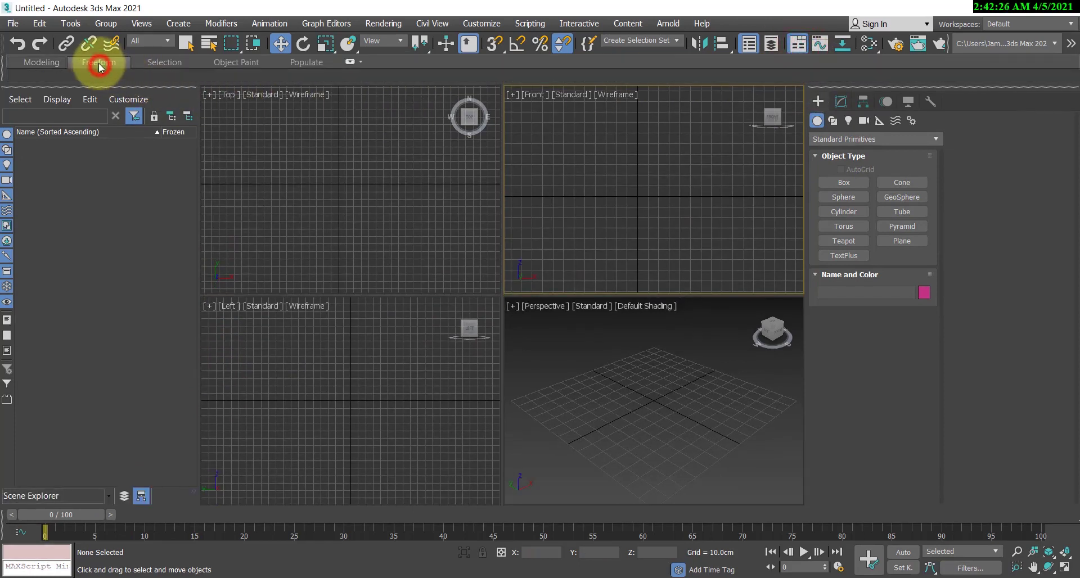
pyautogui.click(42, 62)
pyautogui.click(349, 62)
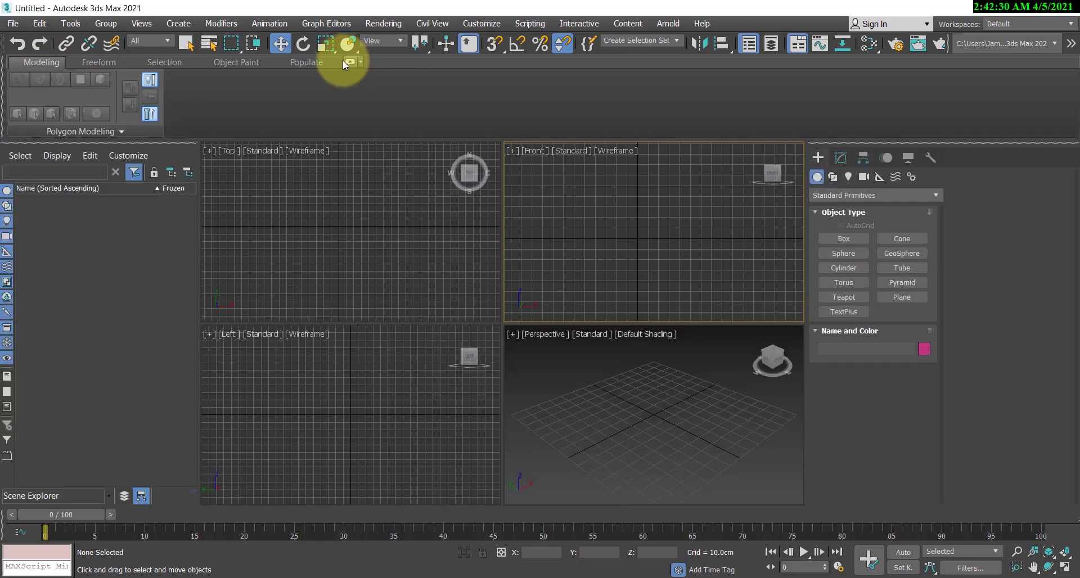
# Review the Freeform, Selection, Object Paint and Populate ribbon tools, return to Modeling and minimize the ribbon.
pyautogui.click(97, 65)
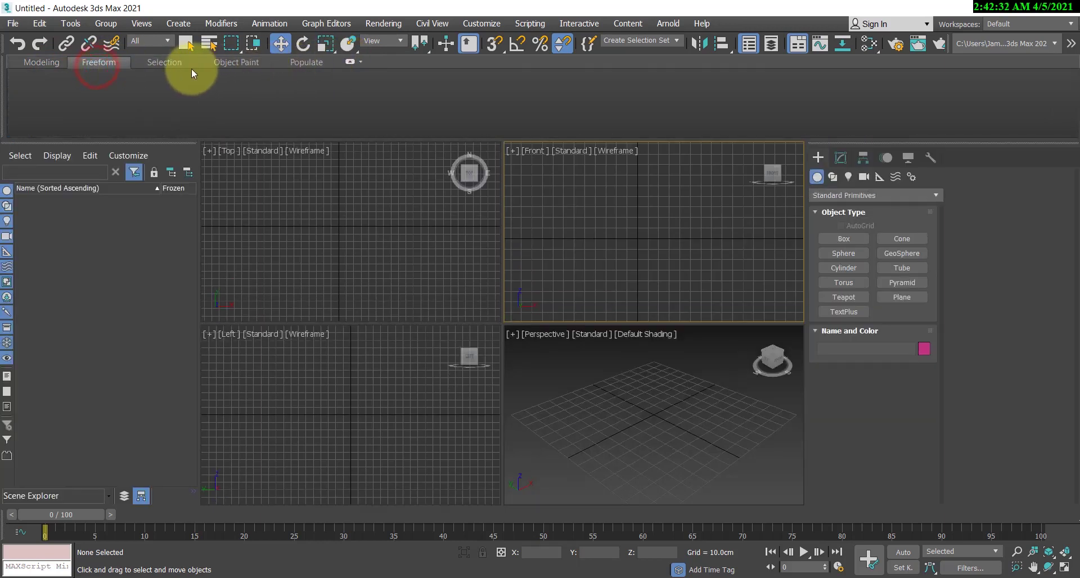
pyautogui.click(170, 63)
pyautogui.click(235, 61)
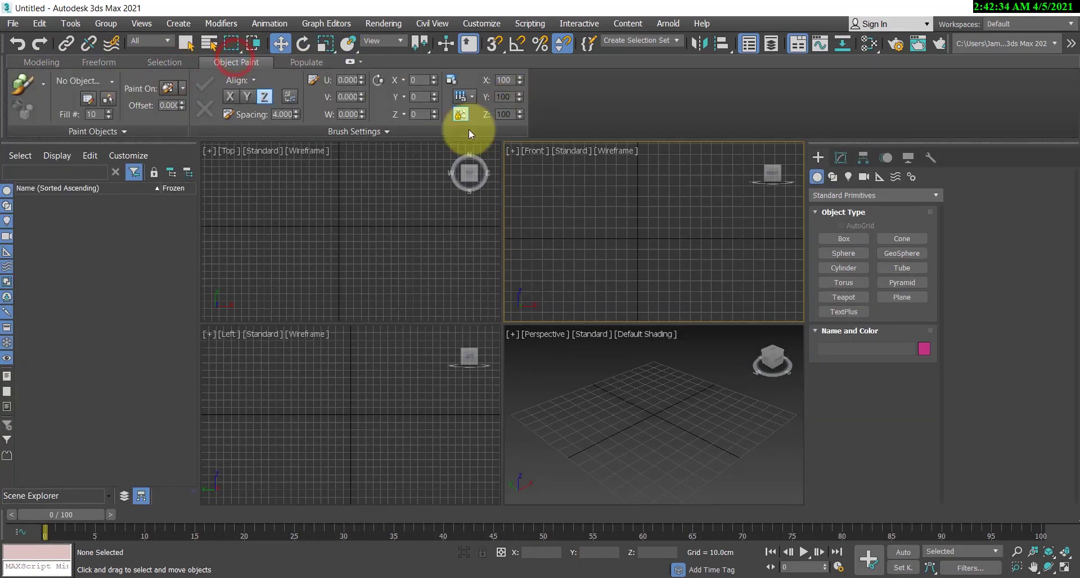
pyautogui.click(317, 62)
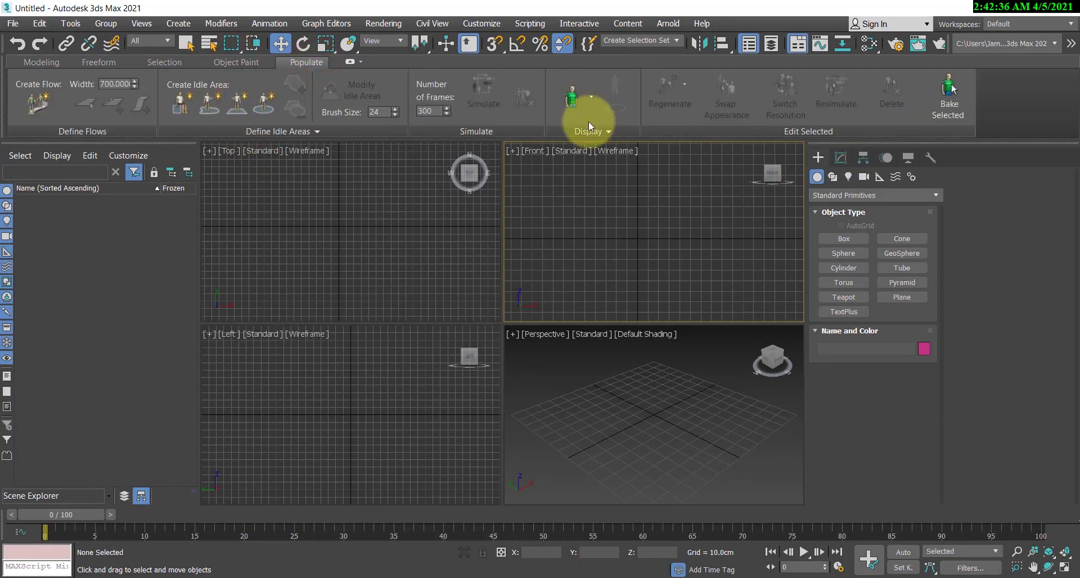
pyautogui.click(44, 62)
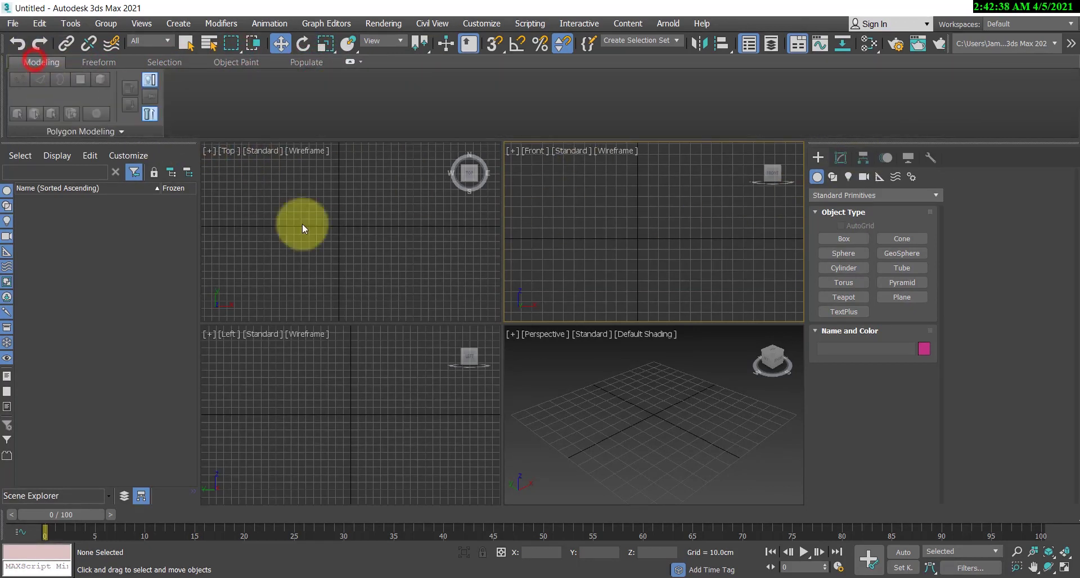
pyautogui.click(307, 224)
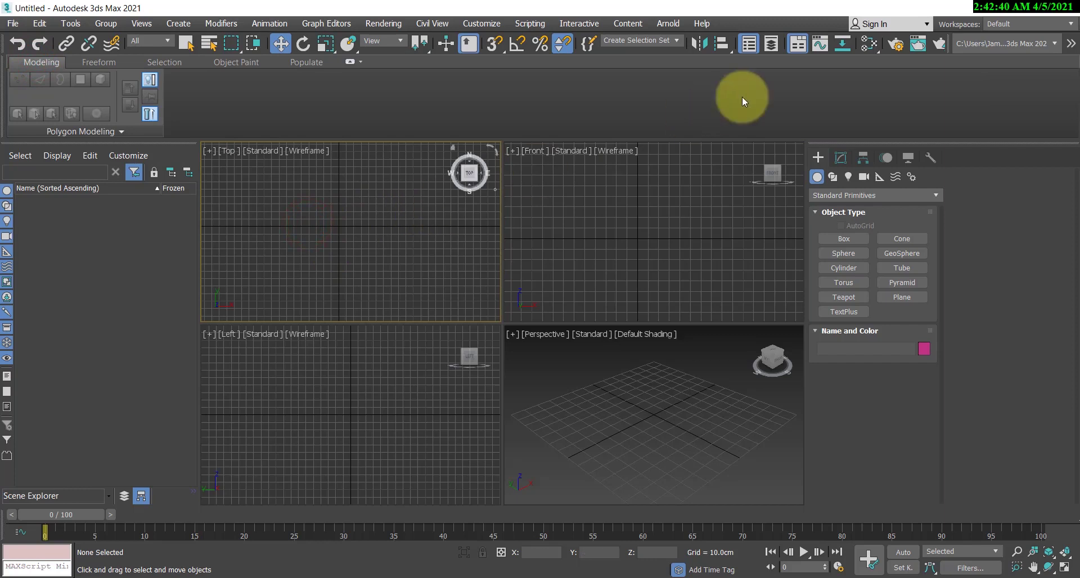
pyautogui.click(350, 61)
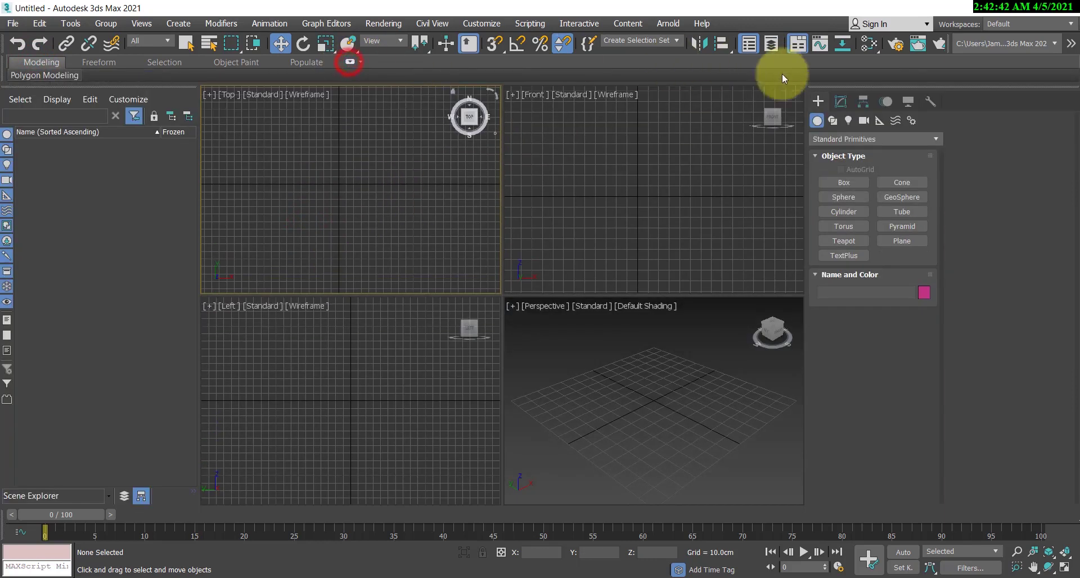
# Open the Curve Editor to view its track and graph areas, close it and activate the Front view.
pyautogui.click(823, 43)
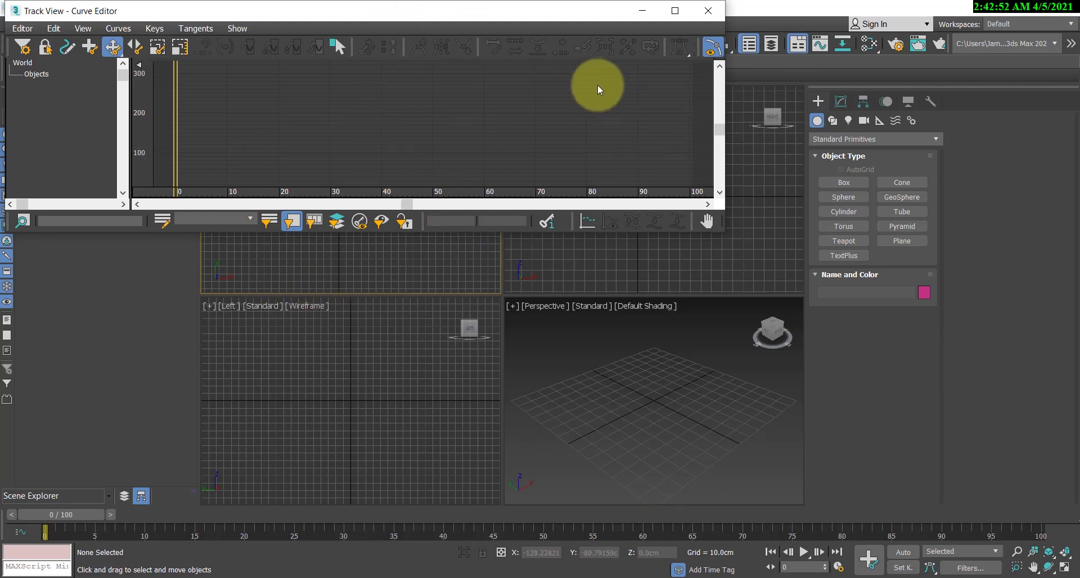
pyautogui.click(708, 14)
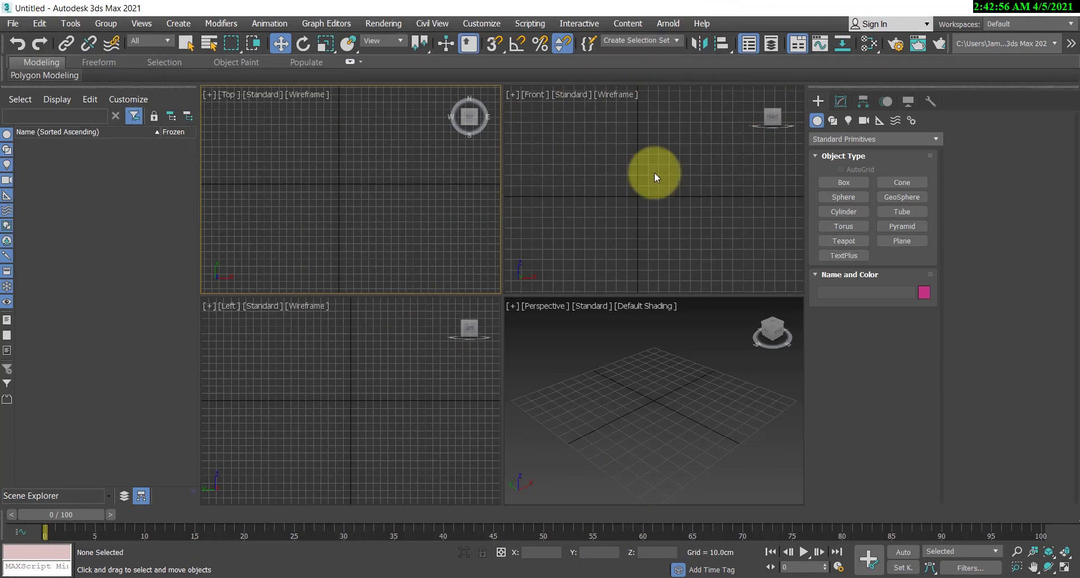
pyautogui.click(629, 201)
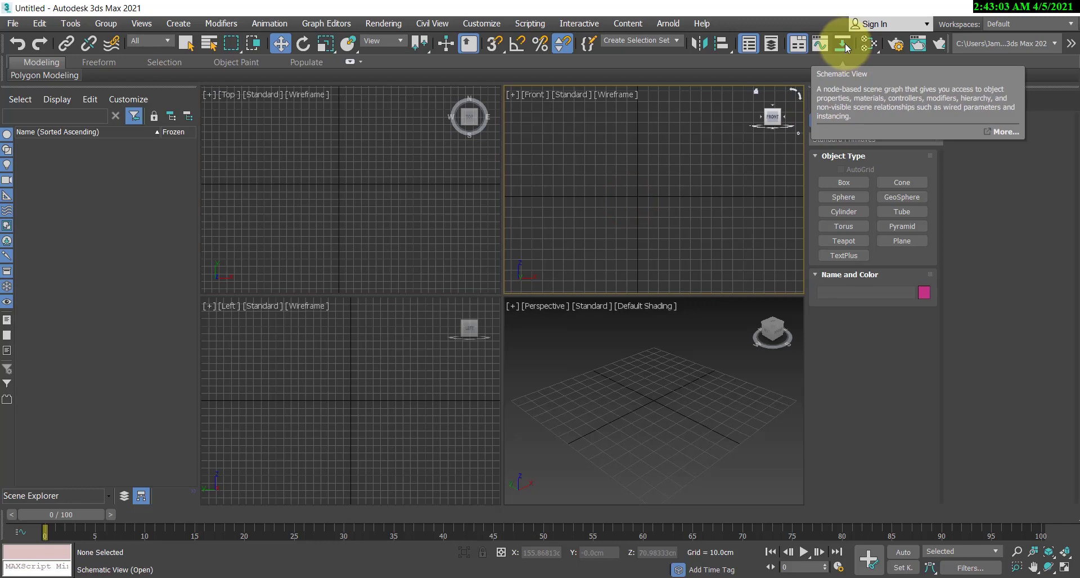
# Create a box in the Perspective view about 35.5 cm long, 17.8 cm wide and 64.1 cm high.
pyautogui.click(644, 398)
pyautogui.click(836, 182)
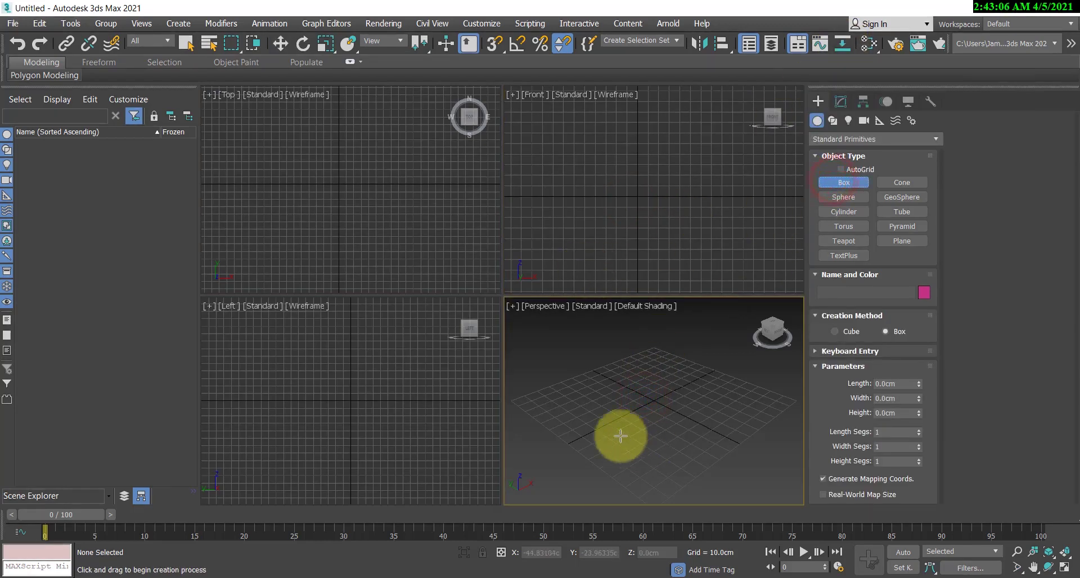
pyautogui.moveTo(613, 405); pyautogui.dragTo(631, 437)
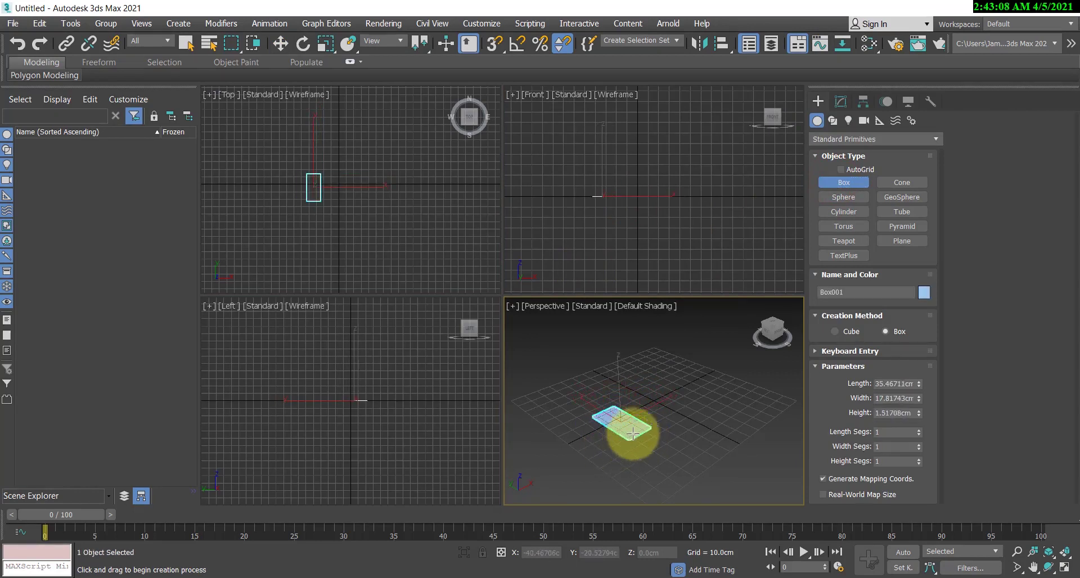
pyautogui.click(623, 345)
pyautogui.keyDown('alt'); pyautogui.moveTo(647, 434); pyautogui.dragTo(570, 373, button='middle'); pyautogui.keyUp('alt')
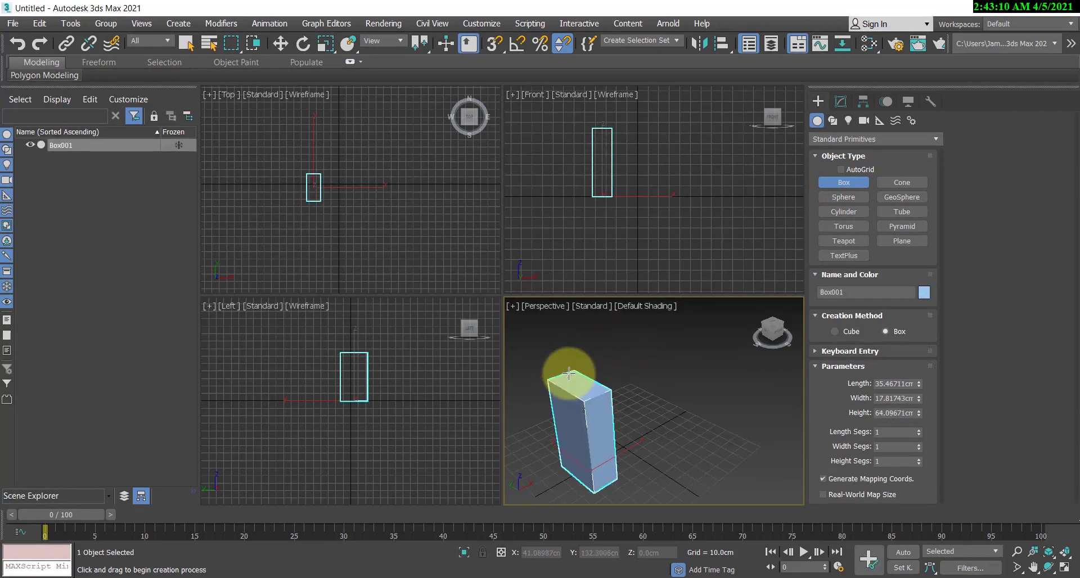
# Create a cylinder beside the box with a radius of about 22.8 cm and a height of about 84 cm, and deselect it.
pyautogui.click(861, 212)
pyautogui.moveTo(693, 411); pyautogui.dragTo(699, 423)
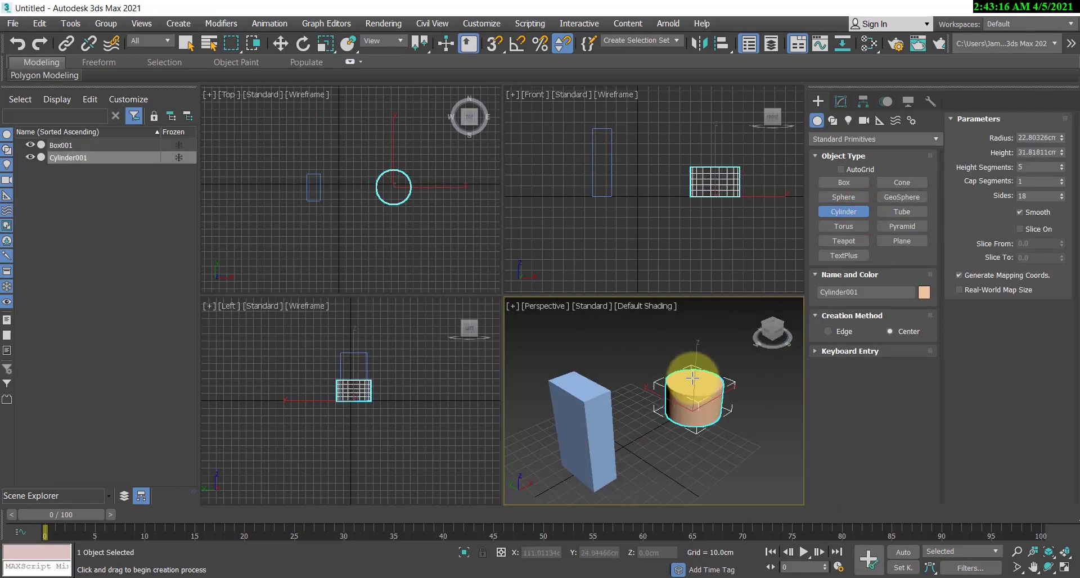
pyautogui.scroll(-4, 641, 363)
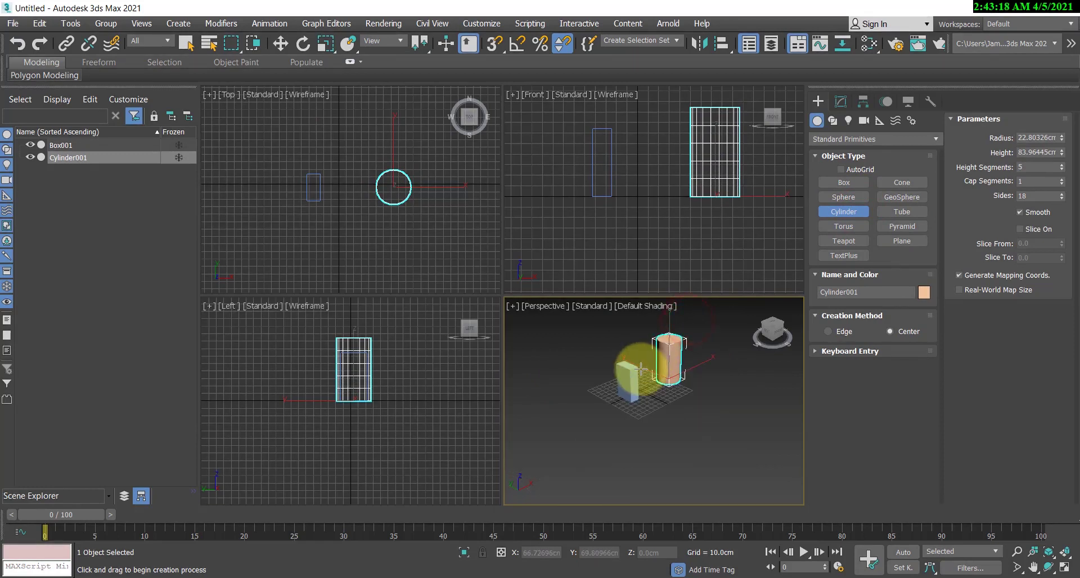
pyautogui.scroll(4, 639, 366)
pyautogui.scroll(-3, 641, 369)
pyautogui.rightClick(723, 394)
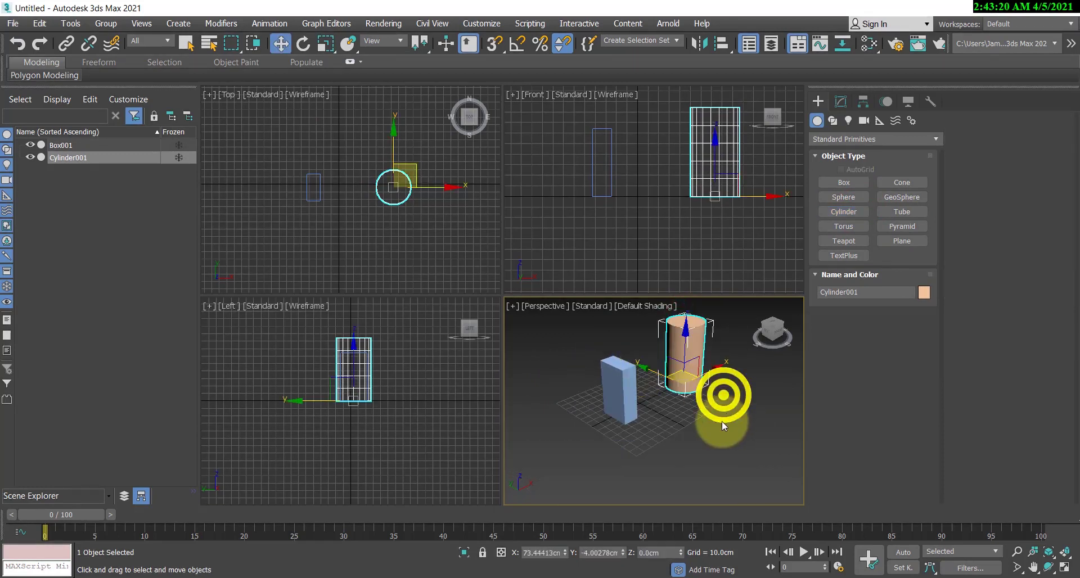
pyautogui.click(722, 422)
# Select the box, examine the scene objects and display options in Schematic View, close it and clear the selection.
pyautogui.click(626, 387)
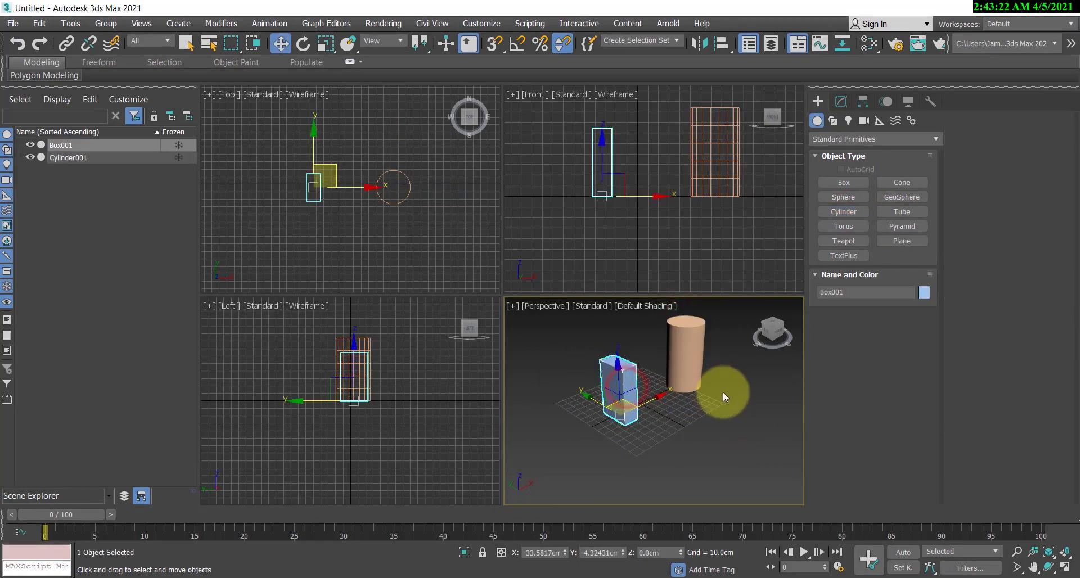
pyautogui.click(843, 45)
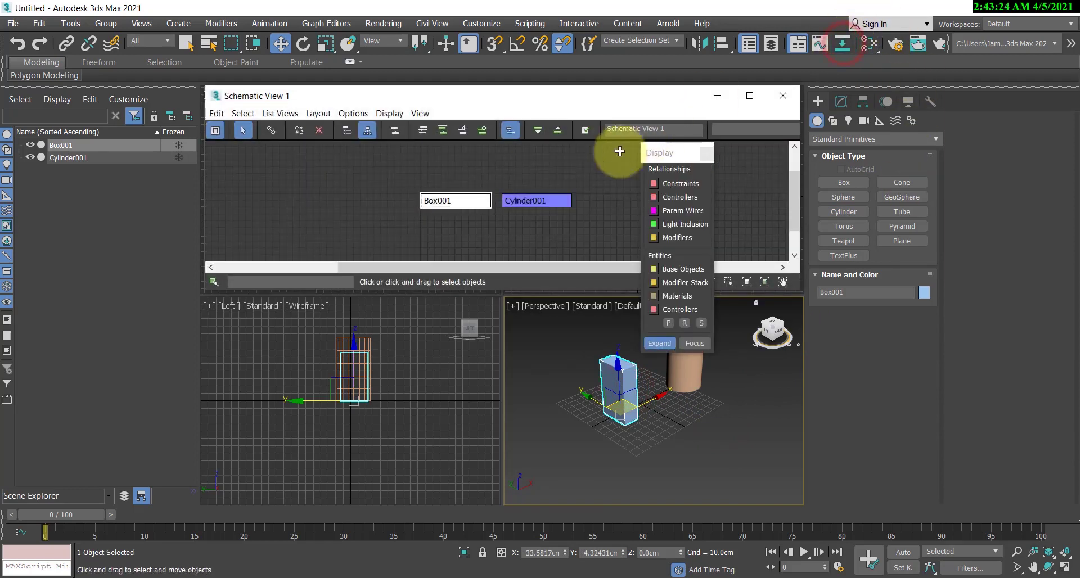
pyautogui.moveTo(563, 103); pyautogui.dragTo(420, 76)
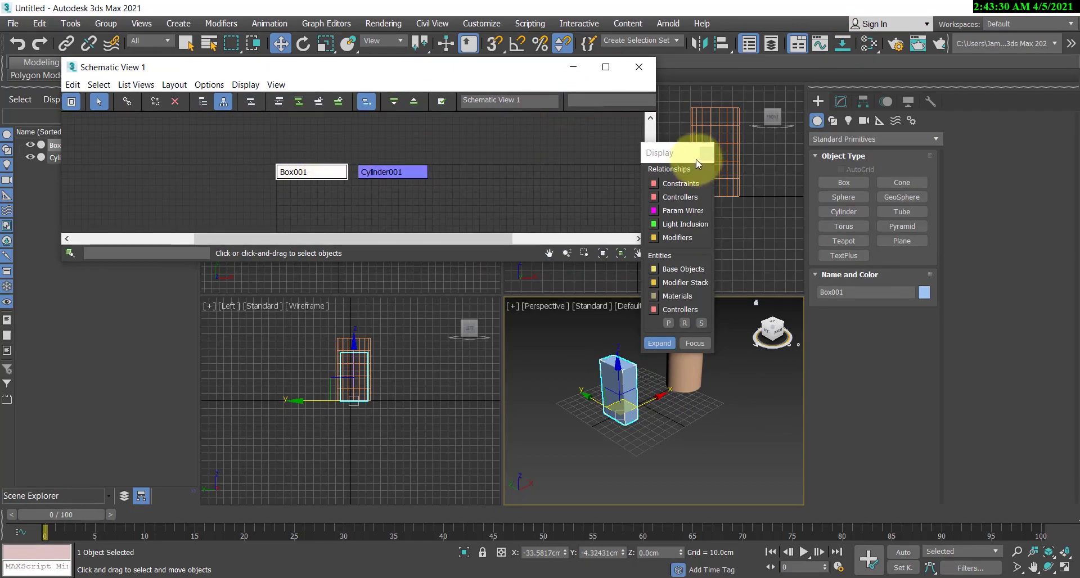
pyautogui.moveTo(682, 155); pyautogui.dragTo(537, 96)
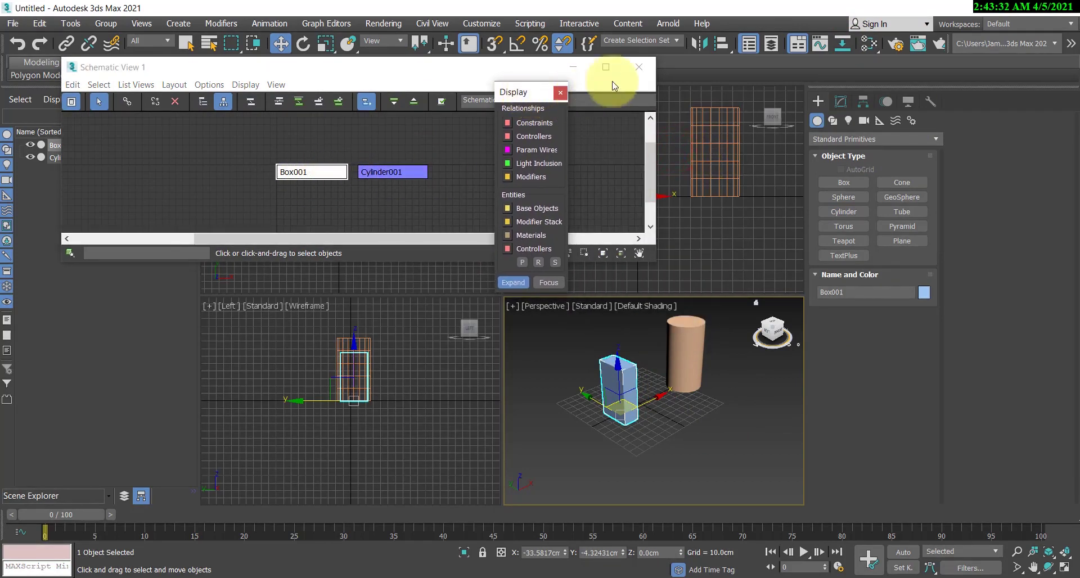
pyautogui.click(638, 67)
pyautogui.click(758, 389)
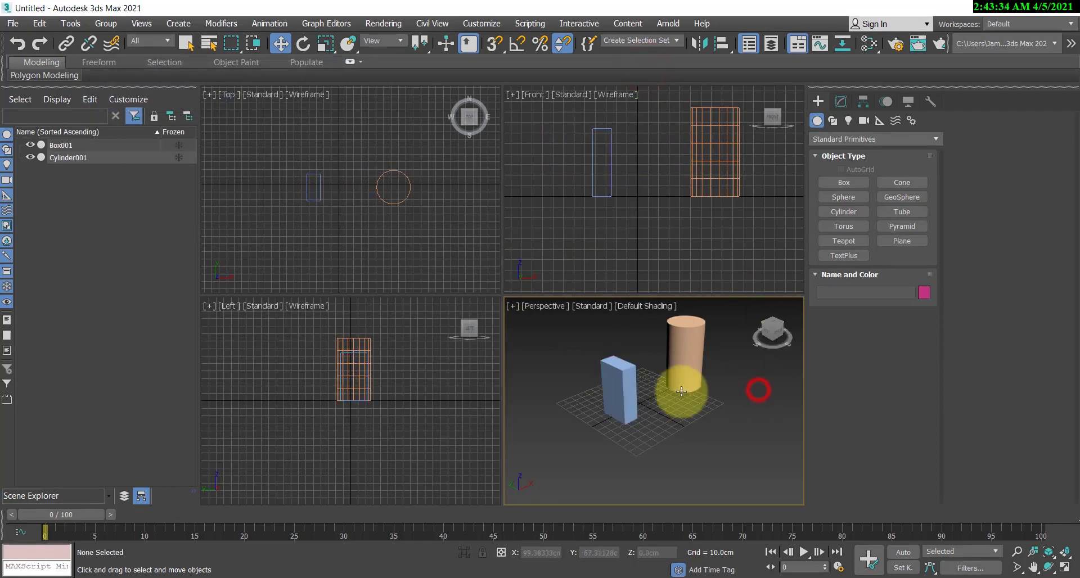
# Add a Bend modifier to the blue box and set its bend angle to about -60.5.
pyautogui.click(619, 389)
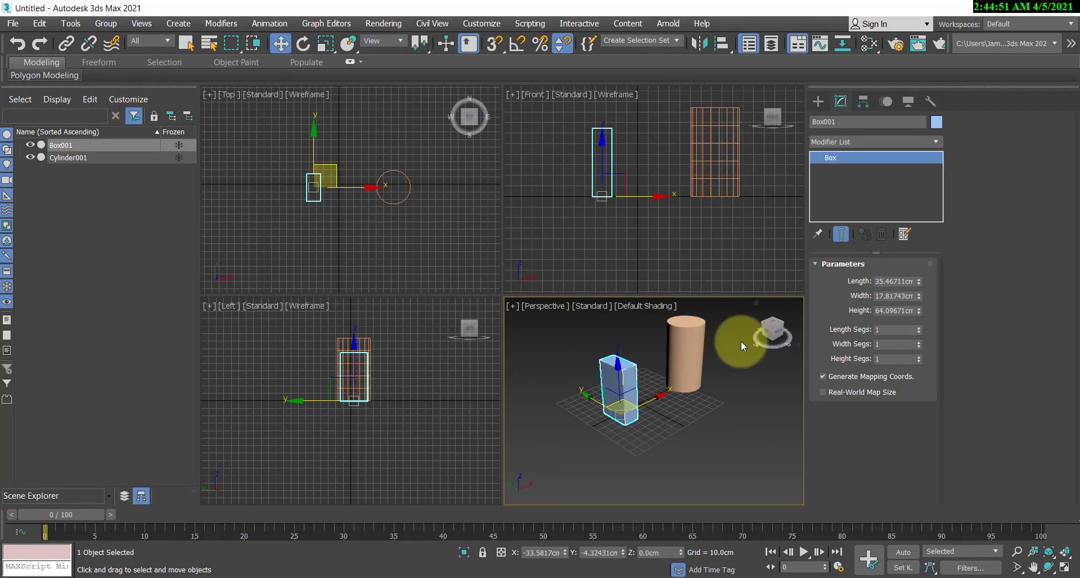
pyautogui.press('x')
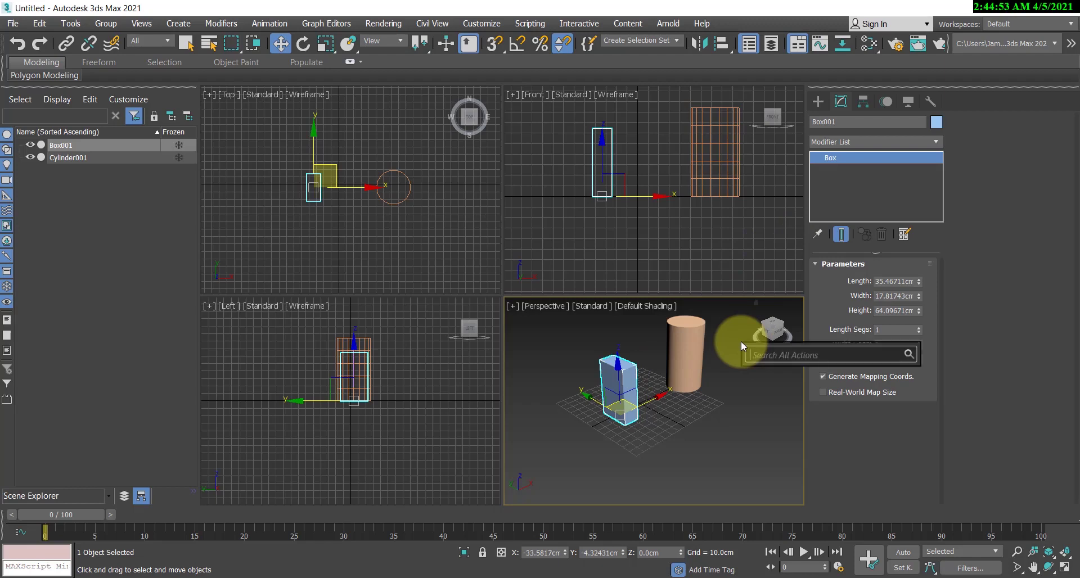
pyautogui.write('bend')
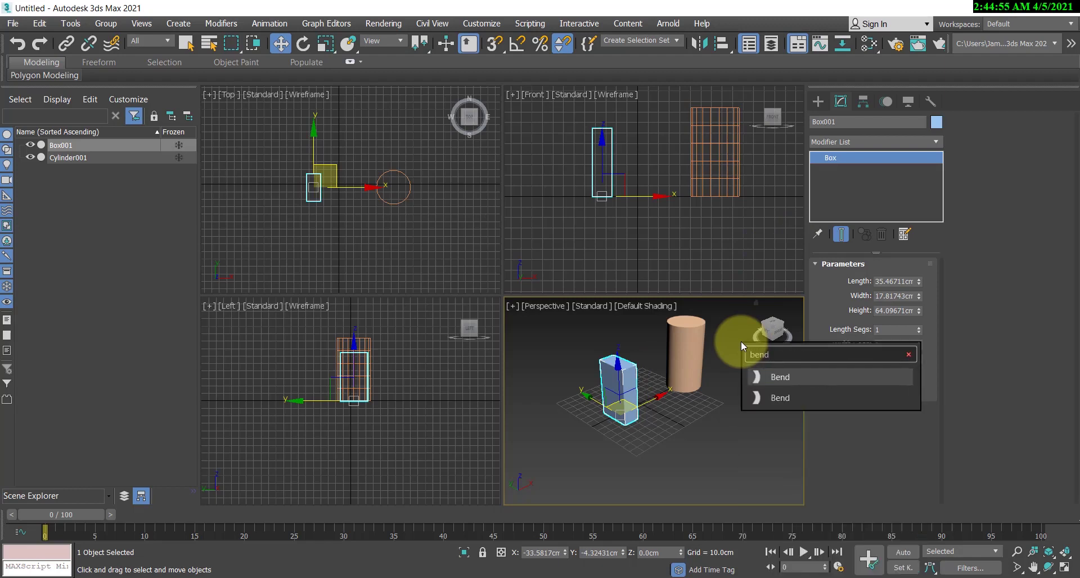
pyautogui.click(779, 375)
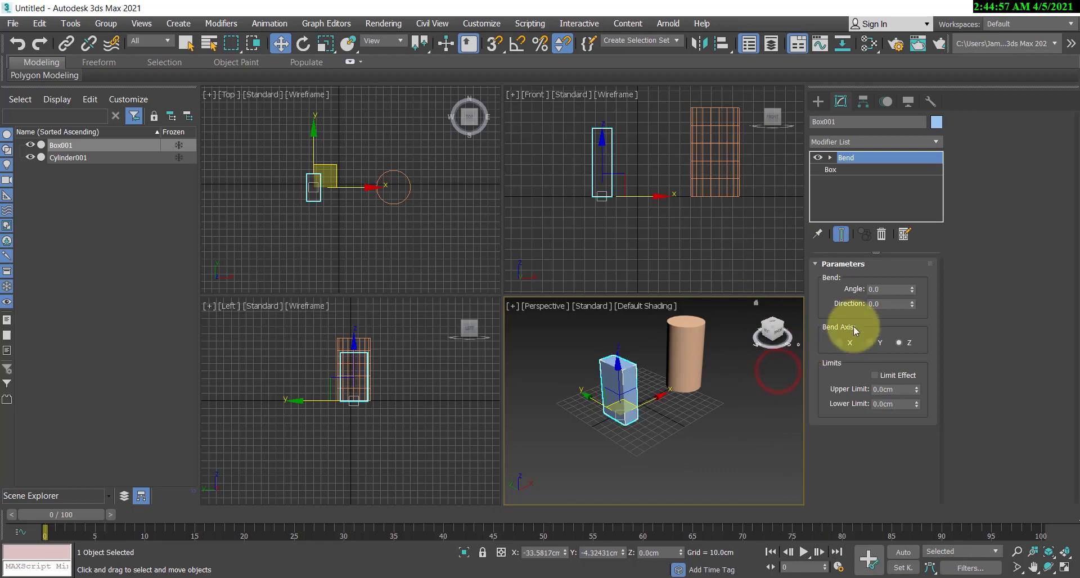
pyautogui.moveTo(913, 285); pyautogui.dragTo(894, 355)
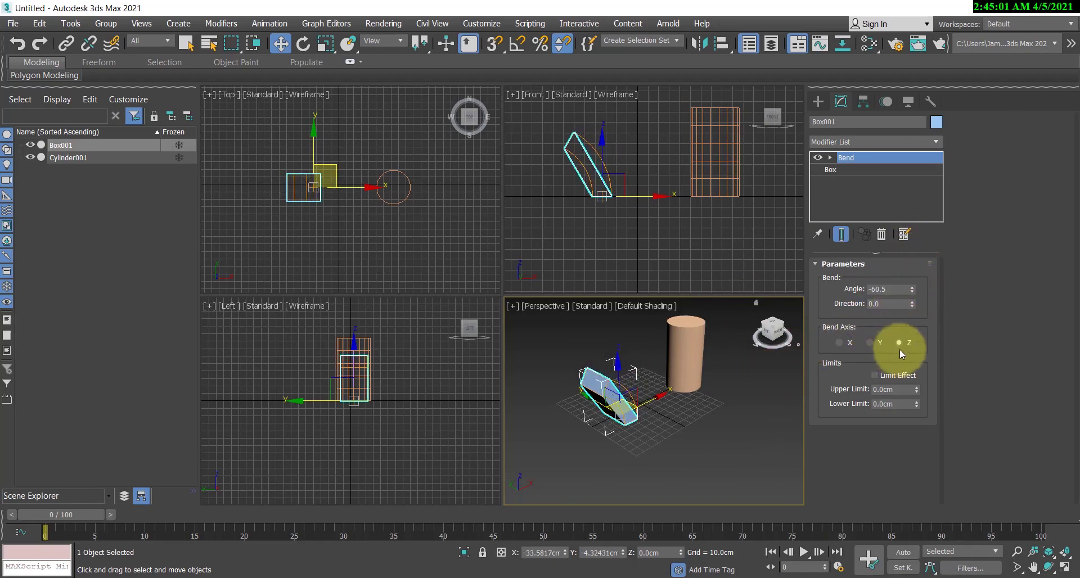
# Set the Bend modifier's direction on the blue box to about 29.5 and clear the selection.
pyautogui.moveTo(912, 302); pyautogui.dragTo(925, 270)
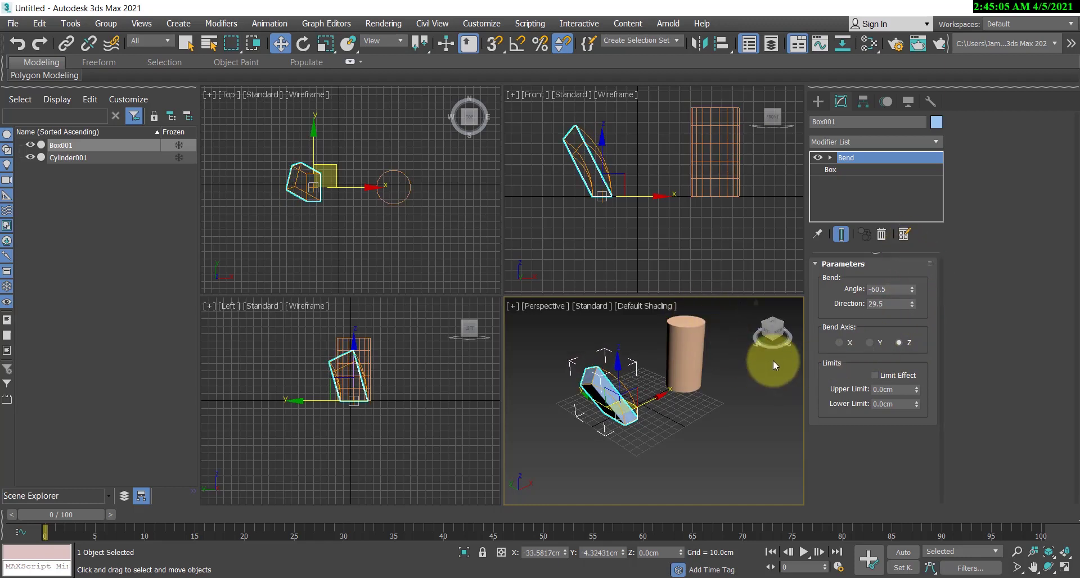
pyautogui.click(724, 390)
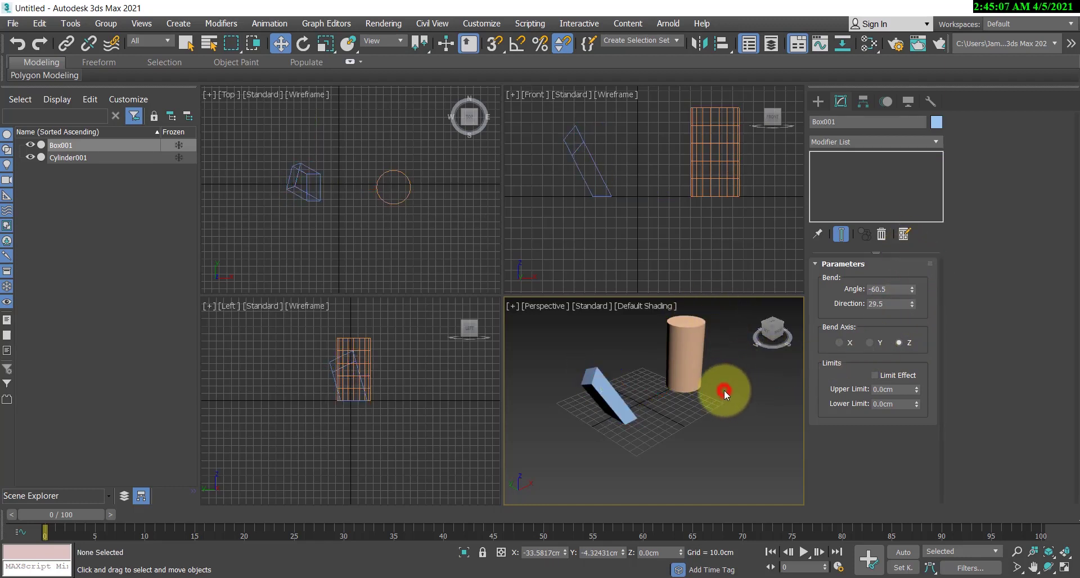
pyautogui.click(608, 402)
pyautogui.click(717, 419)
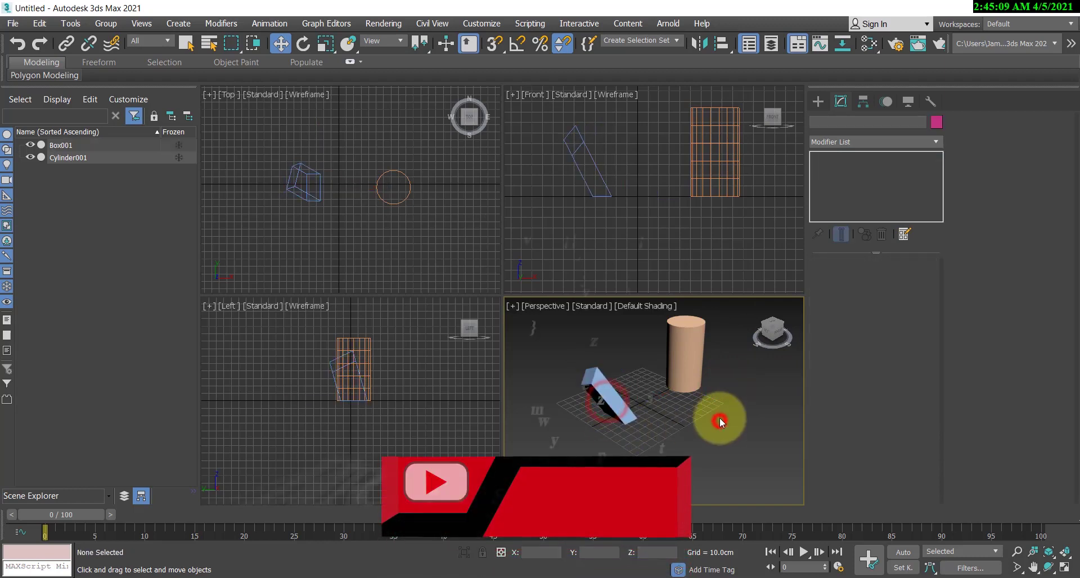
# Open Schematic View and display the modifier stack entities so the box's Bend modifier node can be reached.
pyautogui.click(846, 47)
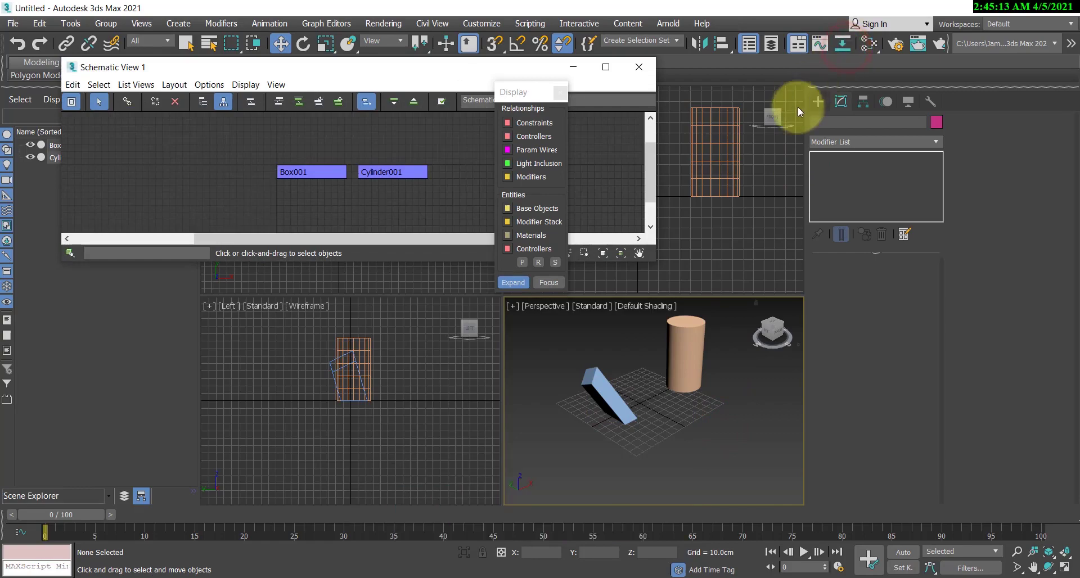
pyautogui.moveTo(513, 90); pyautogui.dragTo(553, 86)
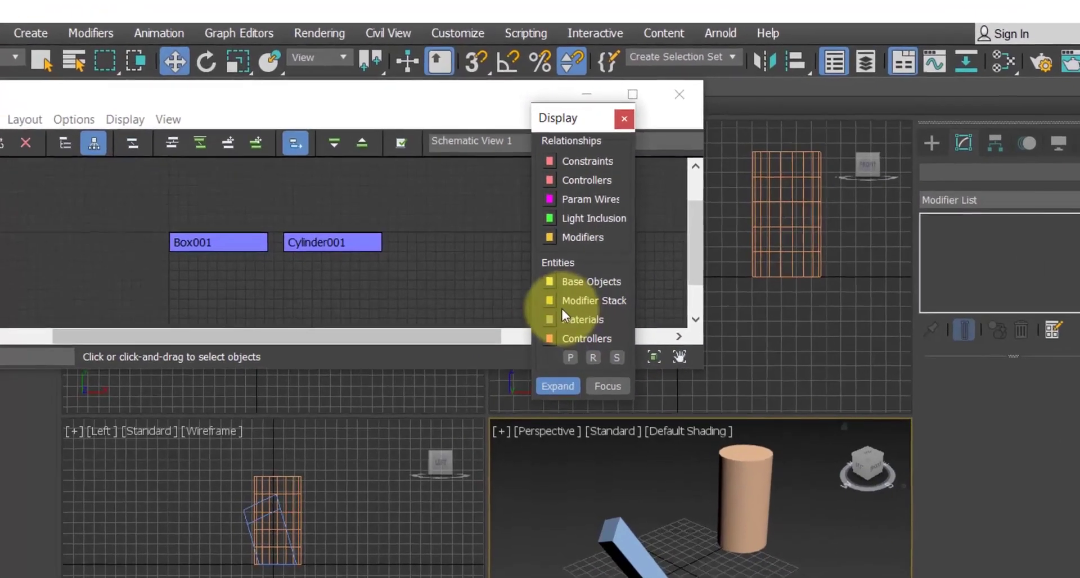
pyautogui.click(550, 306)
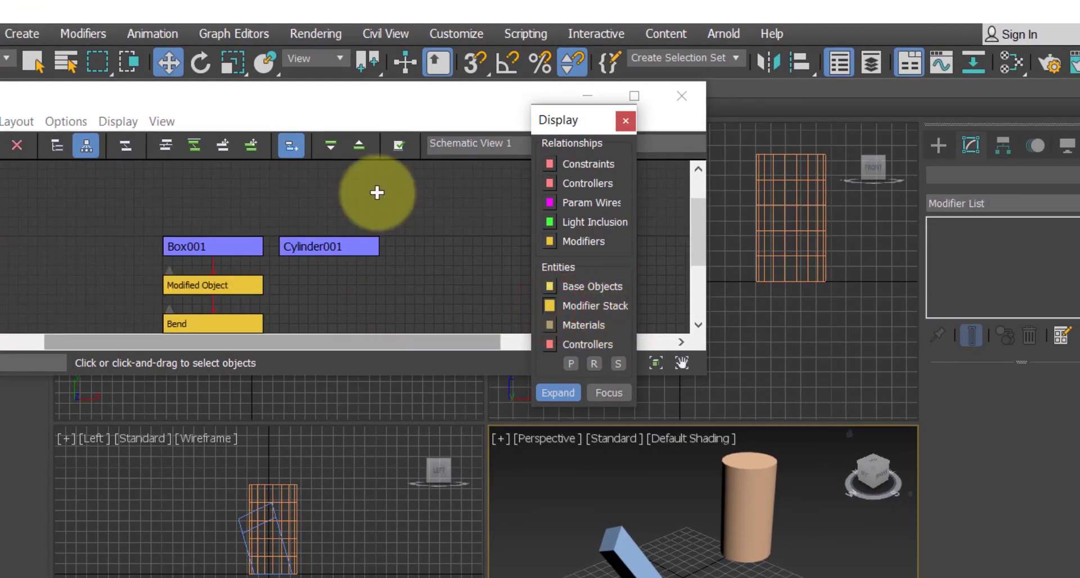
pyautogui.moveTo(353, 102); pyautogui.dragTo(368, 62)
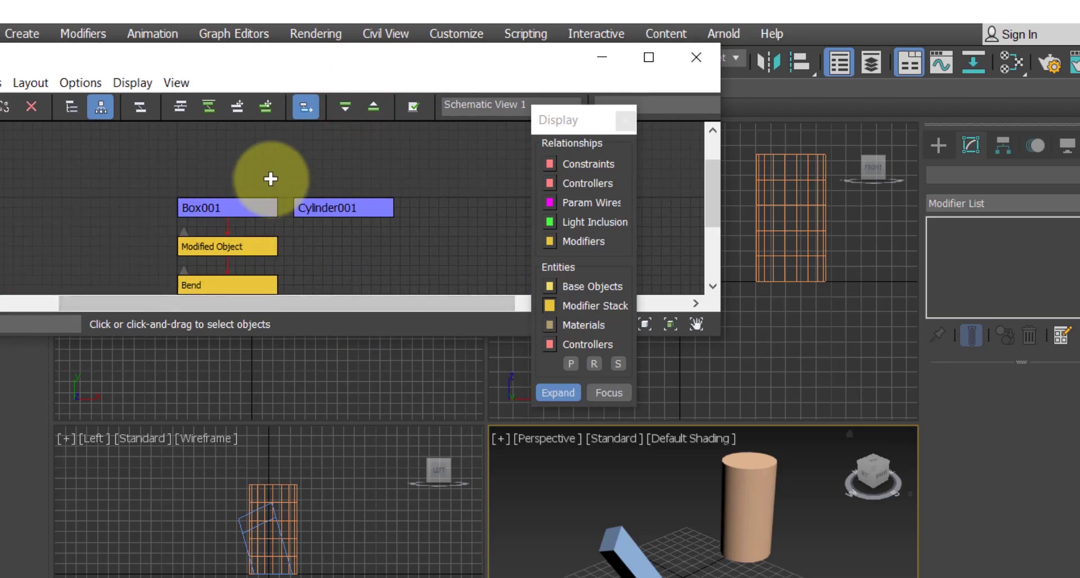
pyautogui.scroll(-2, 272, 178)
pyautogui.scroll(2, 215, 271)
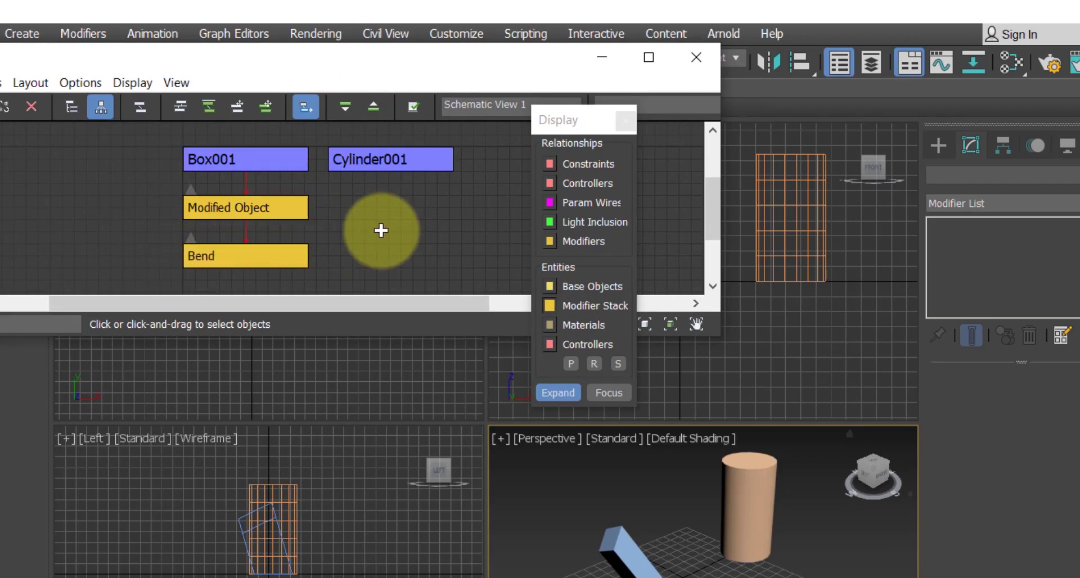
pyautogui.click(380, 229)
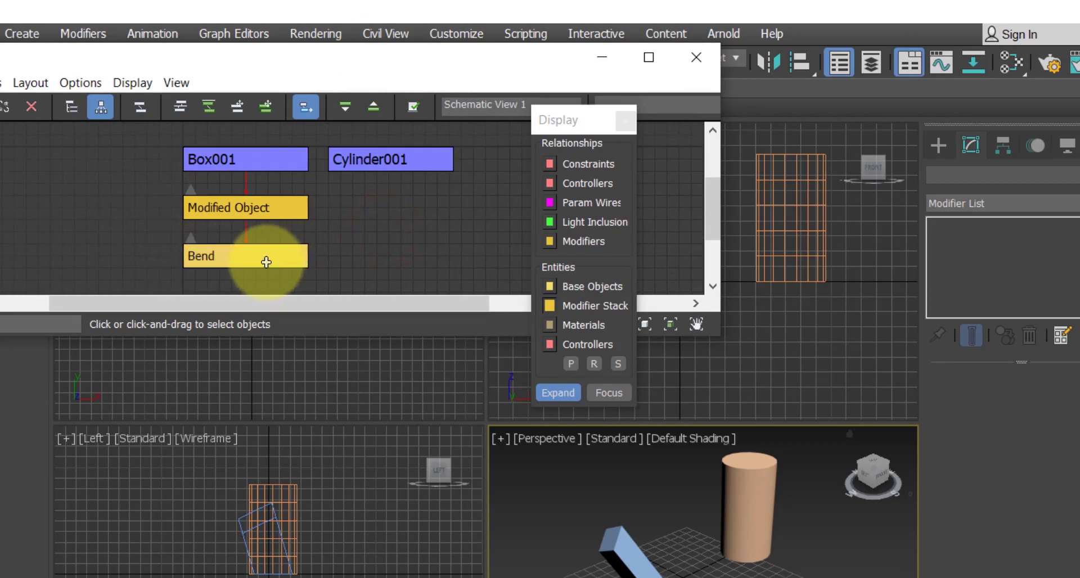
# Attach the box's Bend modifier to the cylinder as a copy by connecting their nodes in Schematic View, and close the window.
pyautogui.moveTo(268, 258)
pyautogui.mouseDown()
pyautogui.moveTo(358, 235)
pyautogui.moveTo(271, 254)
pyautogui.mouseUp()
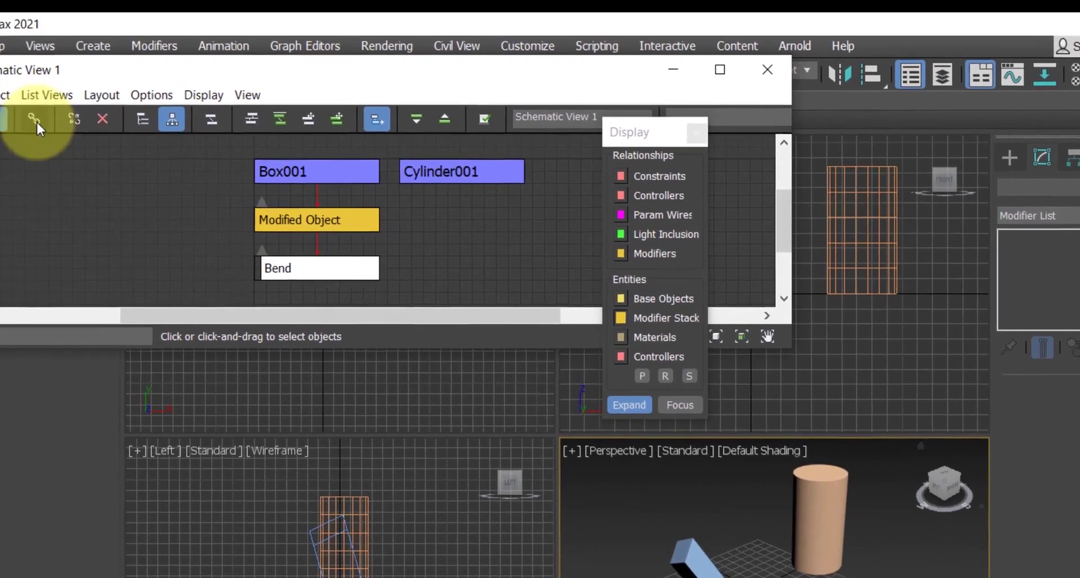
pyautogui.click(35, 120)
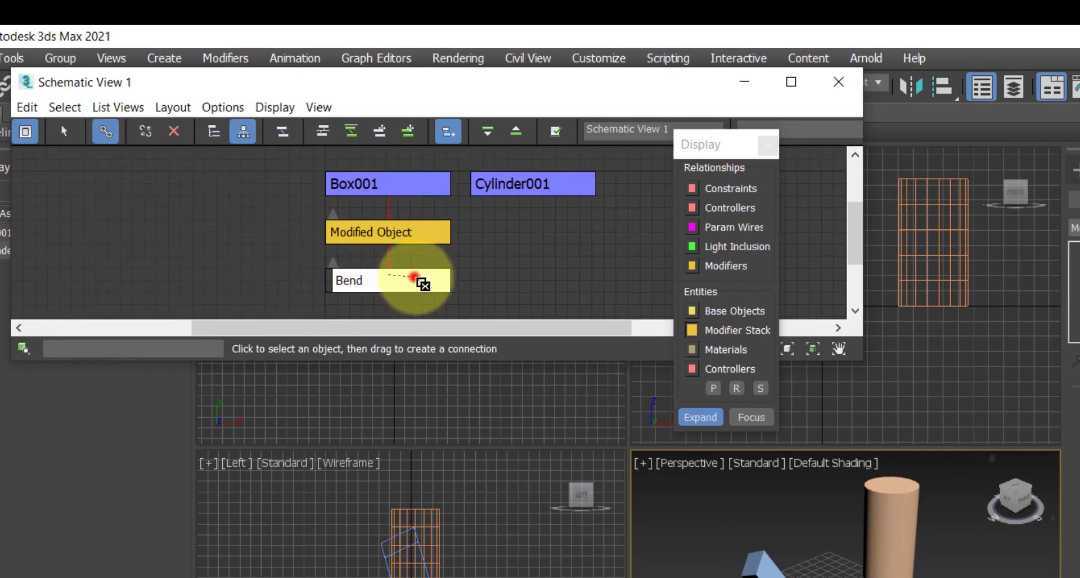
pyautogui.moveTo(417, 278); pyautogui.dragTo(575, 187)
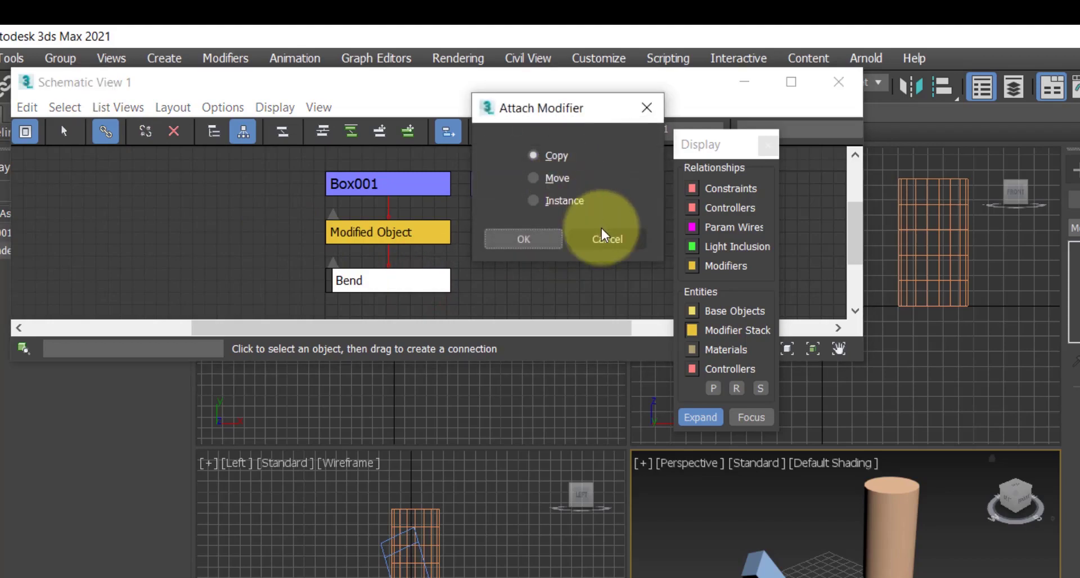
pyautogui.click(545, 236)
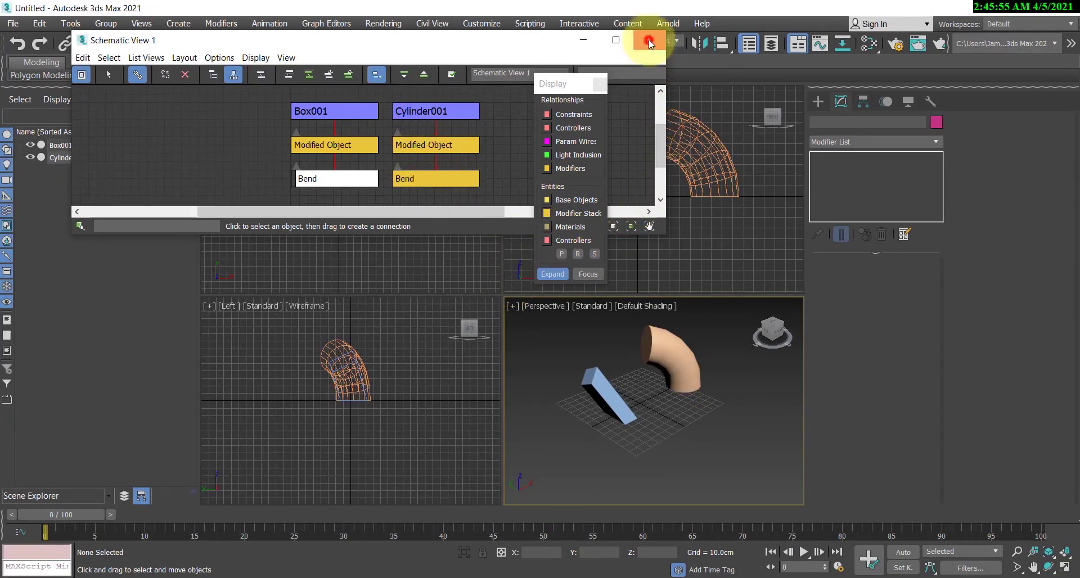
pyautogui.click(649, 40)
# Open the Slate Material Editor to view its material browser and parameter areas, and close it.
pyautogui.click(870, 45)
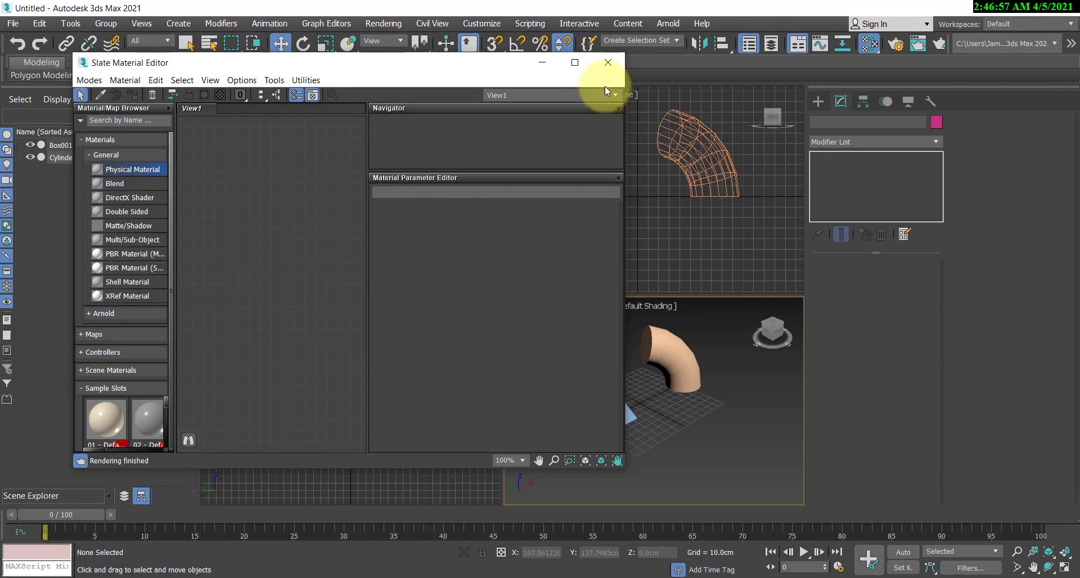
pyautogui.click(608, 65)
pyautogui.click(711, 377)
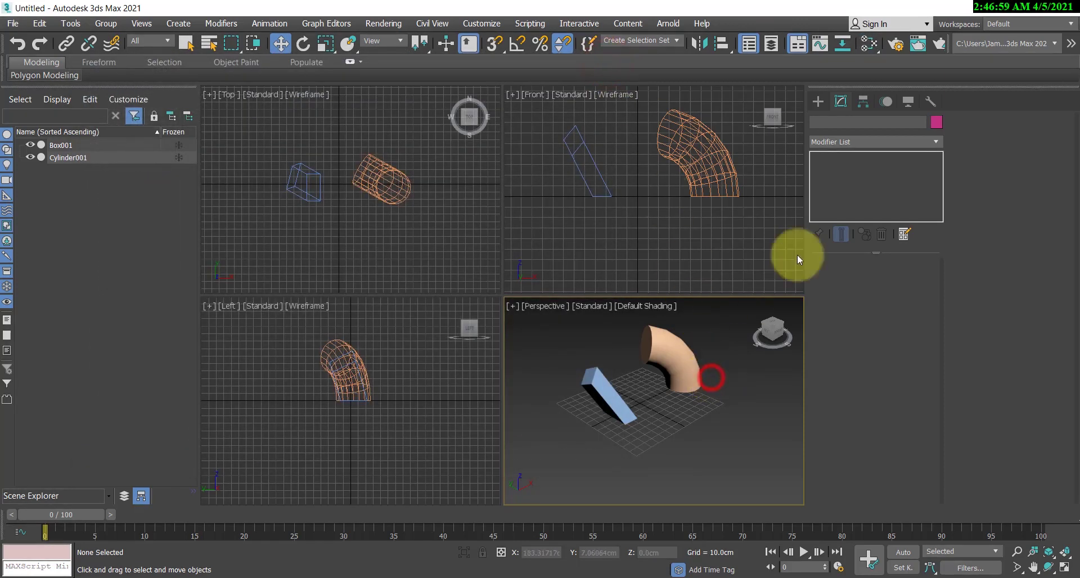
# Open Render Setup, review the common parameters and the available renderers while keeping Arnold, and close it.
pyautogui.click(897, 45)
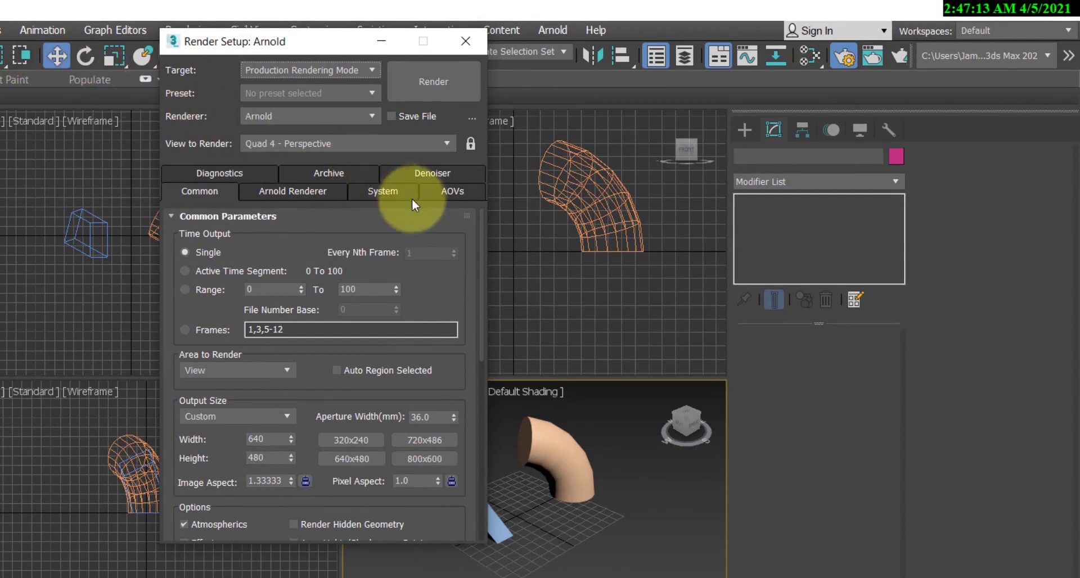
pyautogui.click(317, 118)
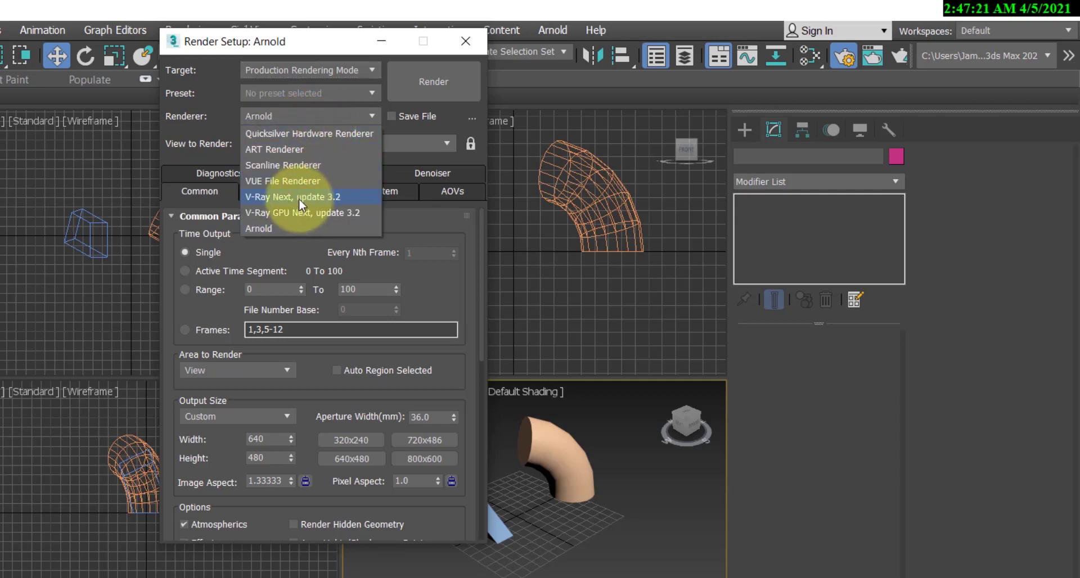
pyautogui.click(323, 110)
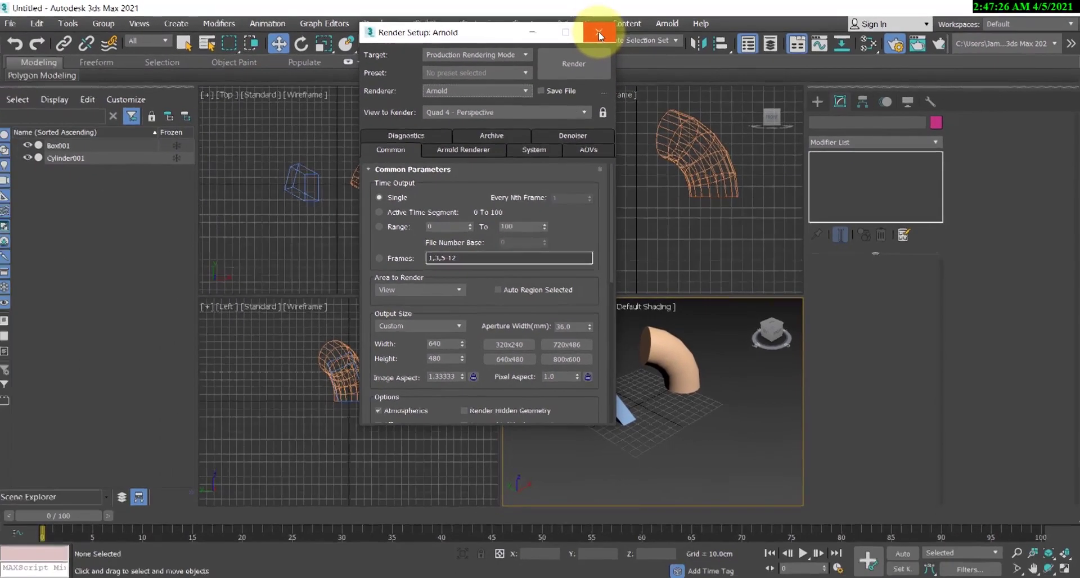
pyautogui.click(465, 41)
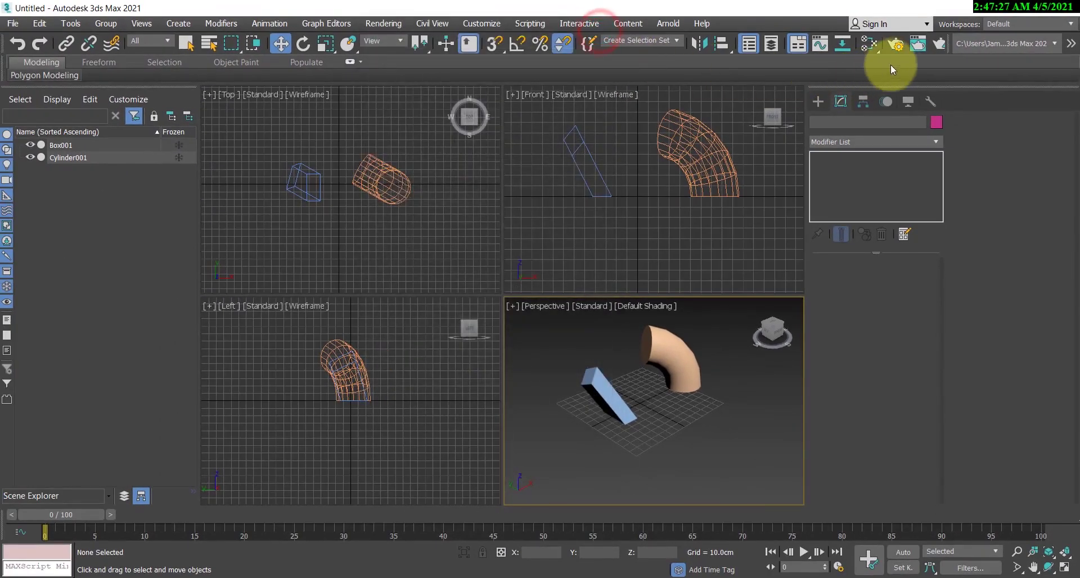
# Render the Perspective view from the Rendered Frame Window, render it again directly with Render Production, and close each result window.
pyautogui.click(916, 45)
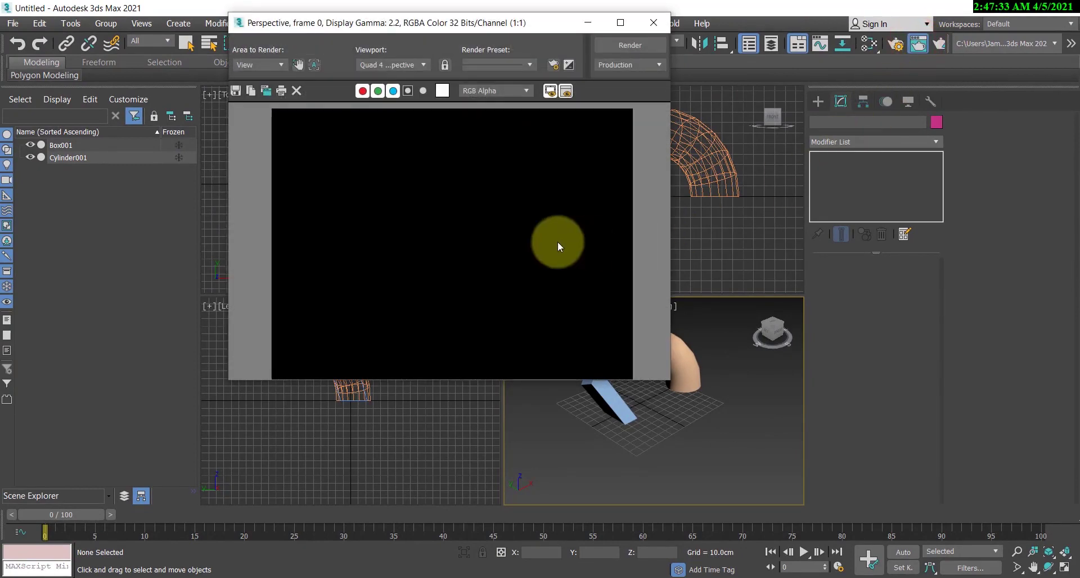
pyautogui.click(634, 48)
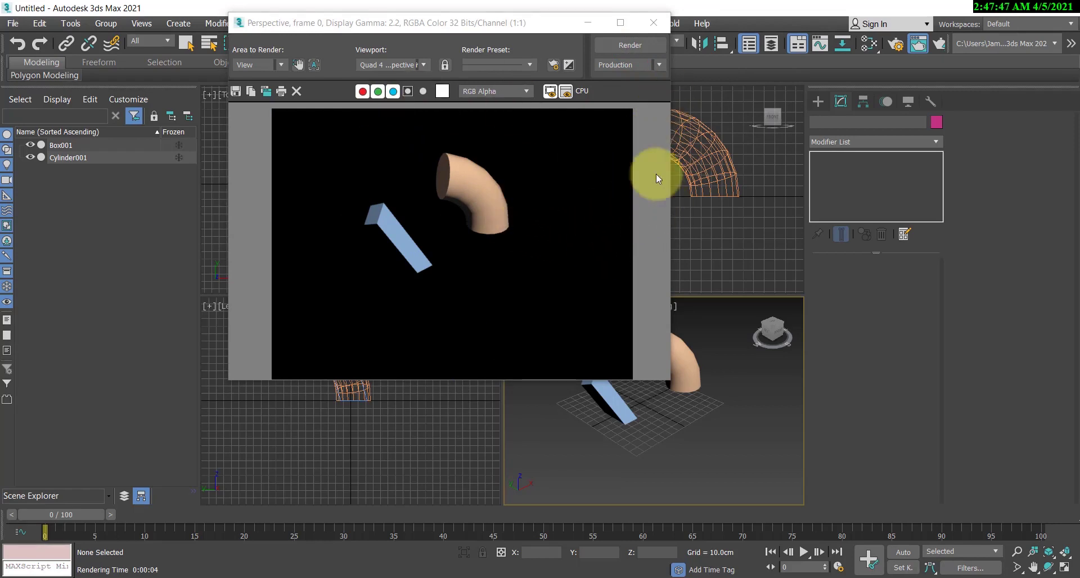
pyautogui.click(654, 22)
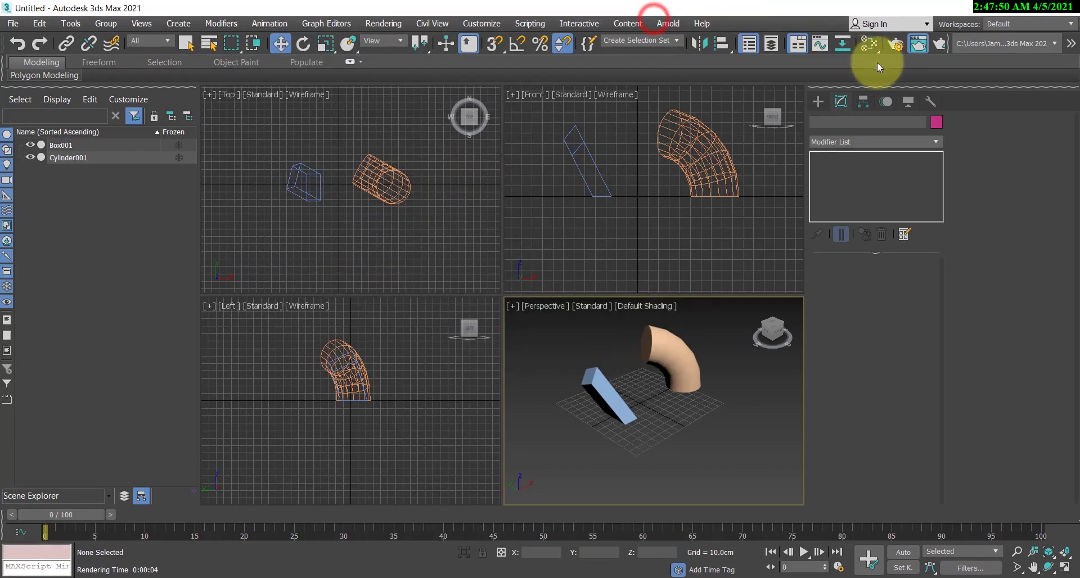
pyautogui.click(941, 46)
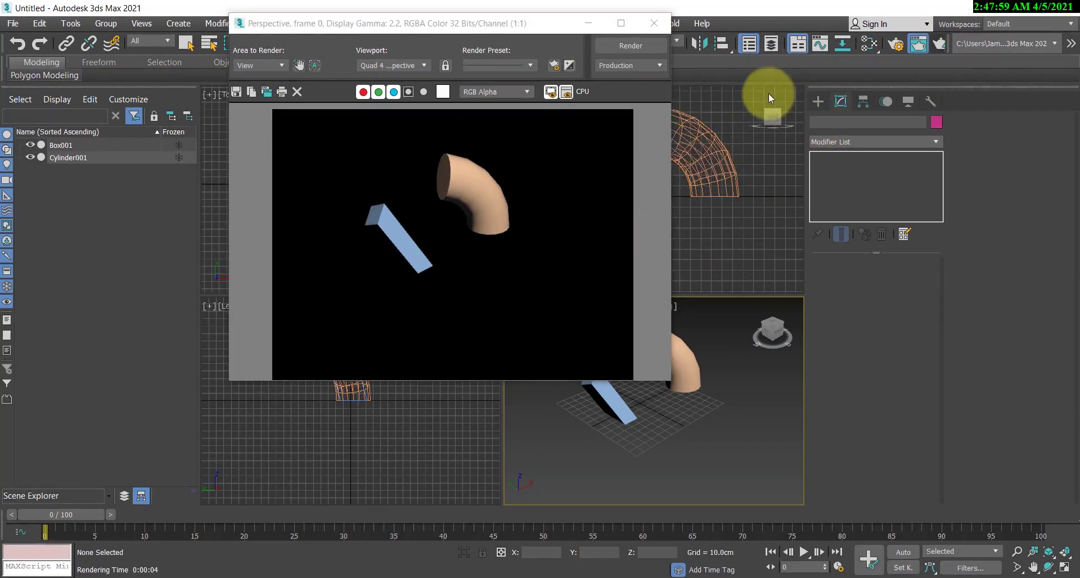
pyautogui.click(653, 23)
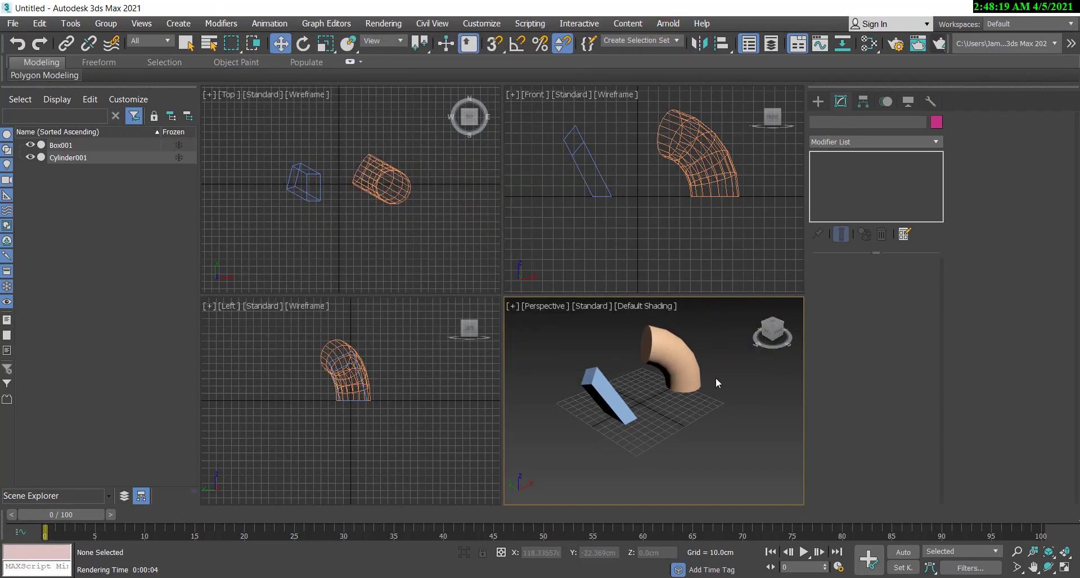